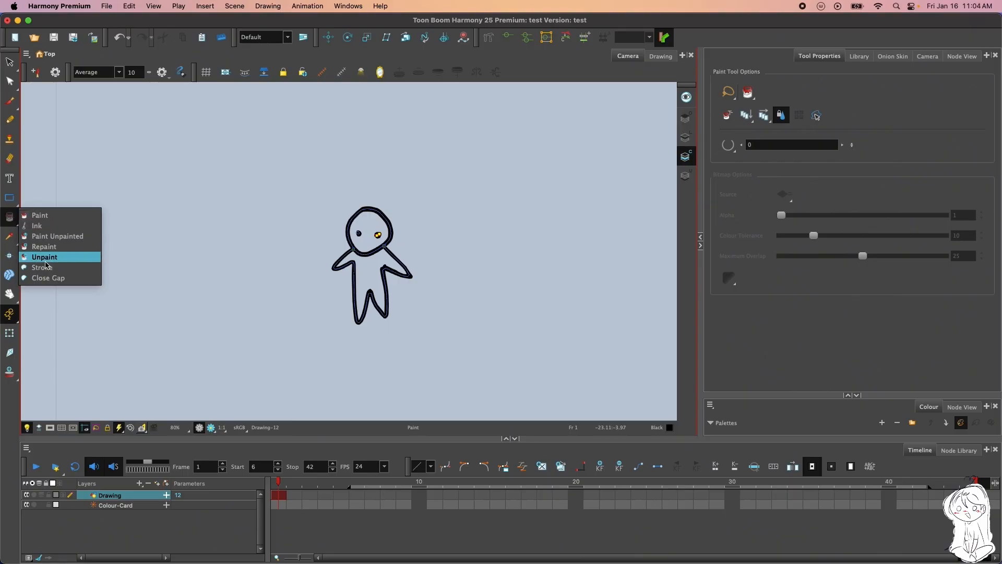
Draw a few test strokes in the empty area beside the character's head with the Stroke tool
left_click(8, 219)
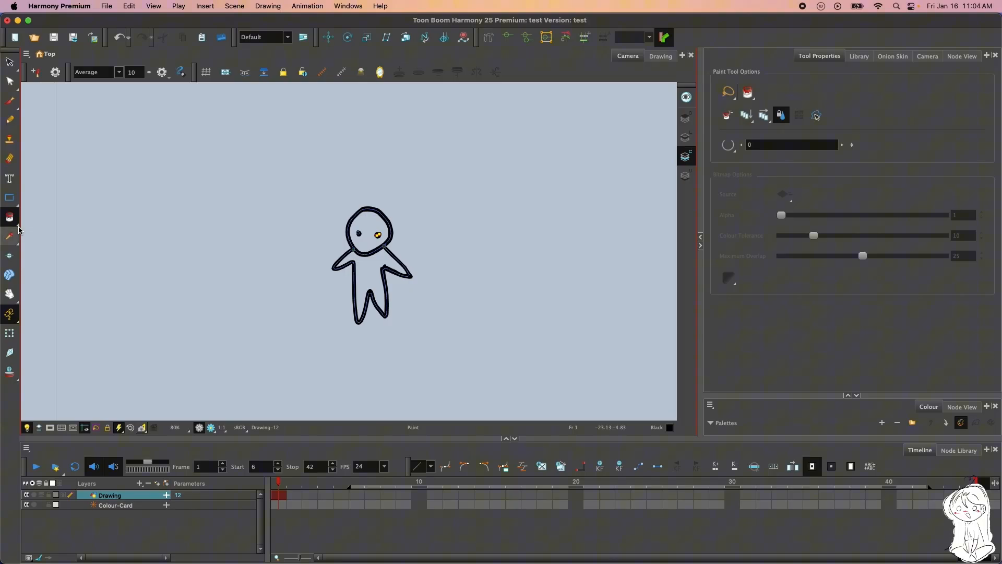
left_click(12, 217)
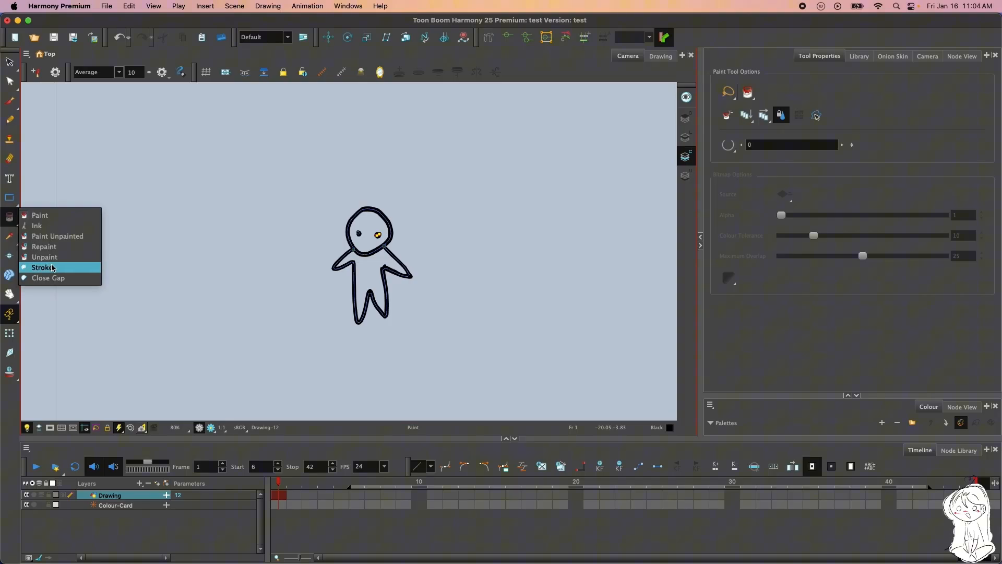
key("2")
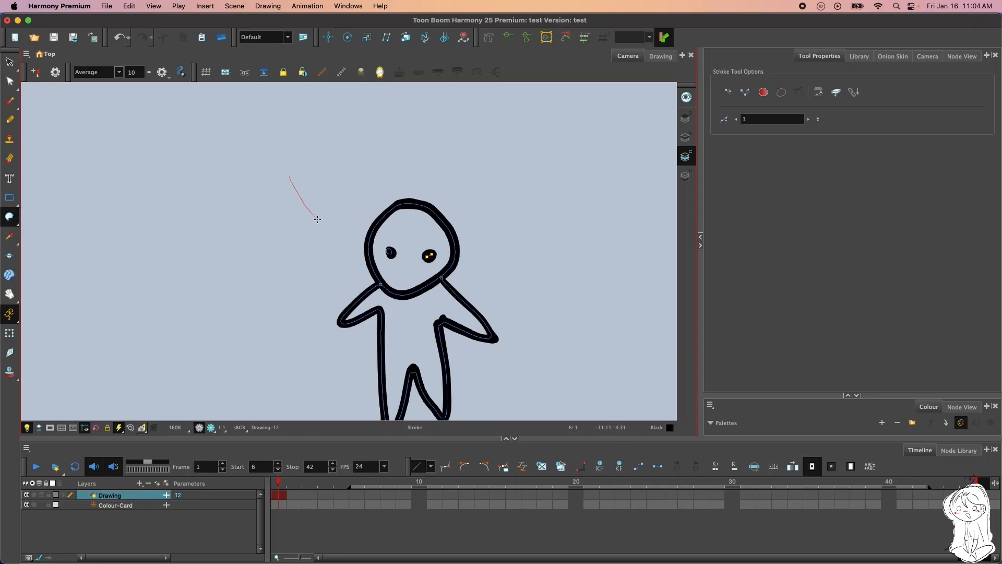
left_click(328, 173)
left_click(310, 213)
Undo the last test stroke and draw new Stroke tool lines across the character's head, arm and leg
left_click(128, 38)
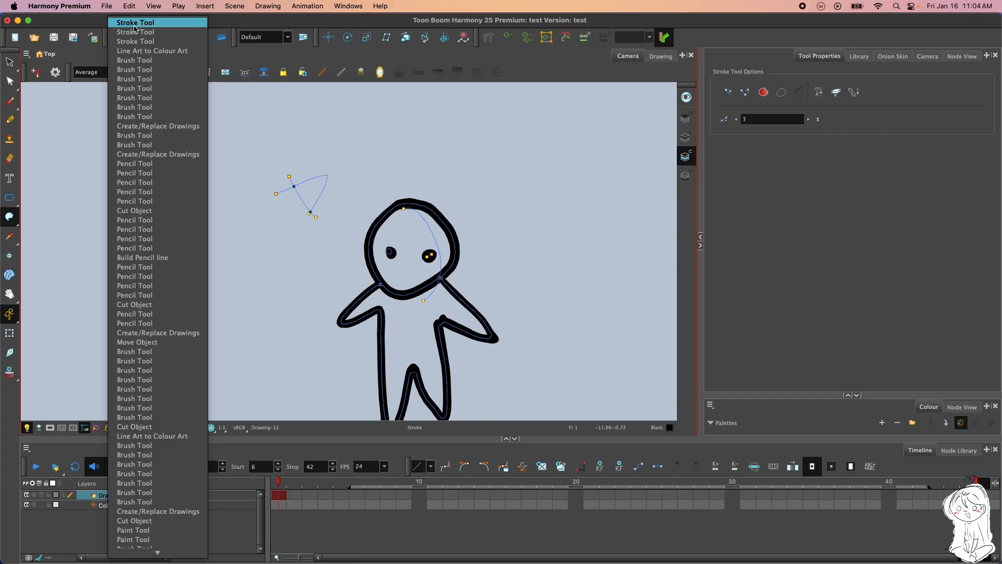
left_click(447, 147)
left_click(120, 37)
mouse_move(417, 203)
left_mouse_down()
mouse_move(412, 297)
mouse_move(481, 322)
mouse_move(487, 336)
mouse_move(427, 407)
left_mouse_up()
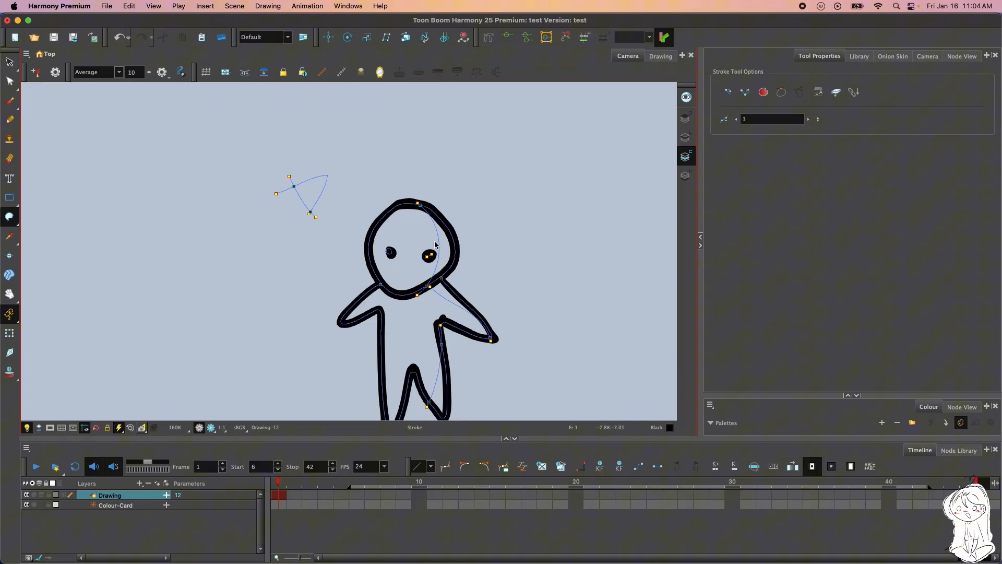
Undo all the test strokes around and across the character
left_click(119, 39)
left_click(119, 39)
left_click(119, 40)
left_click(119, 39)
left_click(119, 39)
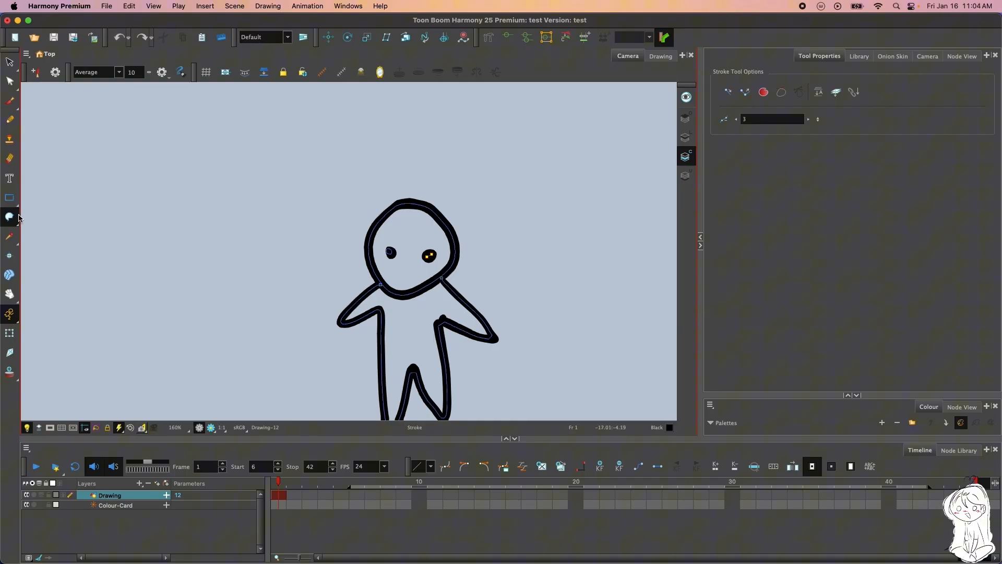
Draw short Close Gap strokes inside the eye on the right side of the character's face
left_click_drag(9, 216, 43, 278)
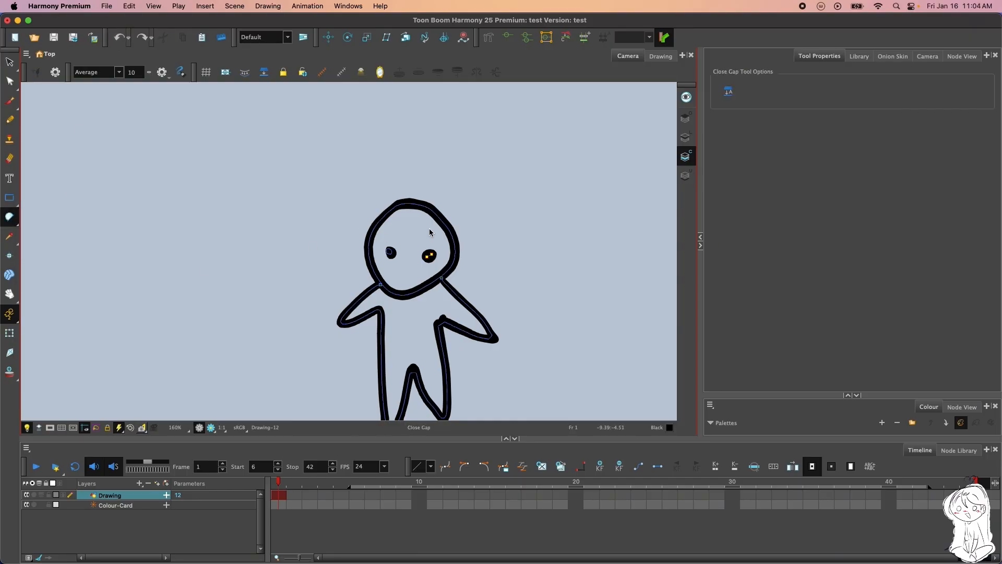
scroll(406, 247, "up", 1)
scroll(405, 256, "down", 2)
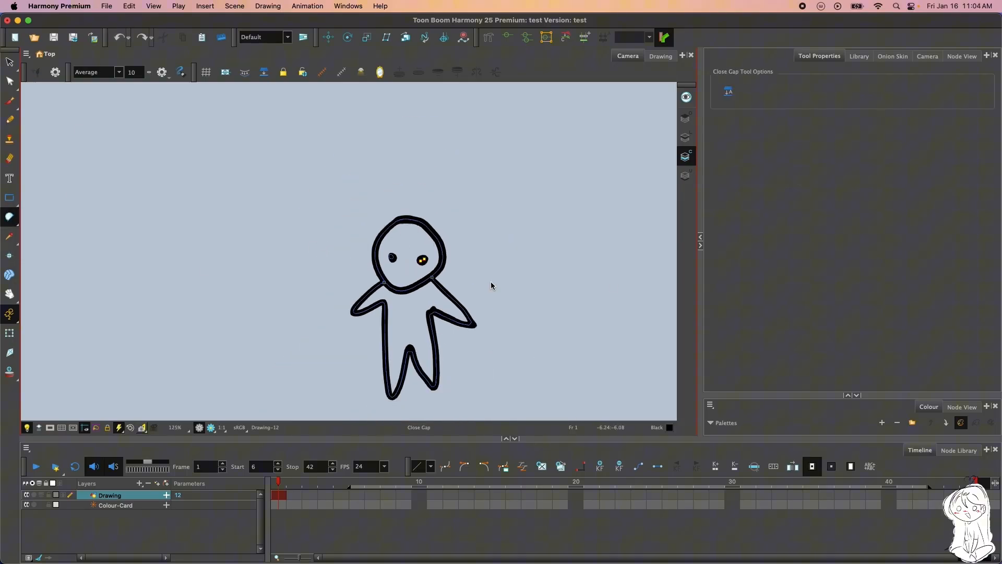
scroll(490, 286, "up", 9)
left_click_drag(478, 351, 506, 340)
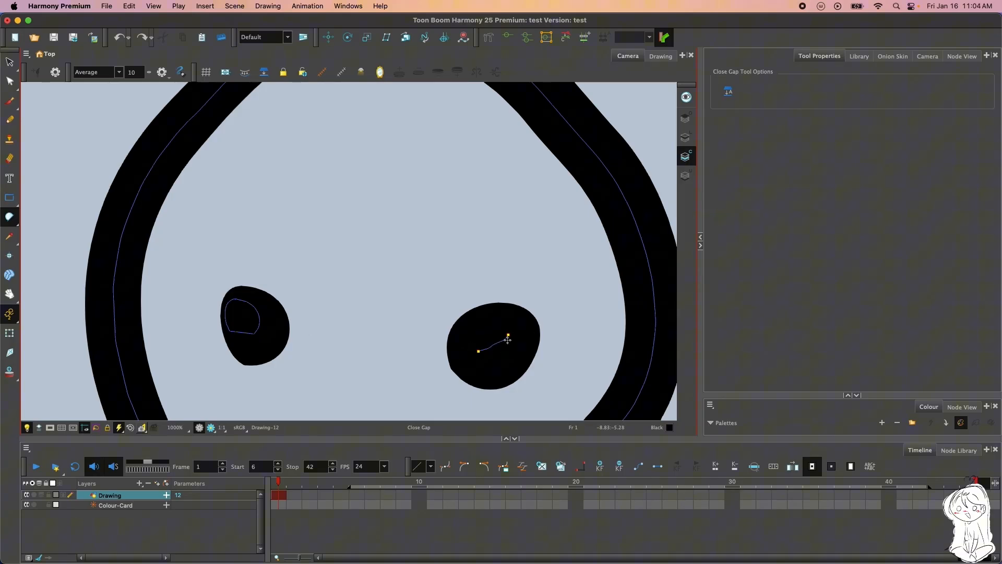
mouse_move(510, 337)
left_mouse_down()
mouse_move(465, 340)
mouse_move(465, 352)
left_mouse_up()
scroll(520, 298, "down", 7)
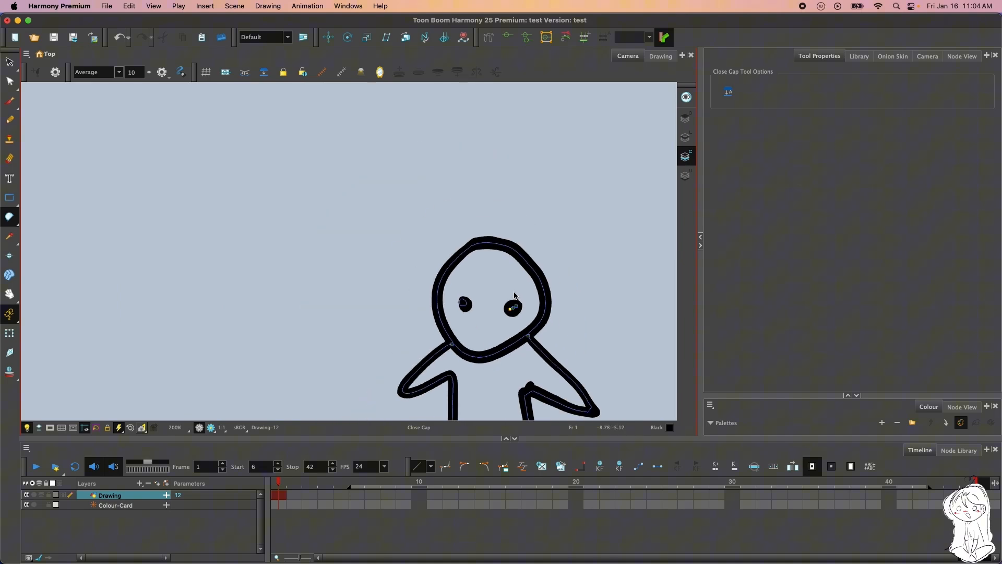
scroll(514, 296, "down", 1)
Fill the character's body and head with the Blue gradient swatch using the Paint tool
left_click(9, 217)
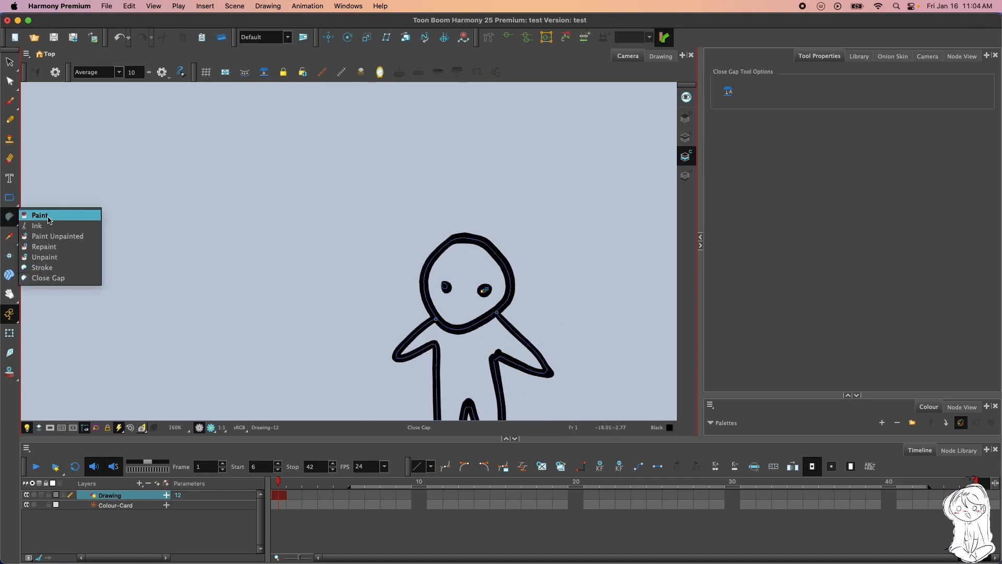
left_click(49, 220)
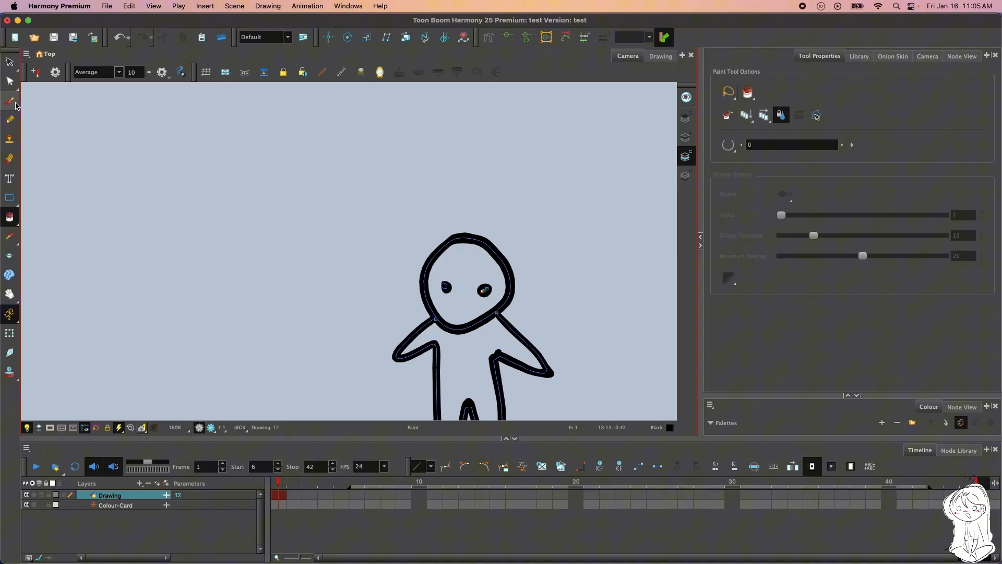
left_click(10, 62)
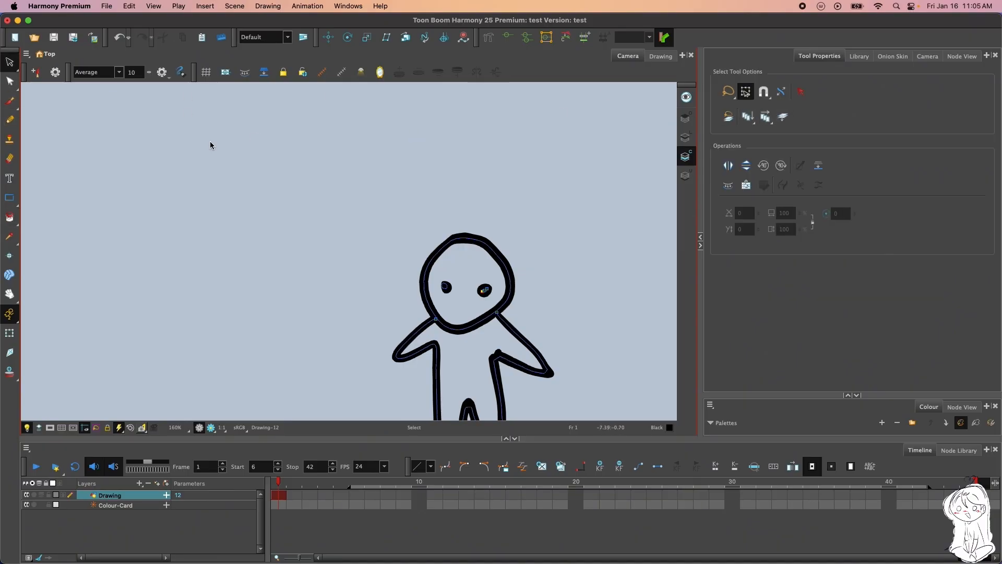
left_click(10, 217)
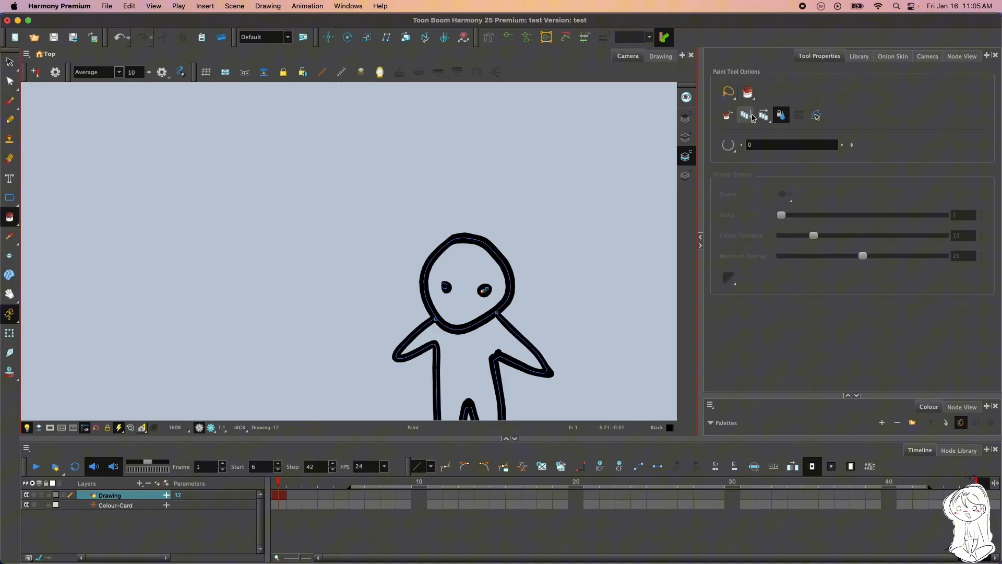
left_click(853, 402)
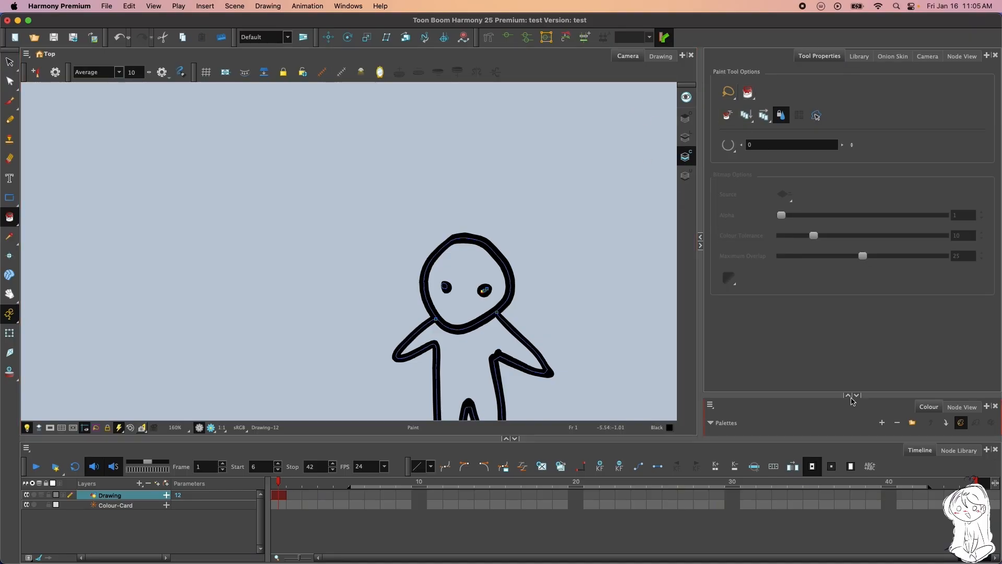
left_click(848, 395)
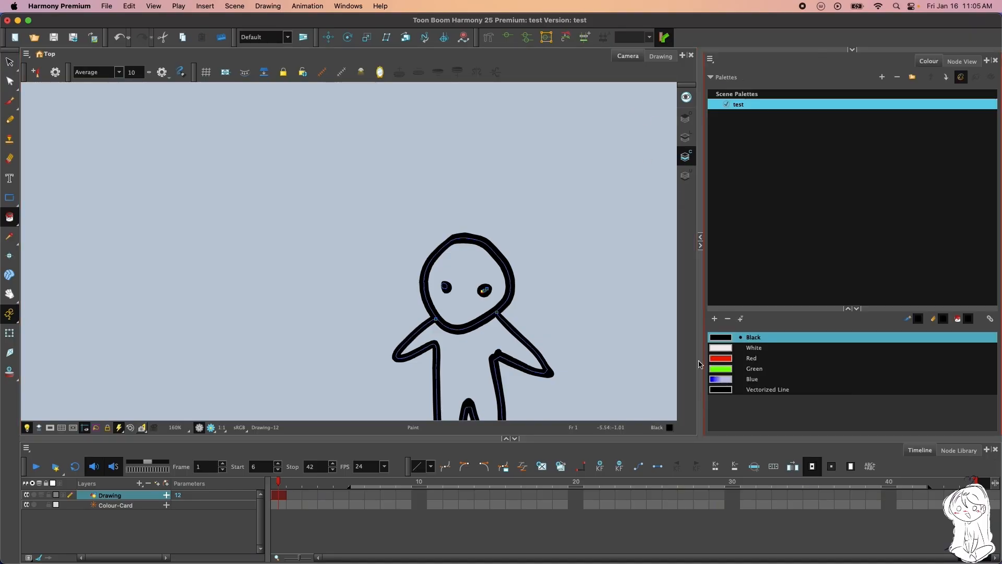
left_click(726, 375)
left_click(459, 348)
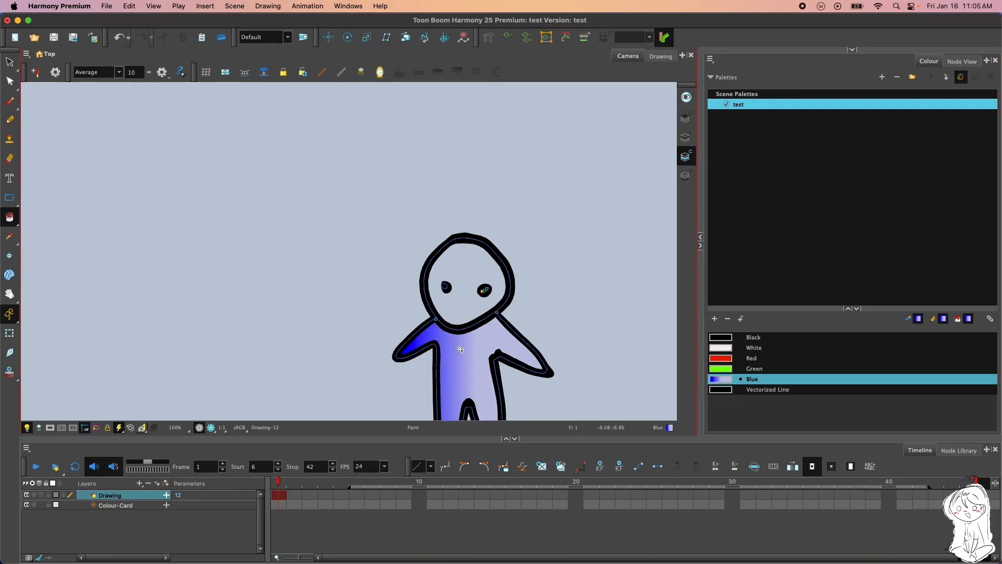
left_click(461, 306)
scroll(511, 272, "down", 3)
scroll(564, 239, "up", 4)
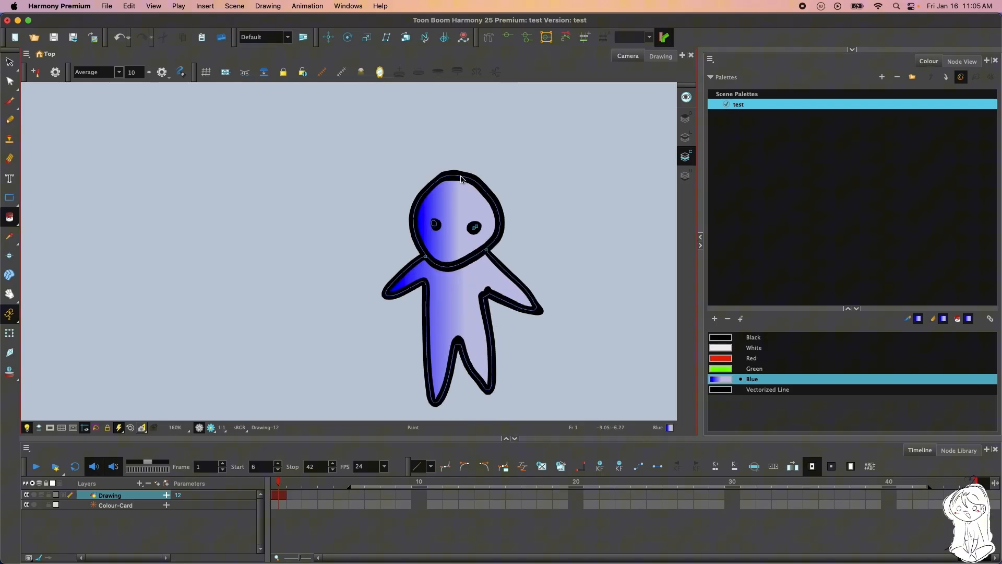
scroll(564, 240, "down", 1)
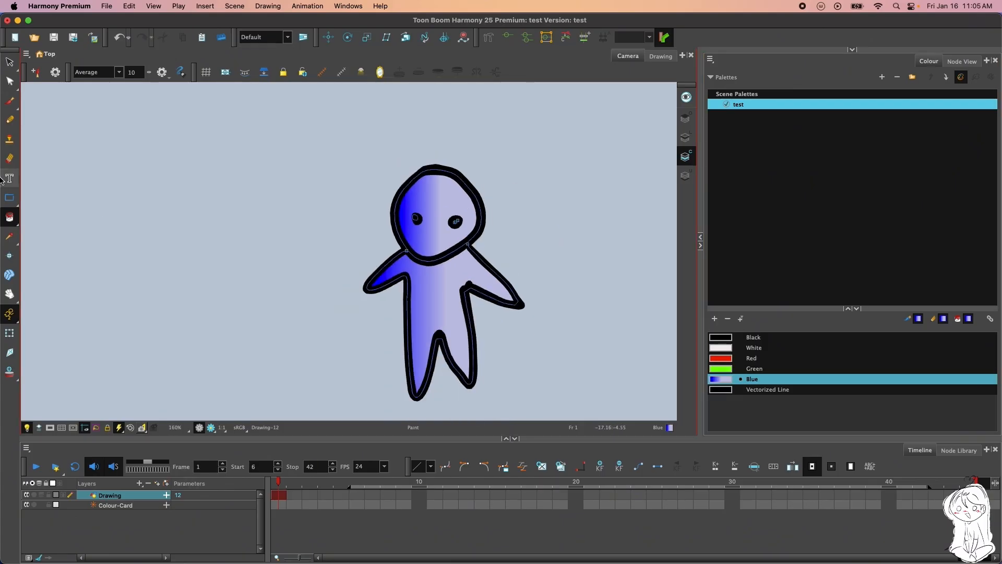
Make Black the current colour and restore the tool properties above a shortened colour palette view
left_click(792, 340)
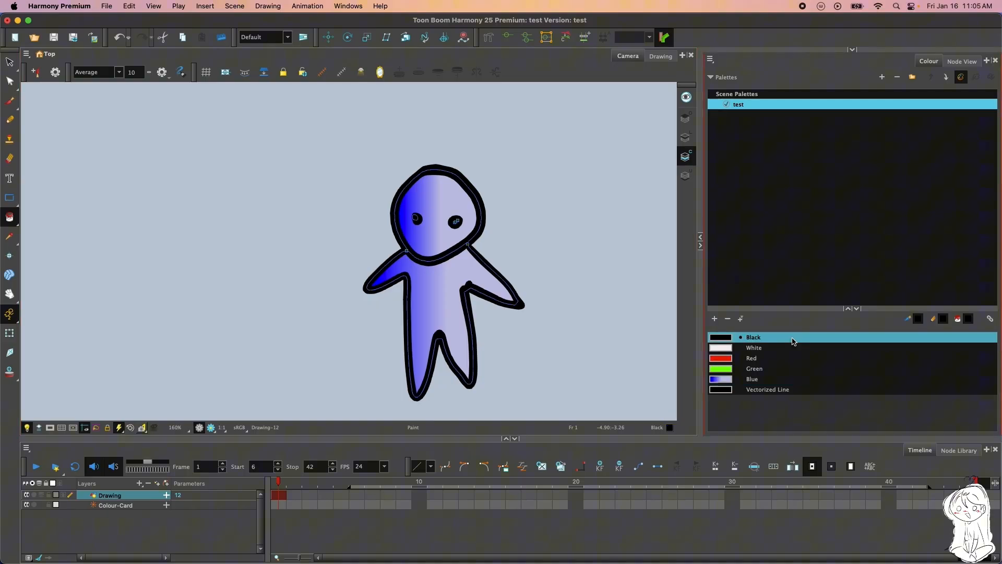
left_click(851, 51)
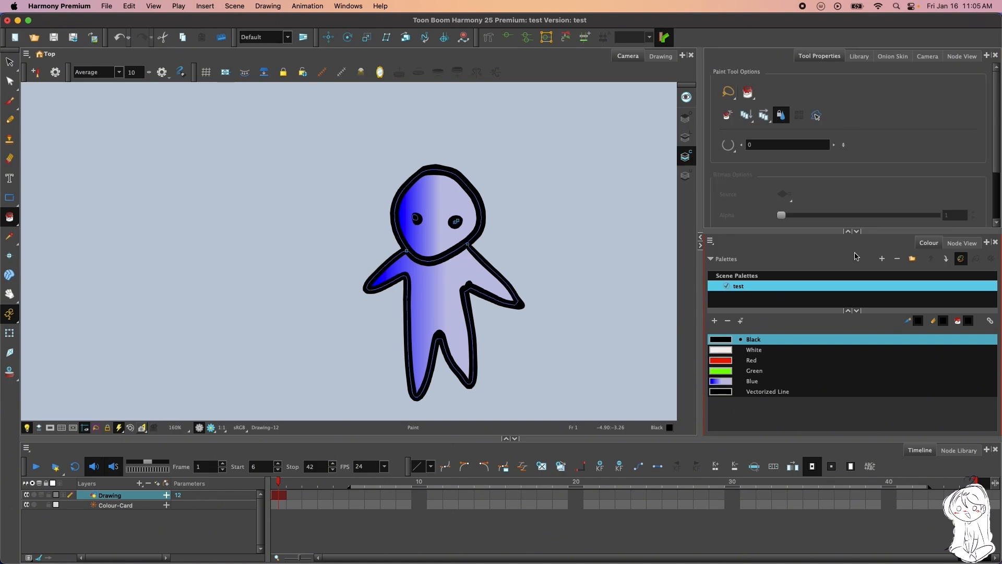
mouse_move(822, 233)
left_mouse_down()
mouse_move(814, 308)
mouse_move(809, 190)
mouse_move(806, 226)
left_mouse_up()
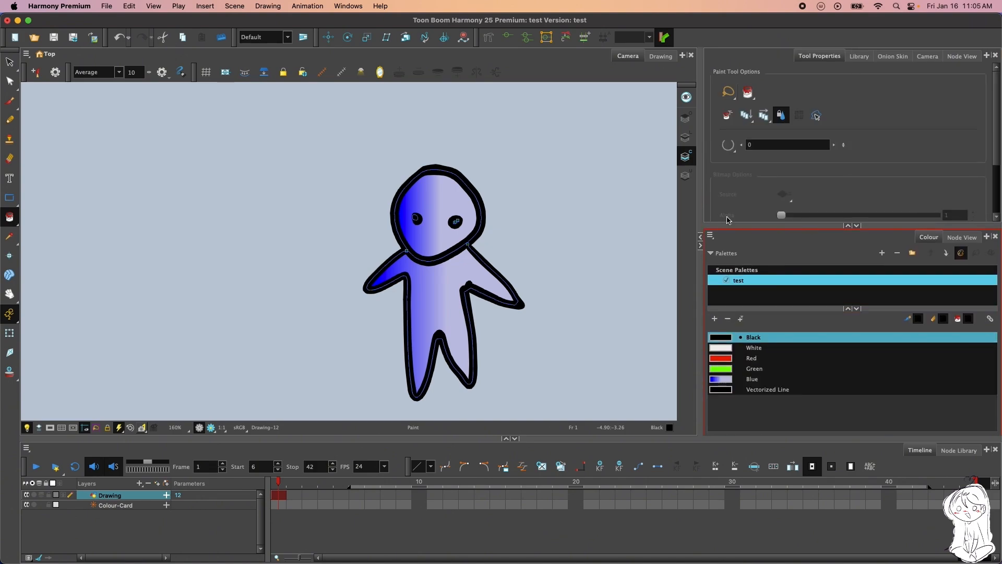
Activate the Brush tool and switch the drawing to the Line Art layer
left_click(9, 100)
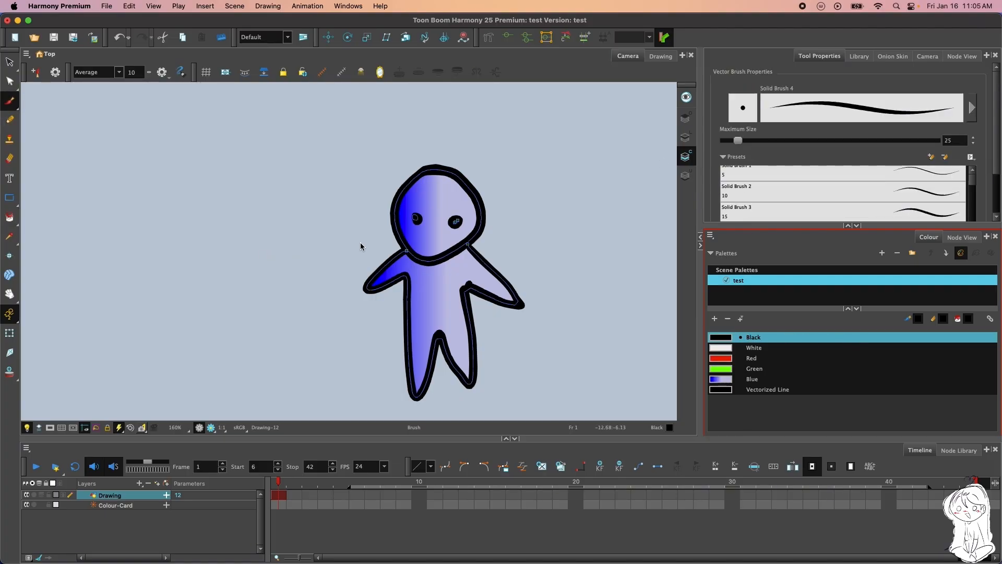
scroll(365, 246, "down", 5)
scroll(487, 233, "up", 4)
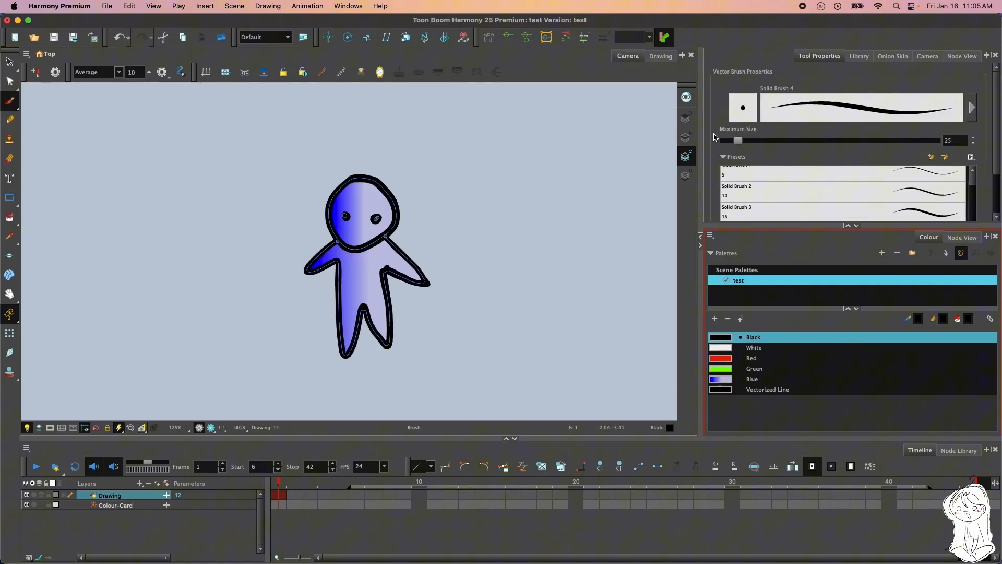
left_click(685, 137)
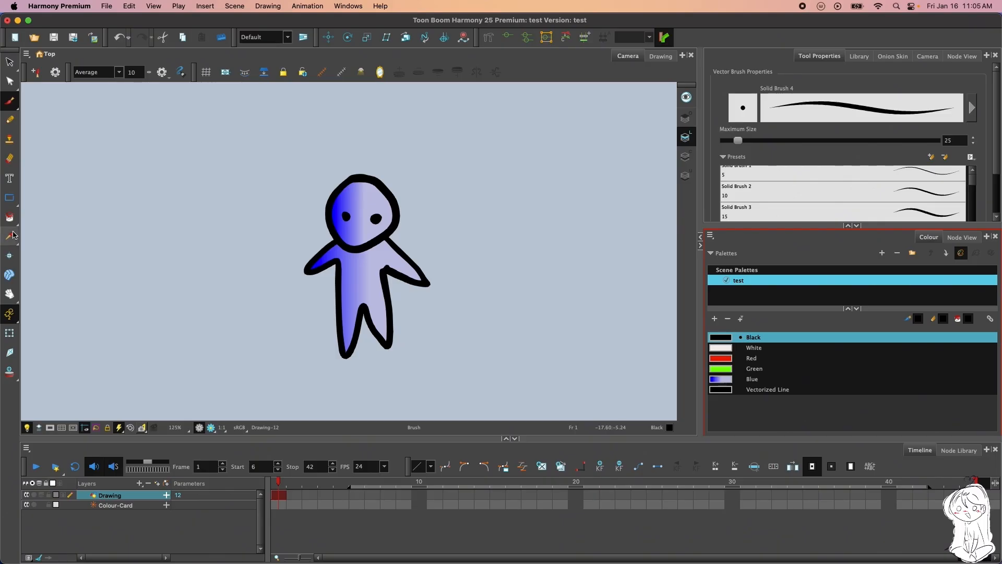
Look through the eyedropper variants and examine the drawing's pivot position with the Drawing Pivot tool
left_click_drag(9, 236, 61, 243)
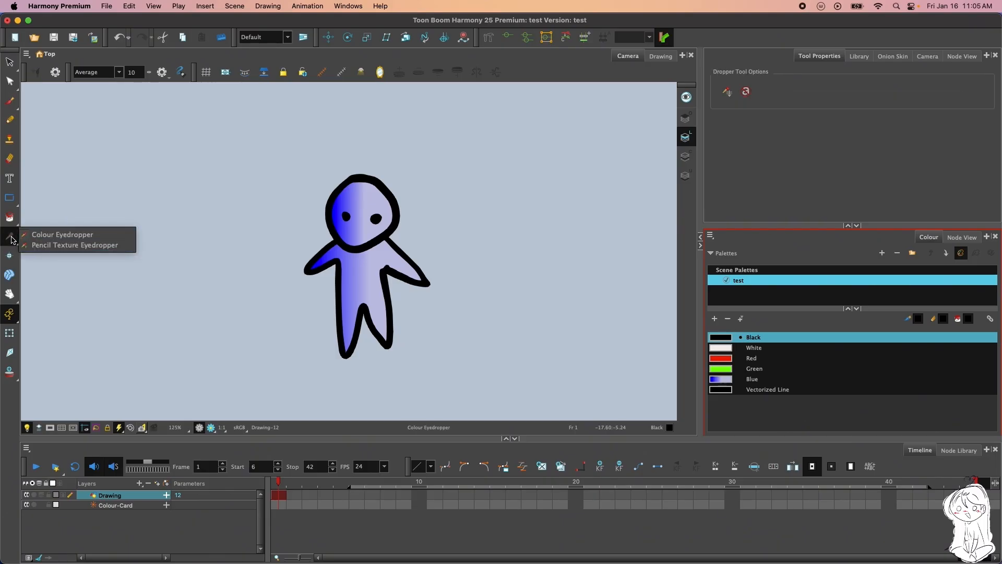
left_click(12, 240)
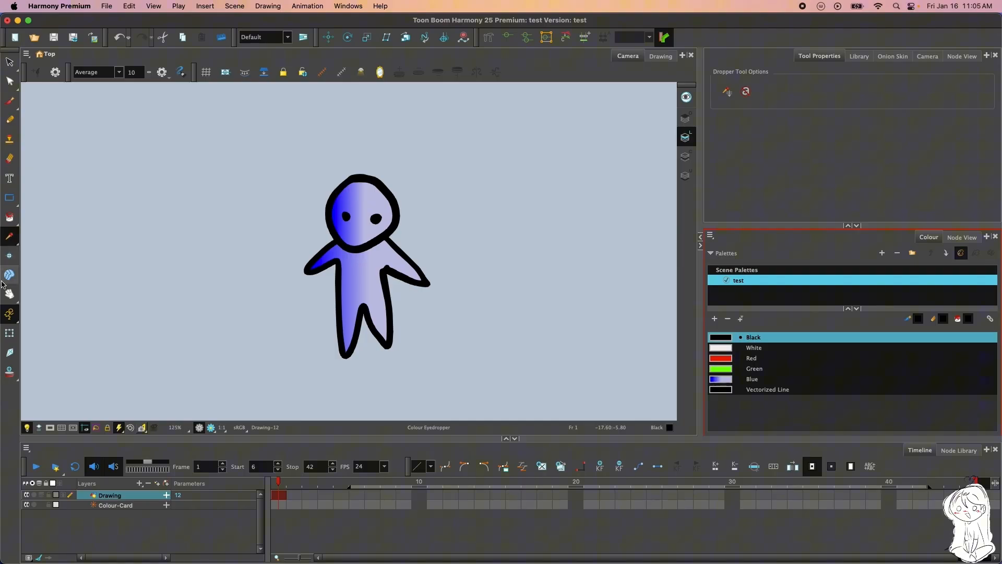
left_click(9, 256)
scroll(322, 204, "down", 4)
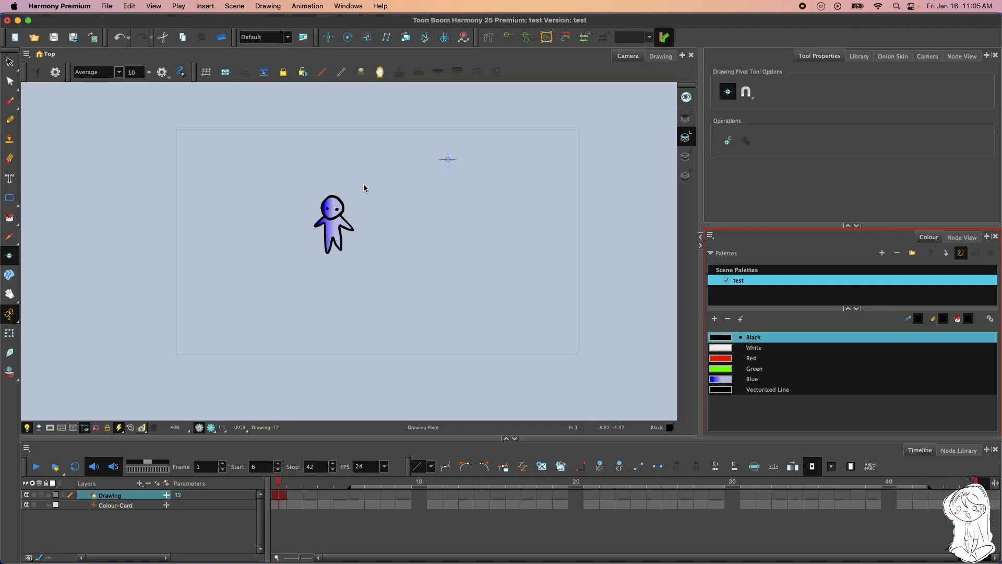
scroll(364, 188, "up", 2)
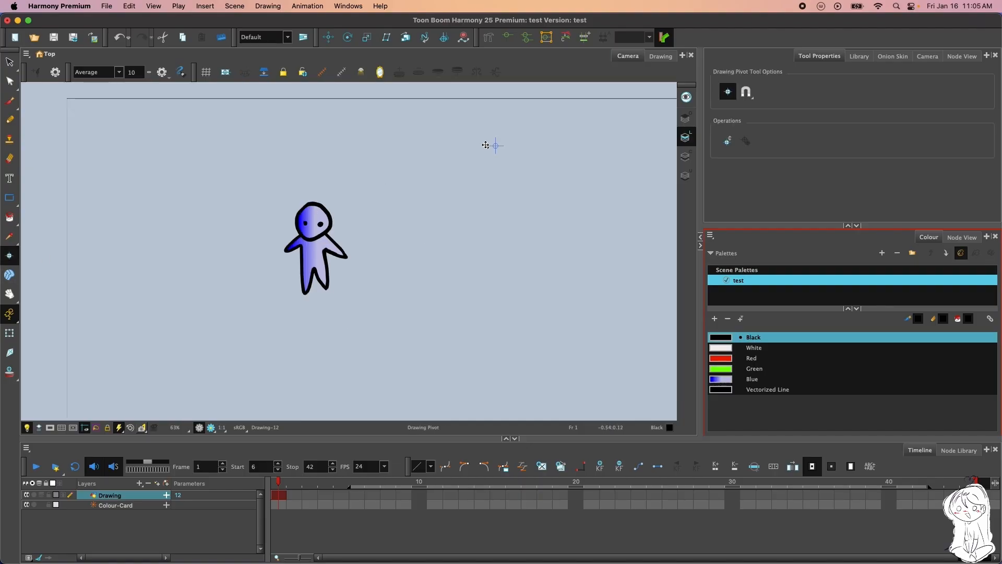
scroll(485, 145, "down", 1)
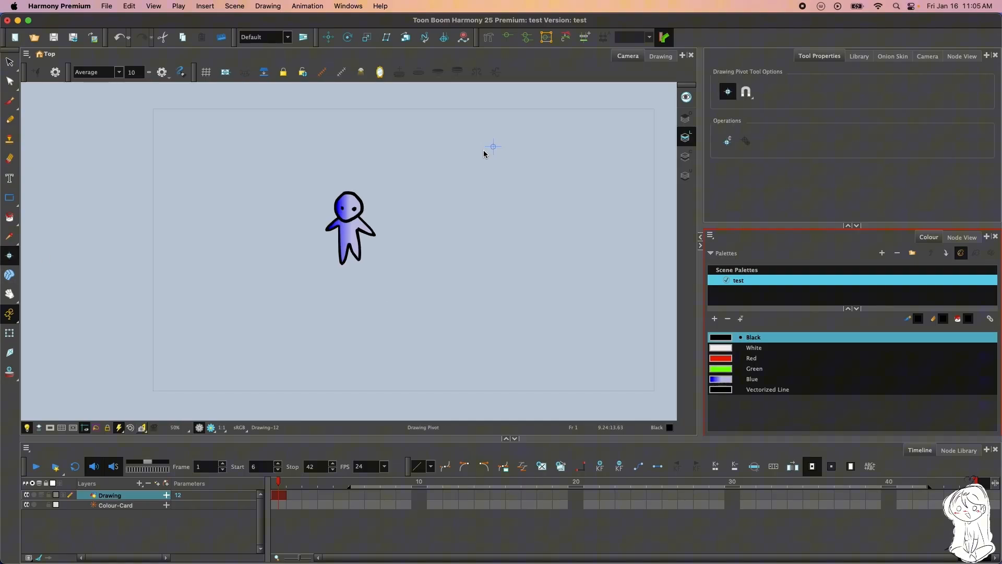
scroll(337, 162, "down", 2)
scroll(330, 179, "up", 2)
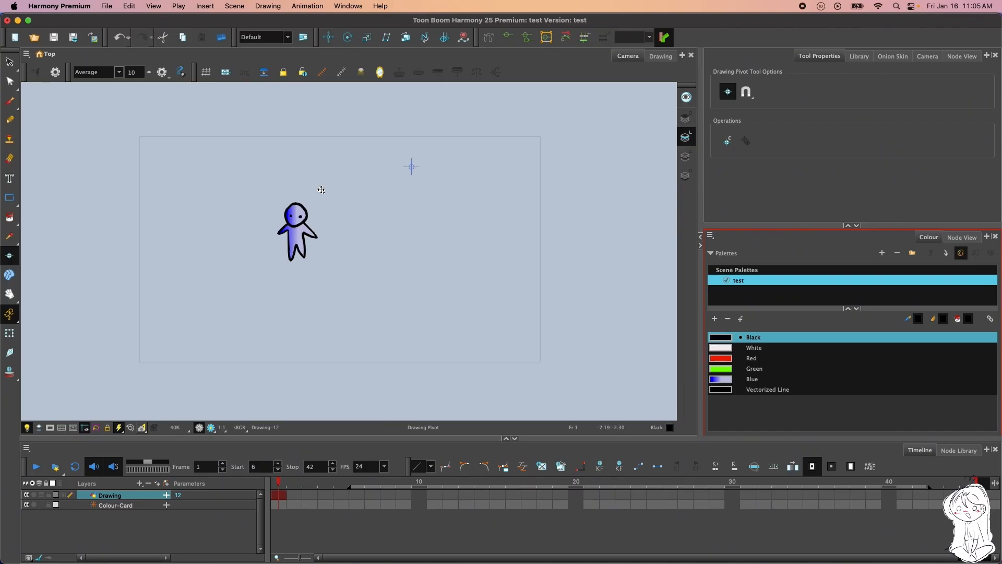
scroll(305, 235, "down", 1)
scroll(308, 232, "up", 2)
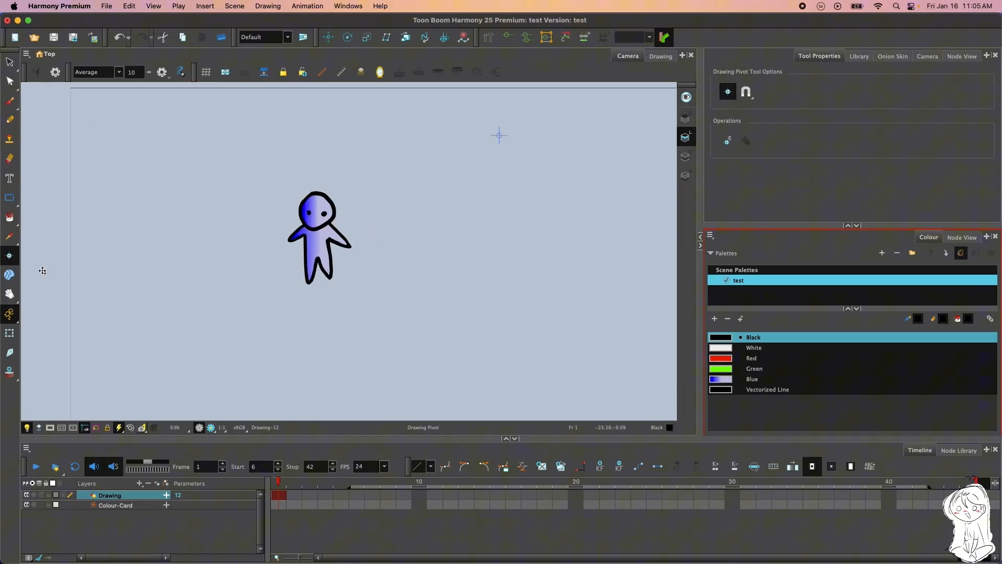
Activate the Morphing tool and examine its tool options and current morphing settings
left_click(9, 276)
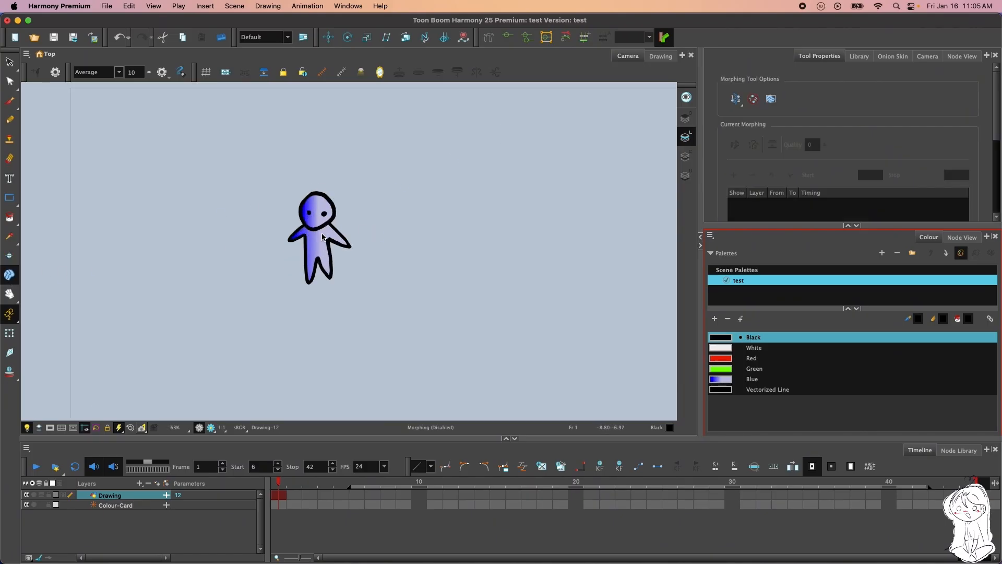
left_click(282, 222)
scroll(866, 151, "down", 3)
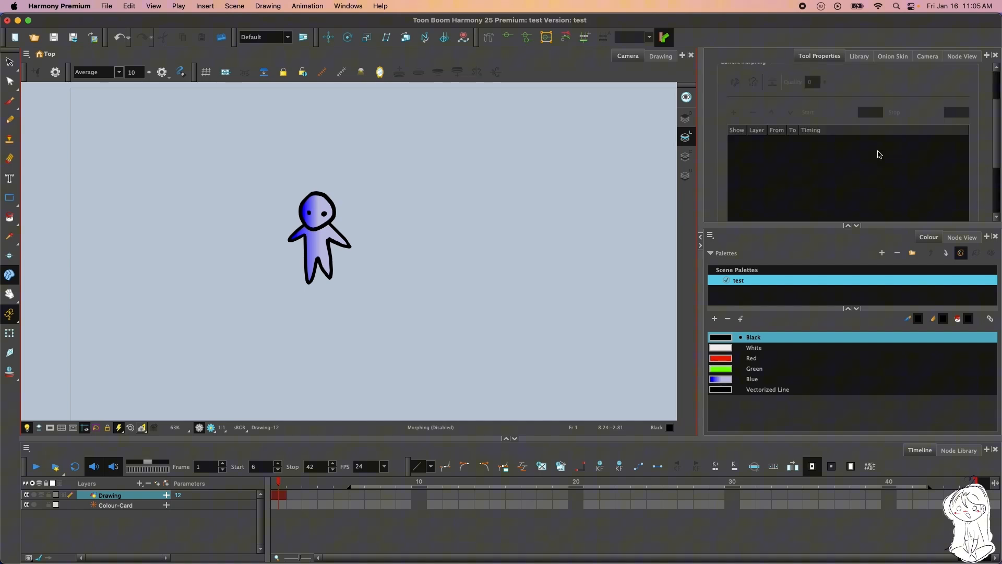
scroll(848, 141, "up", 3)
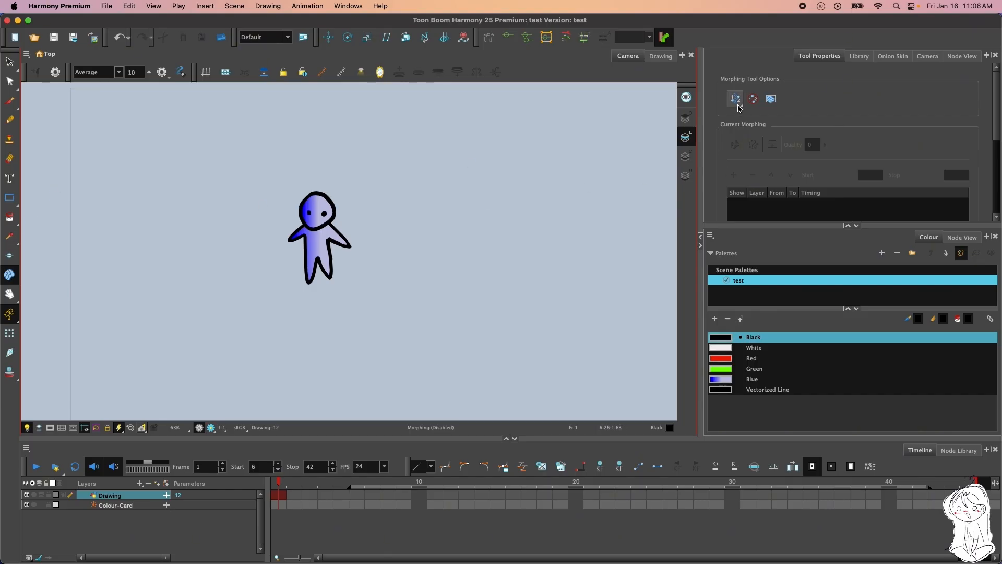
left_click(737, 101)
left_click(893, 134)
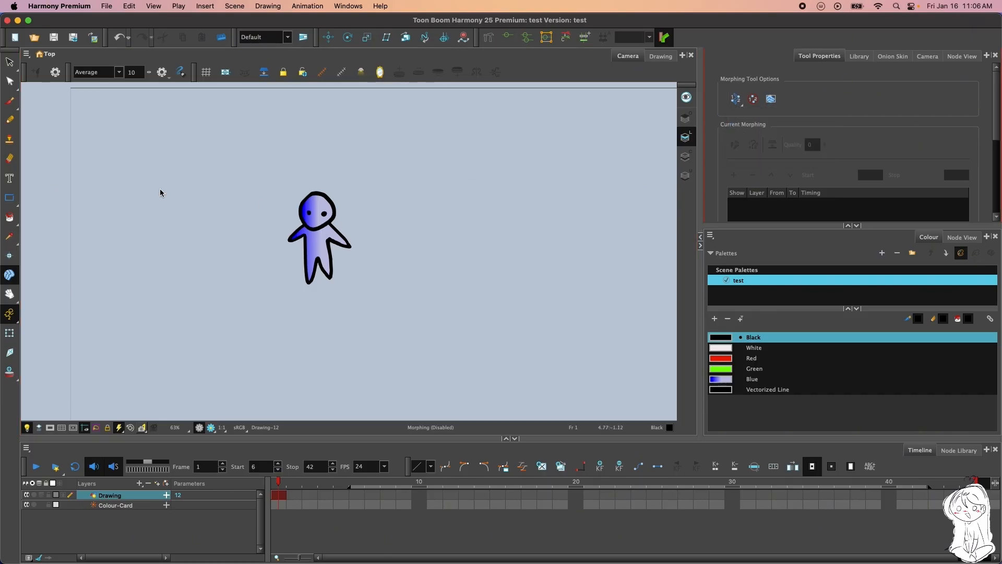
Pan the canvas slightly with the Hand tool and look through the other view navigation tools
left_click(8, 294)
left_click(5, 294)
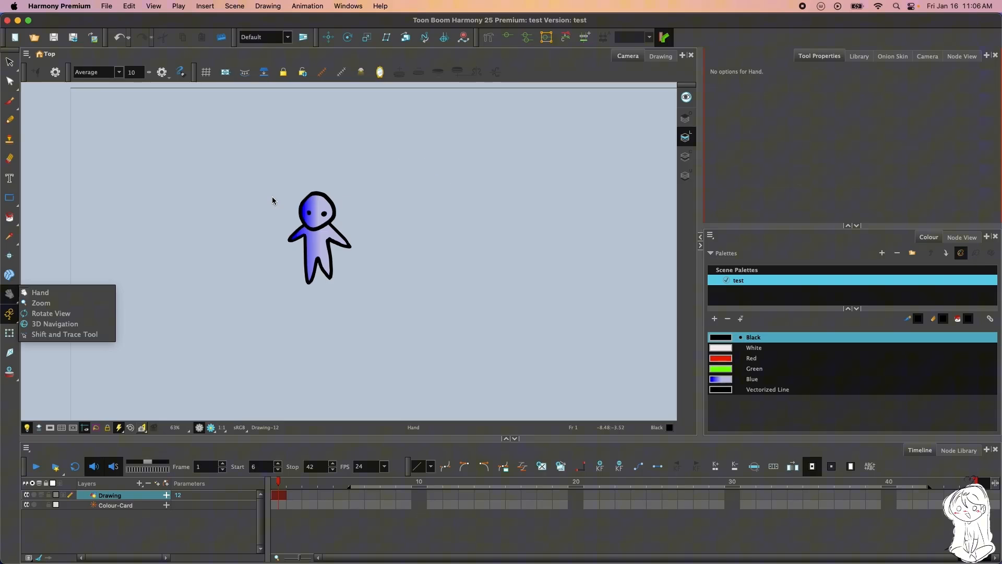
left_click(382, 168)
mouse_move(394, 196)
left_mouse_down()
mouse_move(389, 186)
mouse_move(392, 195)
left_mouse_up()
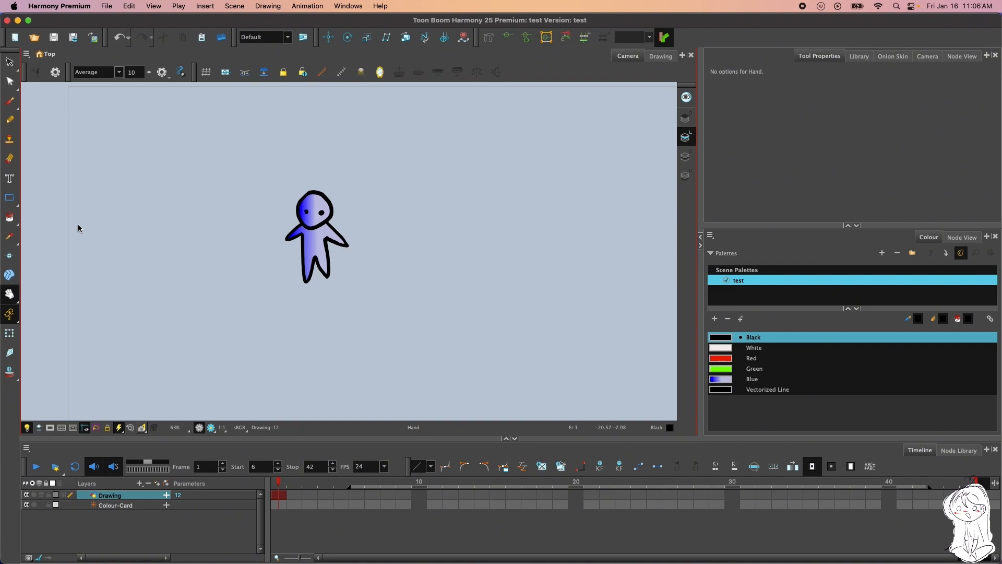
left_click(6, 297)
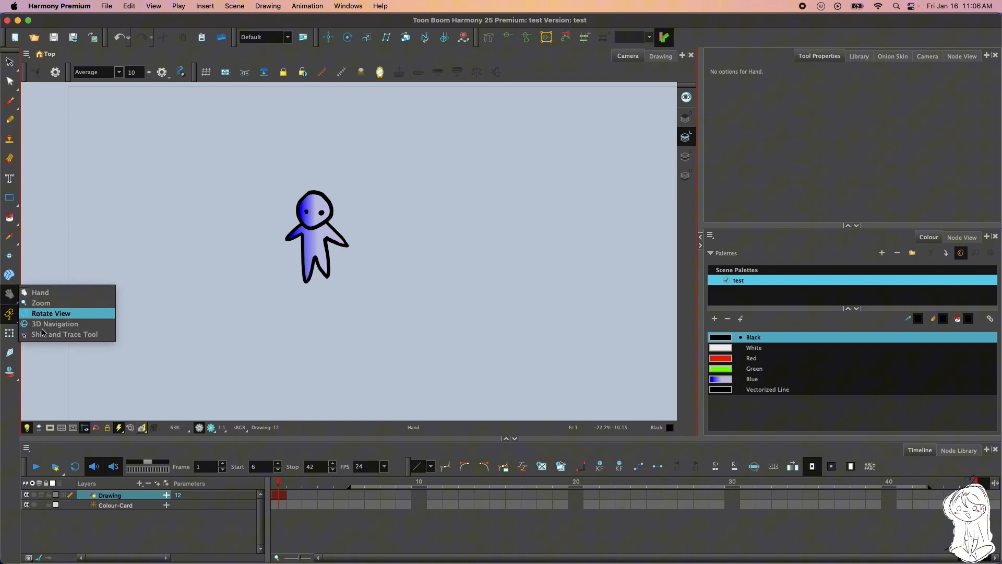
left_click(91, 256)
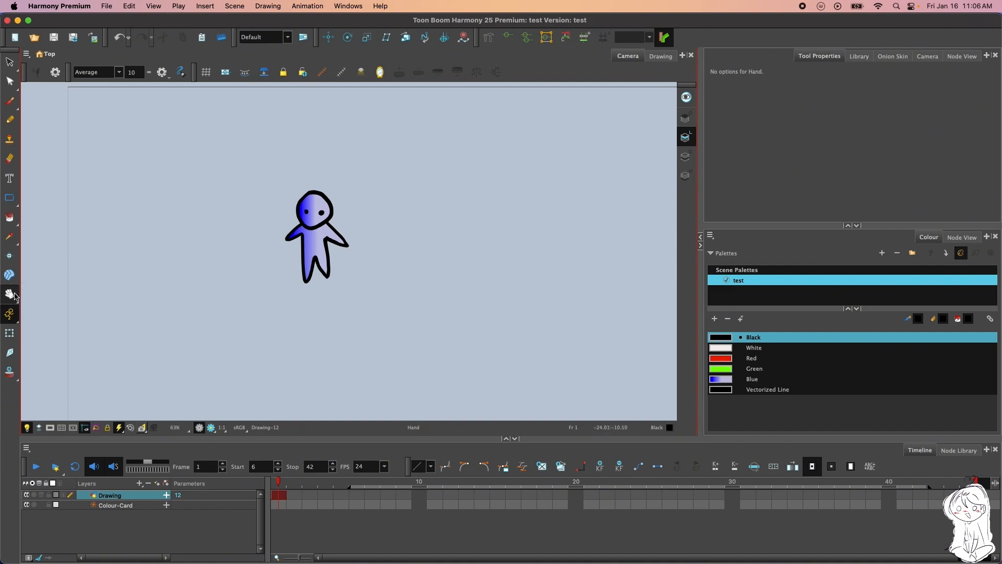
Zoom in closely on the character with the Zoom tool and zoom back out to see the whole figure
left_click(10, 294)
left_click(41, 303)
left_click_drag(328, 262, 324, 236)
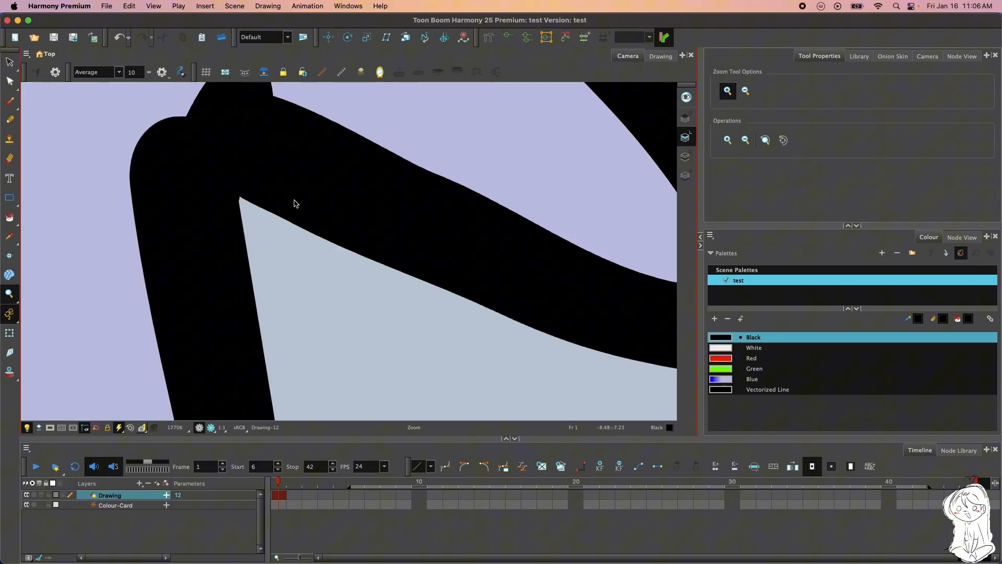
scroll(308, 218, "down", 8)
scroll(297, 192, "down", 7)
scroll(279, 208, "up", 4)
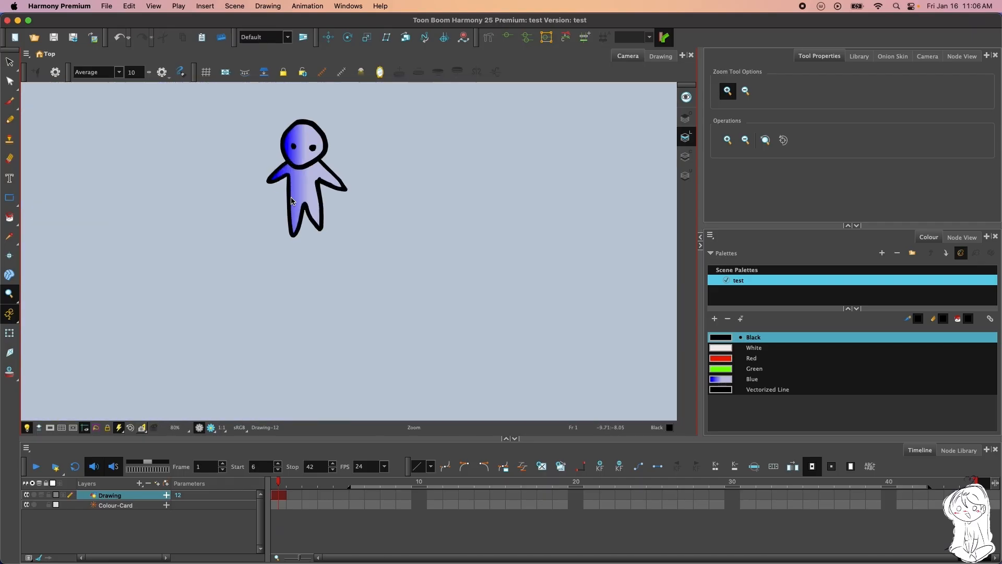
scroll(287, 202, "down", 5)
scroll(276, 160, "up", 5)
scroll(301, 204, "up", 2)
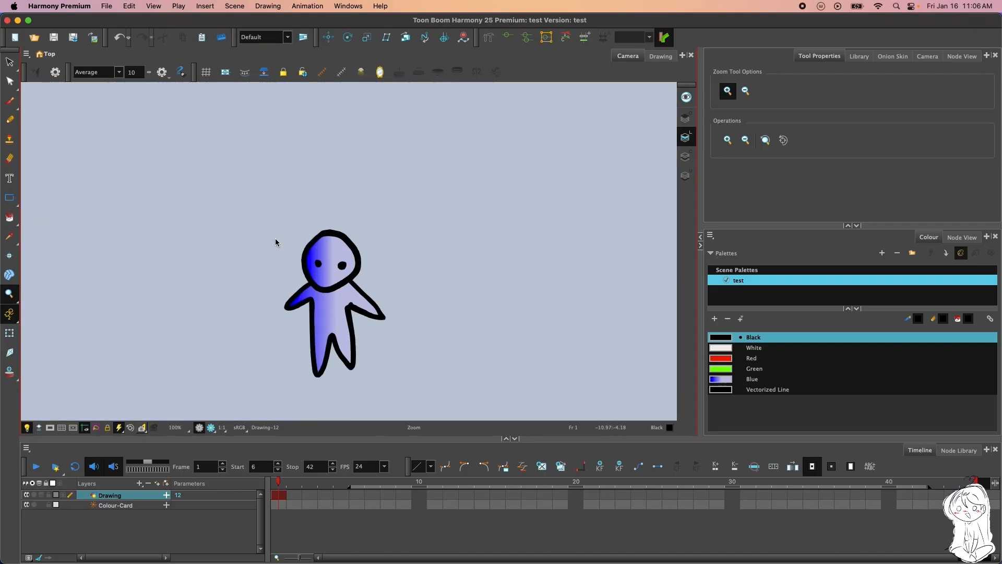
Reactivate the Hand tool and bring the whole character back near the middle of the camera view
left_click(9, 293)
left_click(41, 292)
left_click_drag(260, 266, 258, 226)
scroll(280, 205, "down", 2)
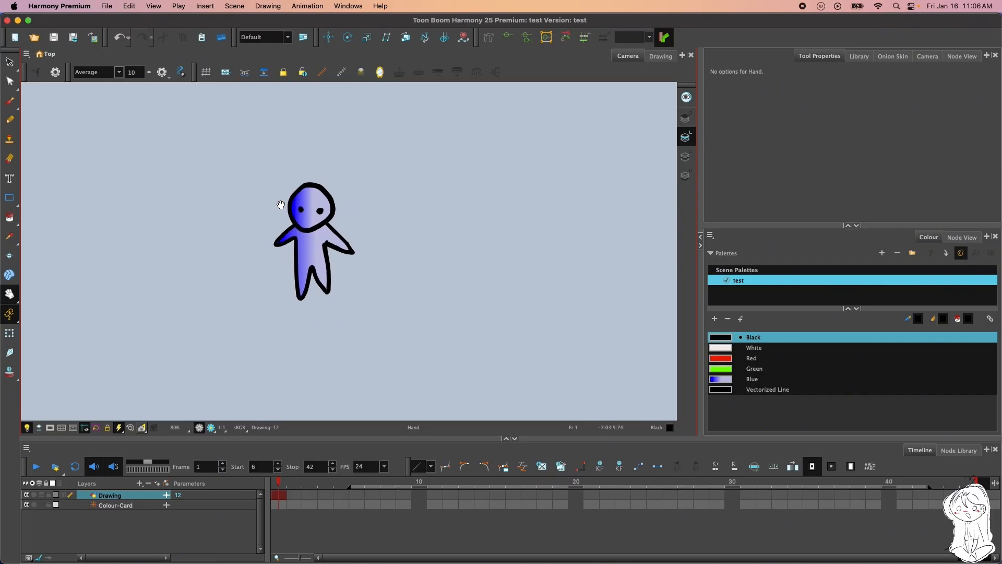
left_click(130, 428)
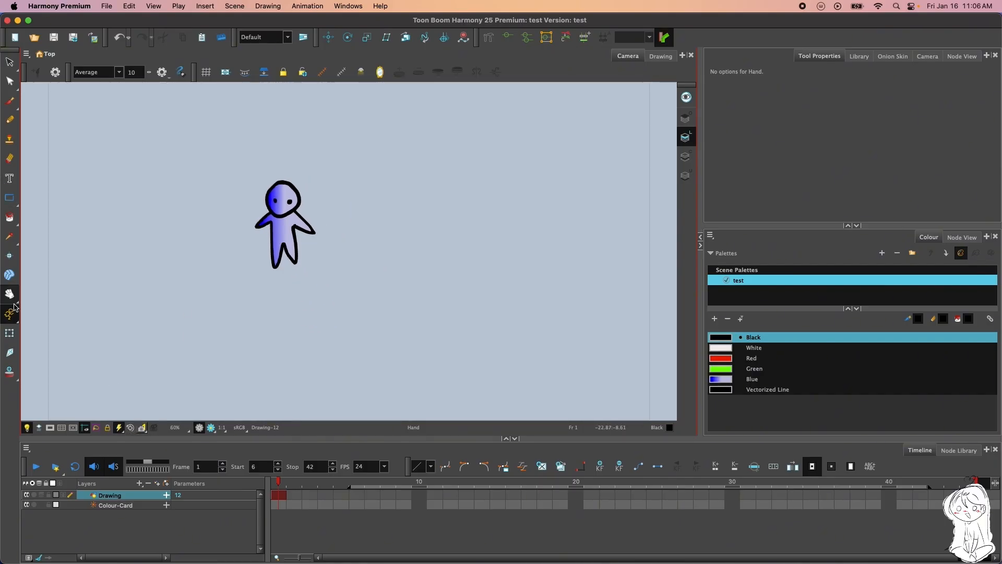
Set the animate mode to Animate Onion Skin Range and toggle the onion skin off and on at frame 4
left_click(15, 320)
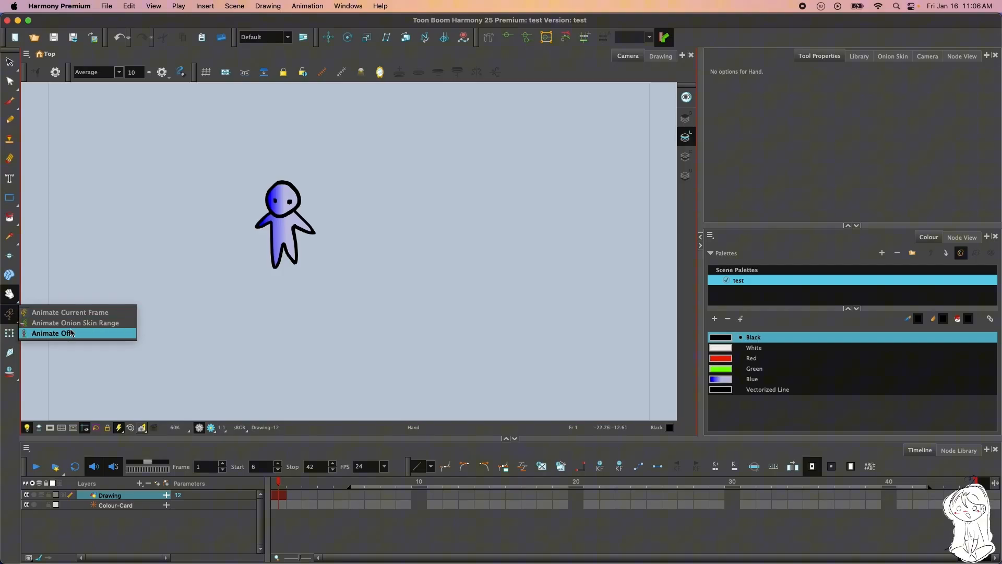
left_click(52, 319)
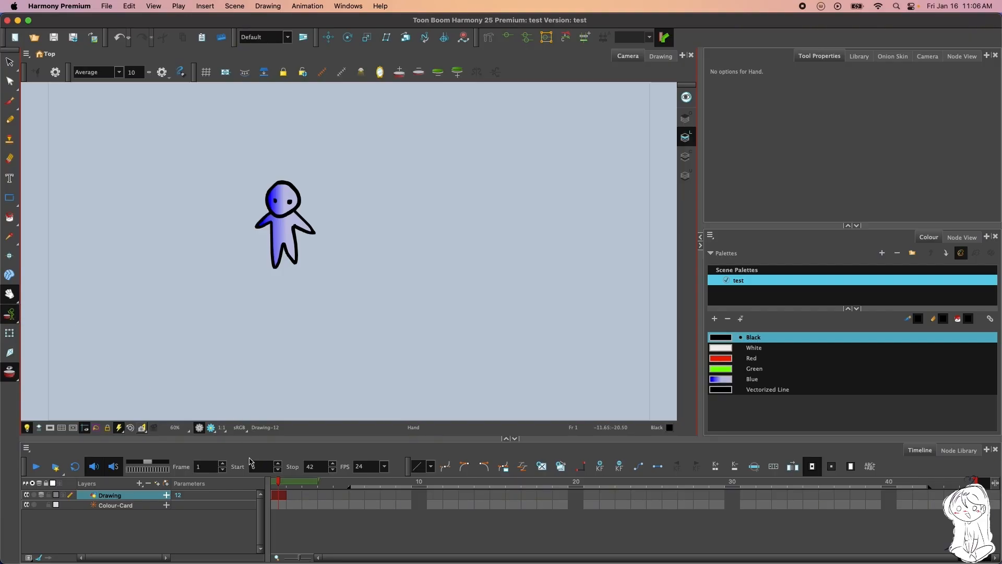
left_click(303, 481)
left_click_drag(303, 481, 319, 482)
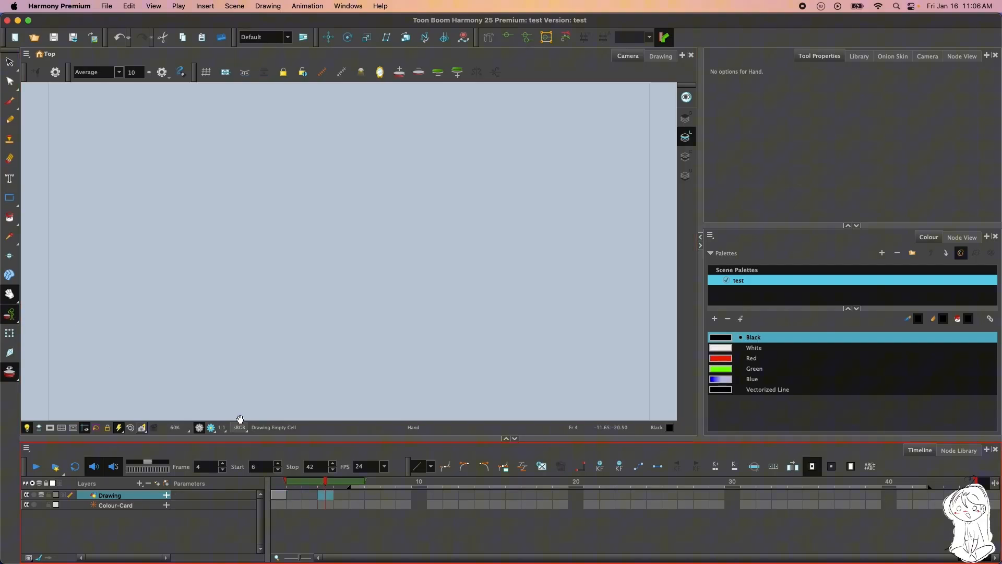
left_click(13, 376)
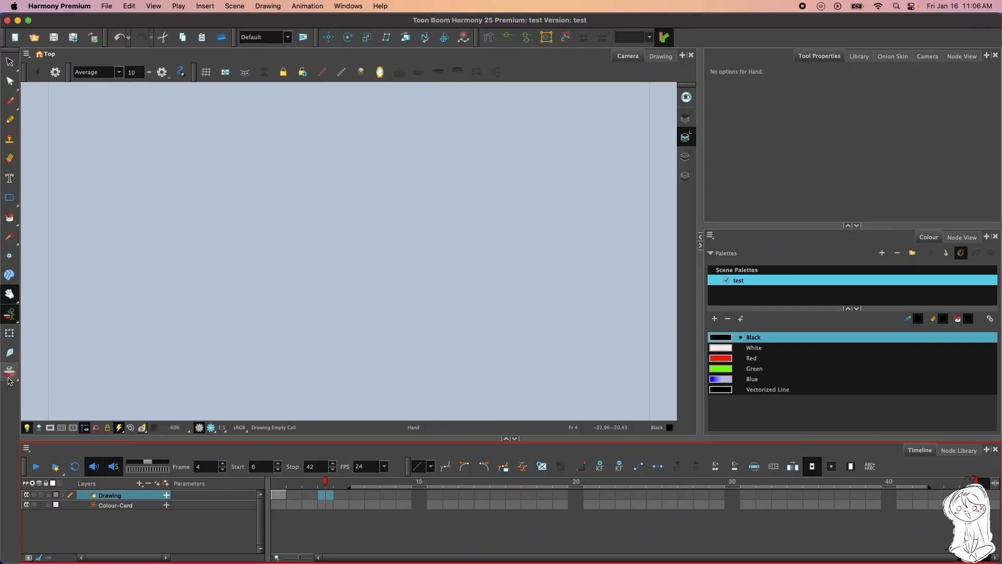
left_click(10, 375)
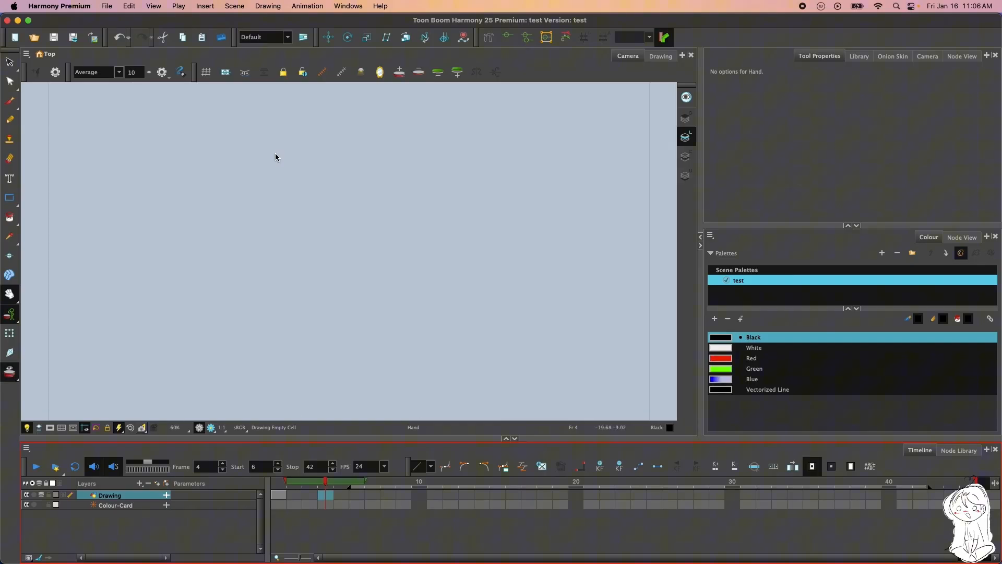
Compare the character's onion skin display at several frames between 1 and 6
mouse_move(279, 495)
left_mouse_down()
mouse_move(358, 494)
mouse_move(231, 490)
left_mouse_up()
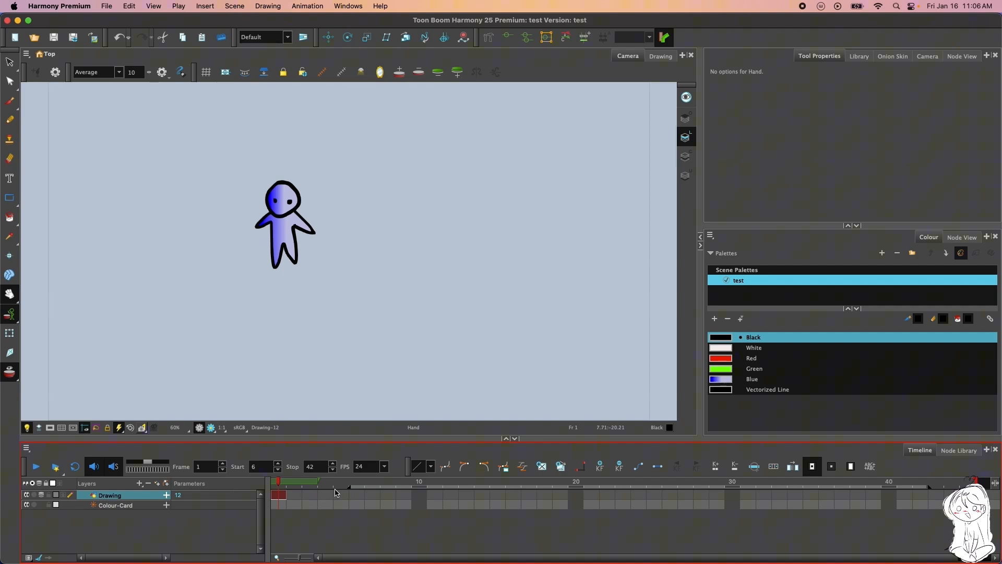
left_click(326, 492)
left_click(311, 492)
left_click(357, 492)
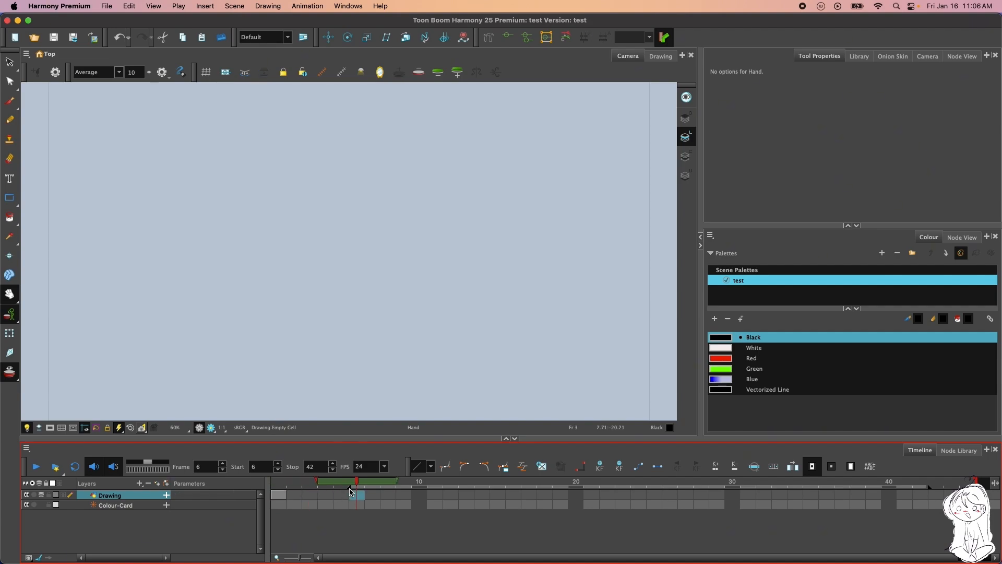
left_click(326, 492)
left_click(313, 492)
Set the playback start frame to 1 and move the playhead to frame 5
left_click(239, 467)
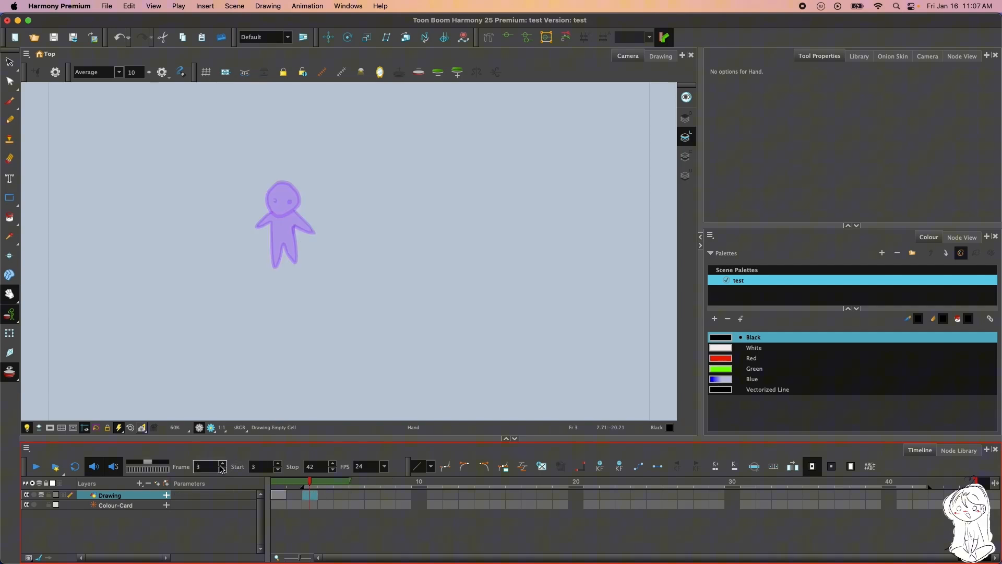
left_click(223, 469)
left_click(223, 470)
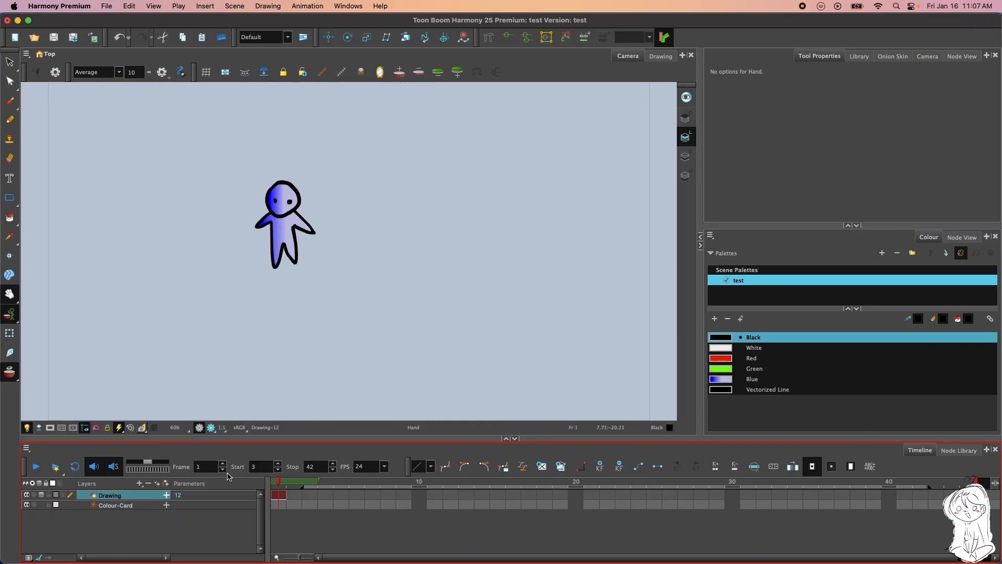
left_click(310, 492)
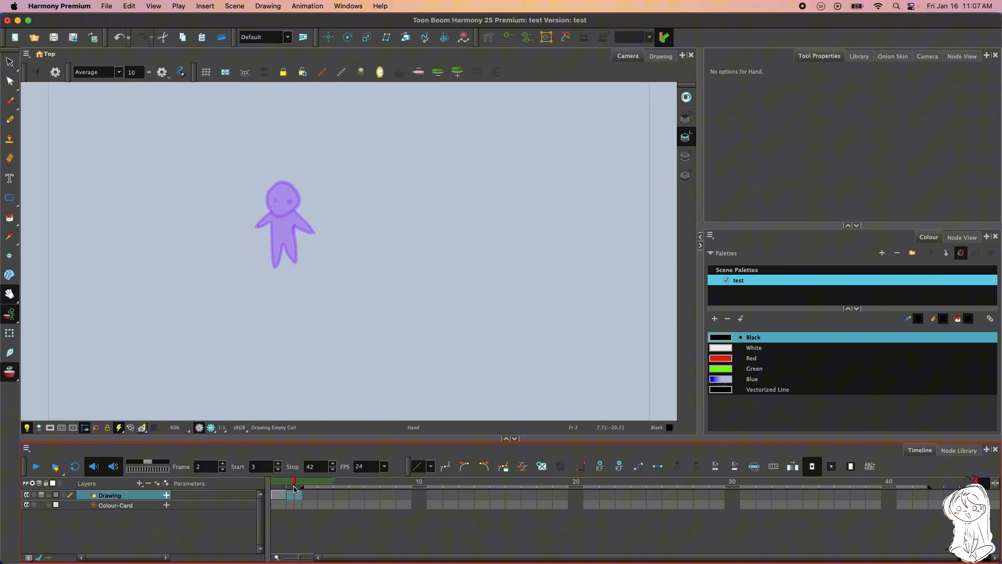
left_click(277, 471)
left_click(278, 471)
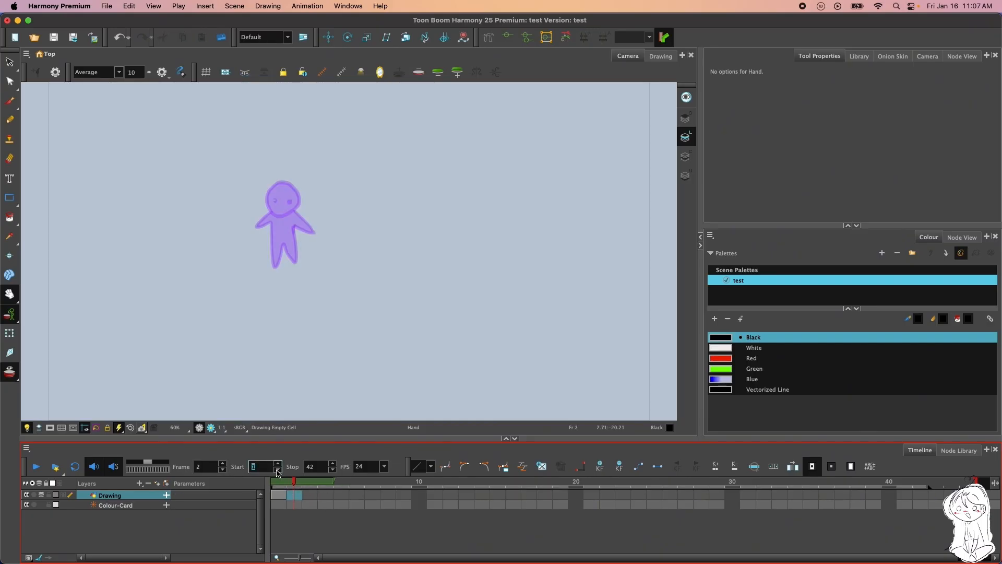
left_click(408, 533)
left_click_drag(294, 481, 347, 470)
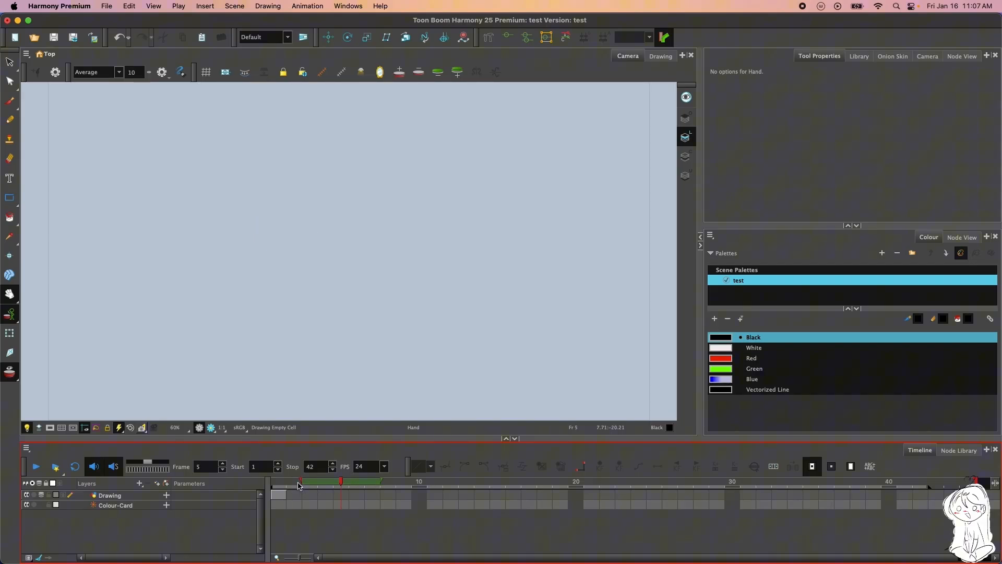
Show the Onion Skin view and set the onion skin to display previous frames 2, 3 and 4
left_click(892, 56)
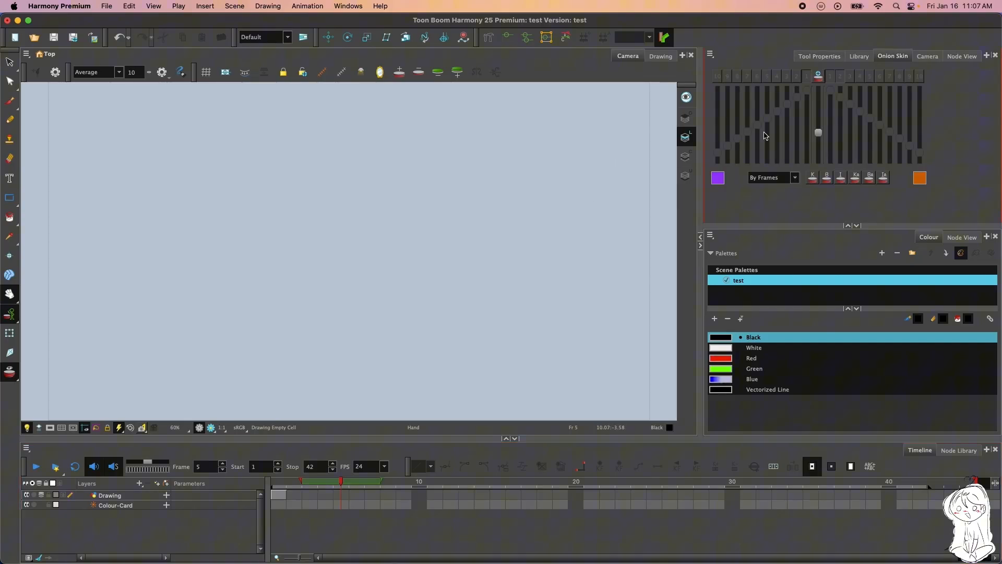
left_click(806, 76)
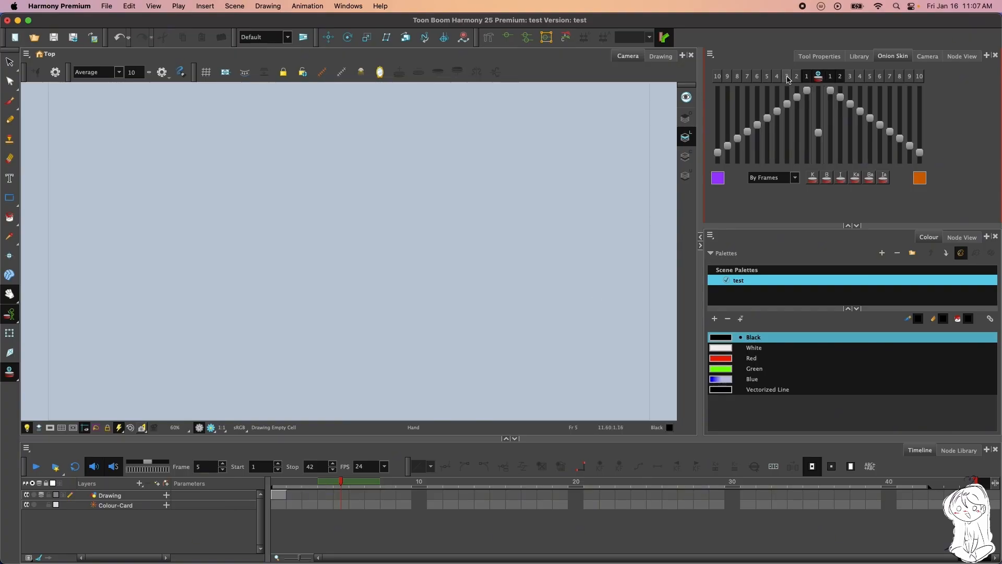
left_click(786, 77)
left_click(795, 78)
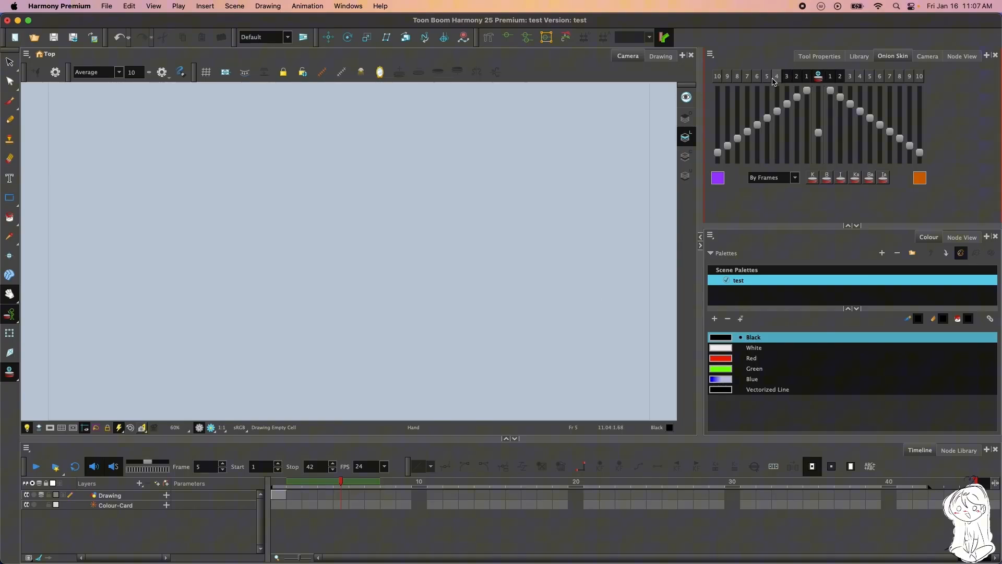
left_click(777, 77)
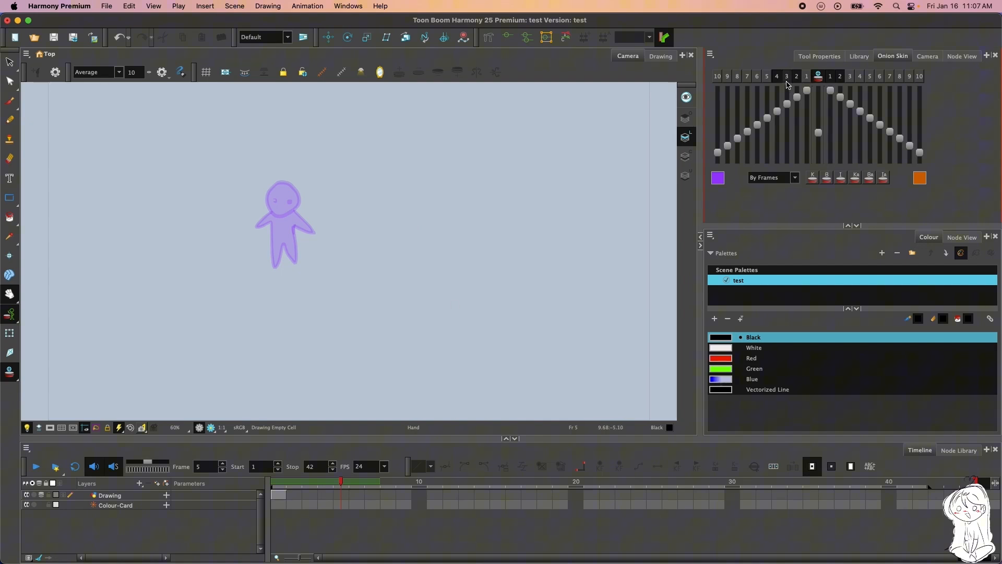
Limit the onion skin's previous frames to 1 and 2
left_click(776, 77)
left_click(793, 79)
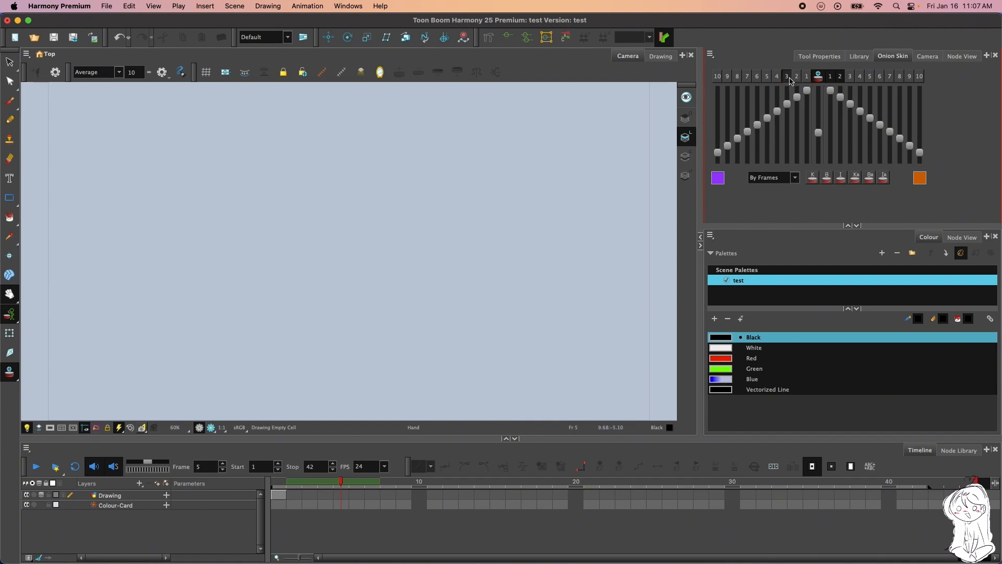
left_click(787, 77)
left_click(796, 77)
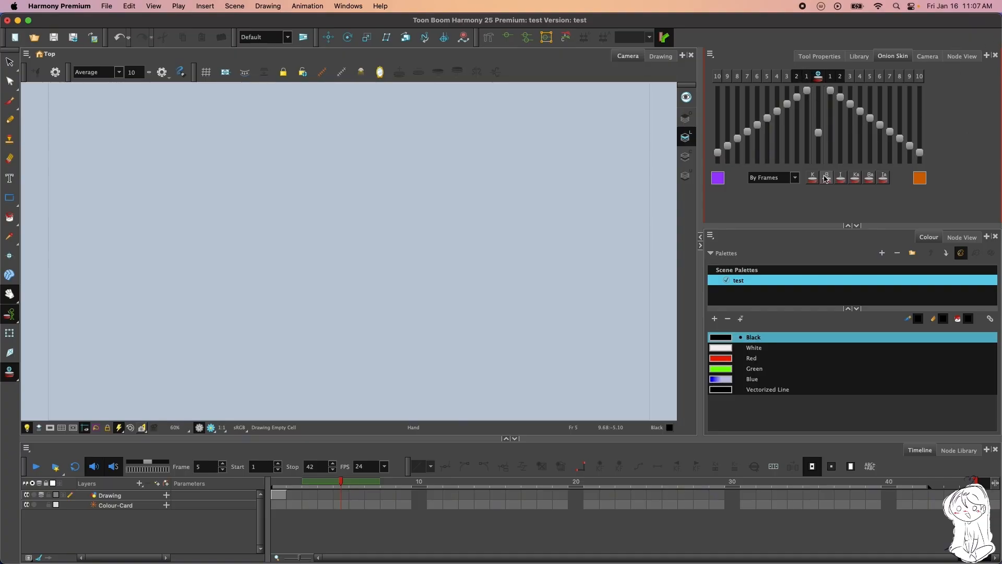
Set the onion skin to work By Drawings and look through the list of views that can be added
left_click(793, 179)
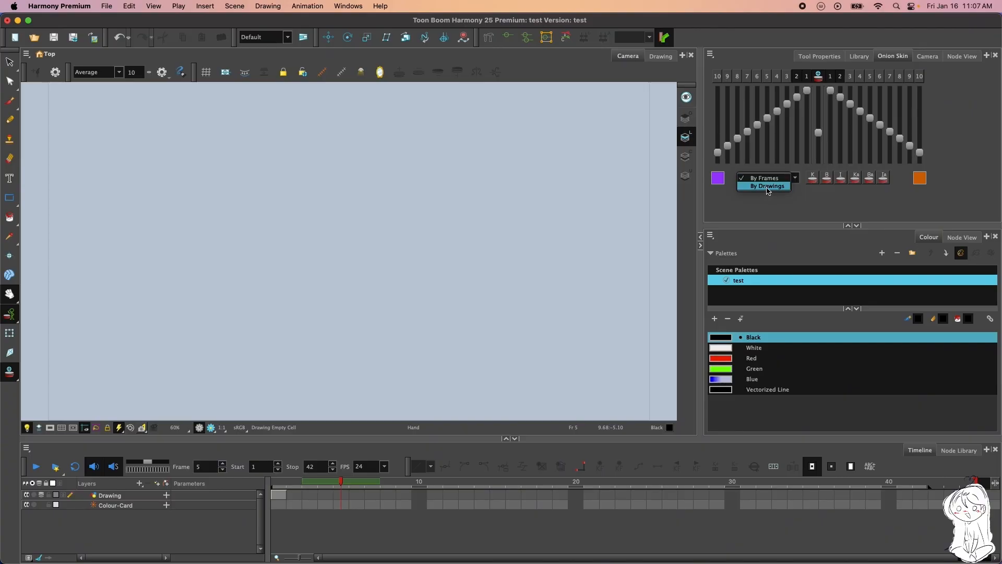
left_click(767, 186)
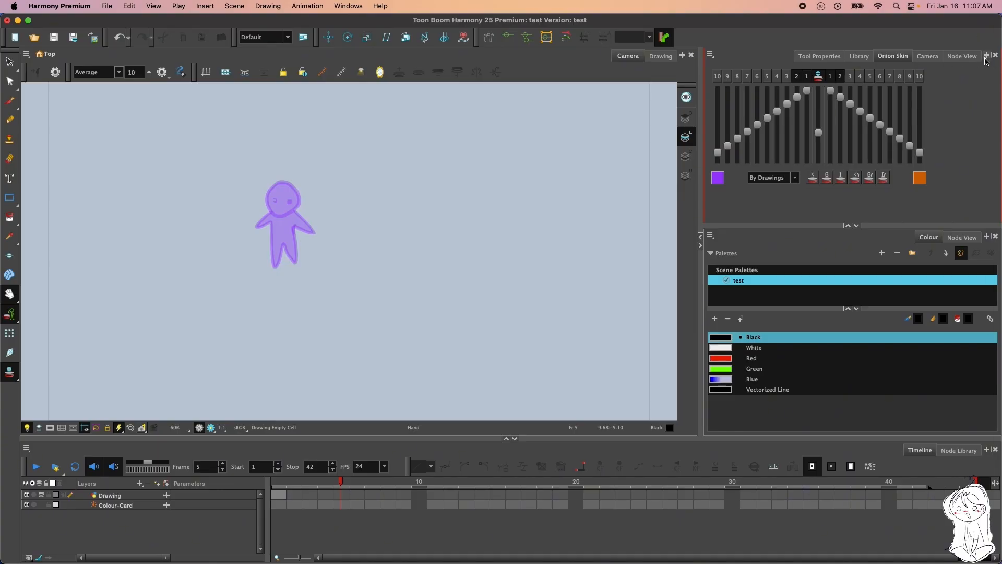
left_click(986, 55)
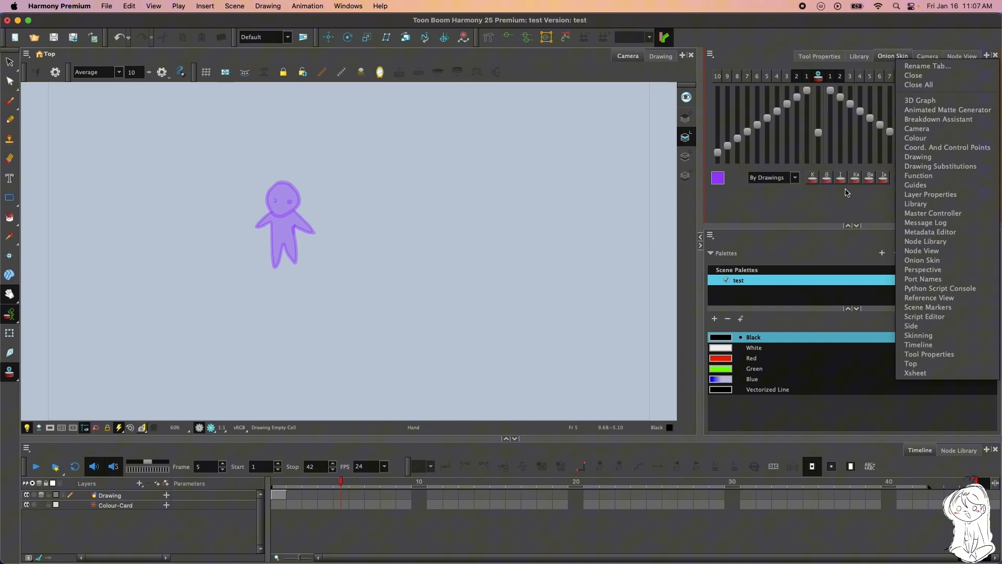
left_click(839, 201)
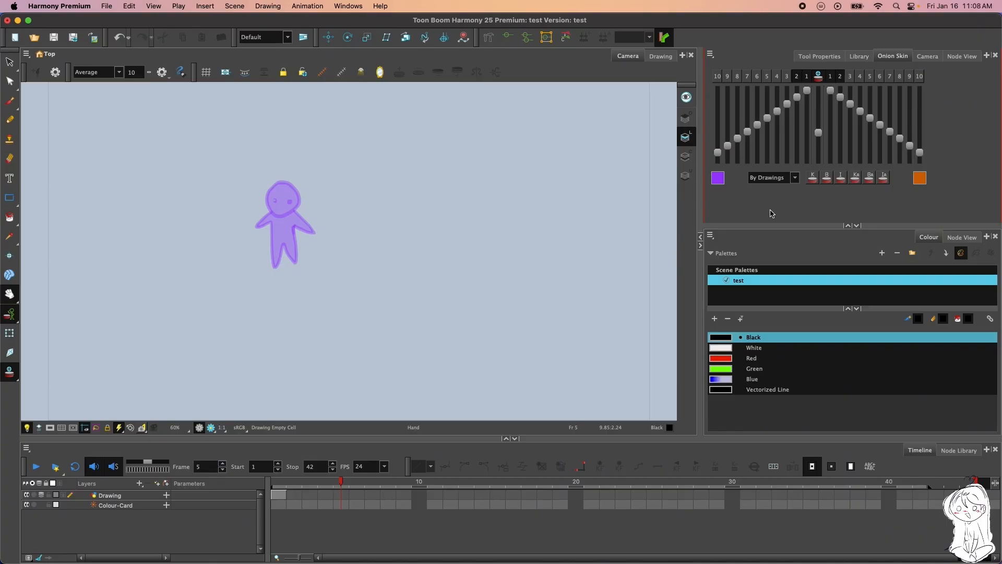
Fine-tune the onion skin opacity sliders for the current drawing and the first previous drawing
mouse_move(820, 136)
left_mouse_down()
mouse_move(820, 99)
mouse_move(820, 144)
mouse_move(819, 128)
left_mouse_up()
mouse_move(806, 94)
left_mouse_down()
mouse_move(807, 139)
mouse_move(803, 91)
left_mouse_up()
mouse_move(821, 134)
left_mouse_down()
mouse_move(818, 95)
mouse_move(817, 136)
left_mouse_up()
Set the animate mode to Animate Current Frame and toggle the onion skin off and on
left_click(10, 314)
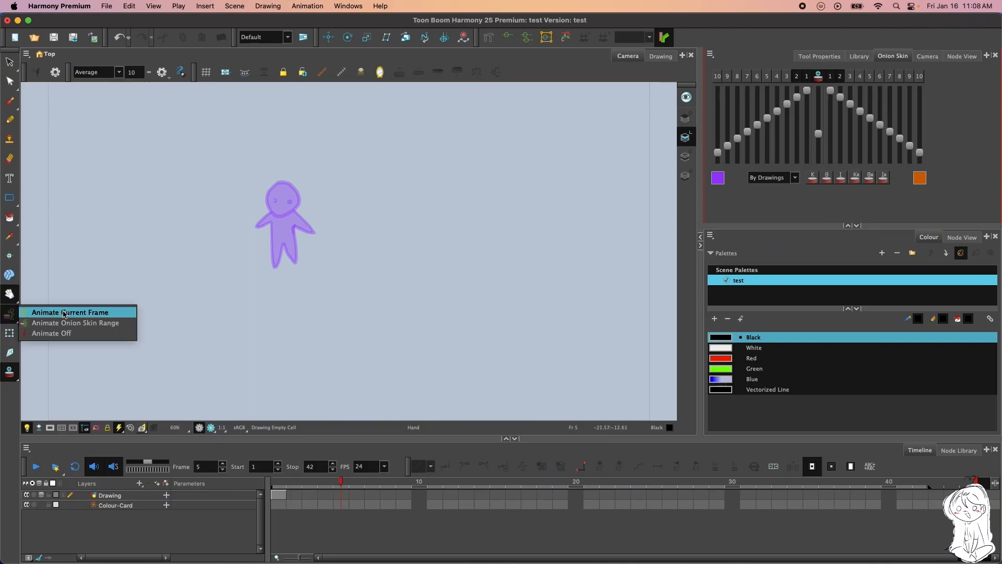
left_click(64, 313)
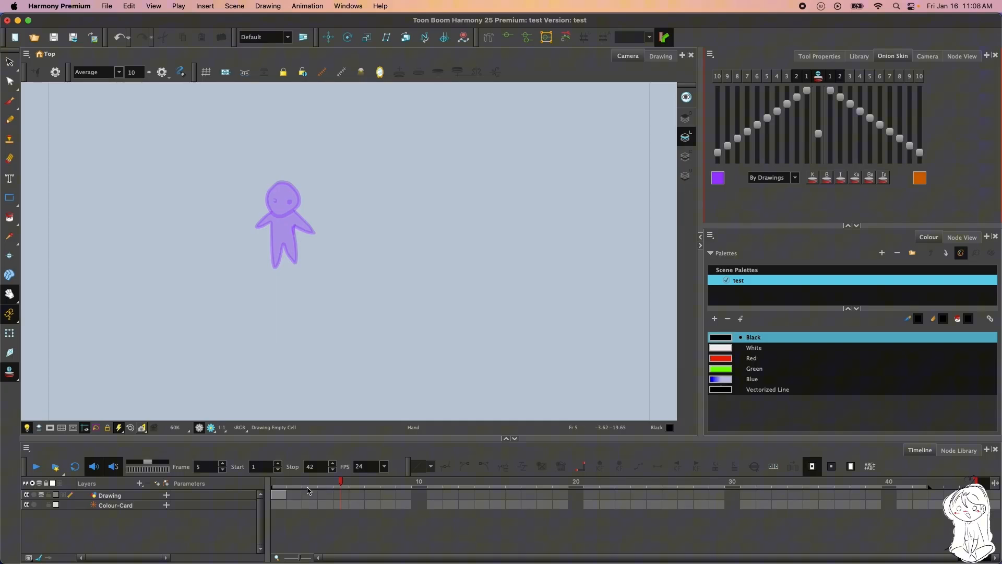
left_click(10, 371)
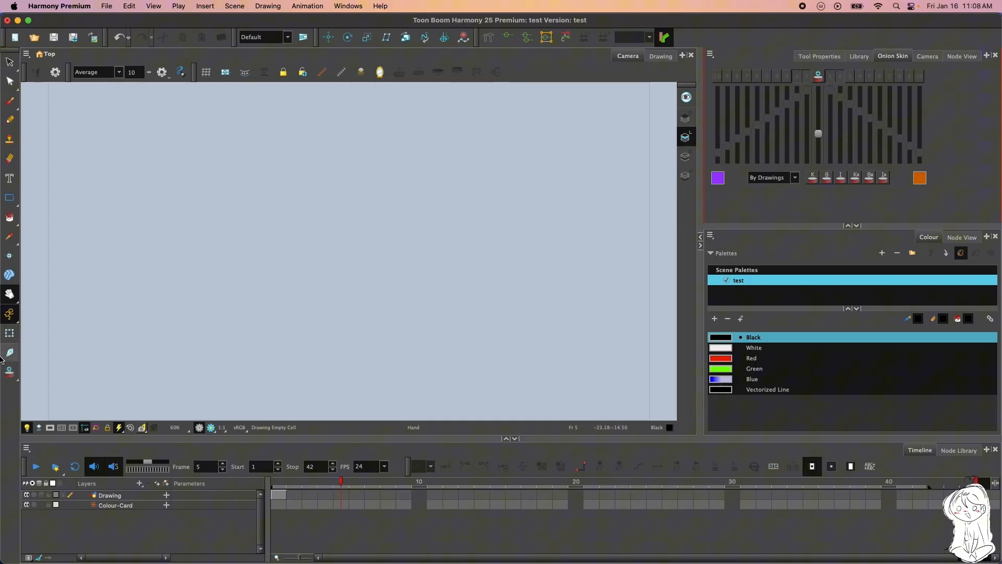
left_click(10, 372)
Switch the animate mode to Animate Off and back to Animate Current Frame
left_click(10, 314)
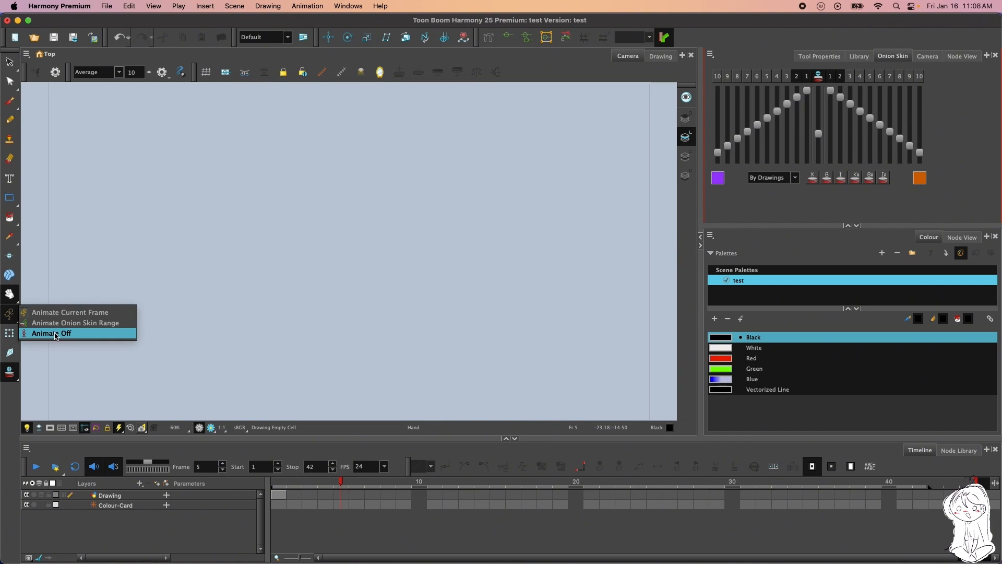
left_click(50, 333)
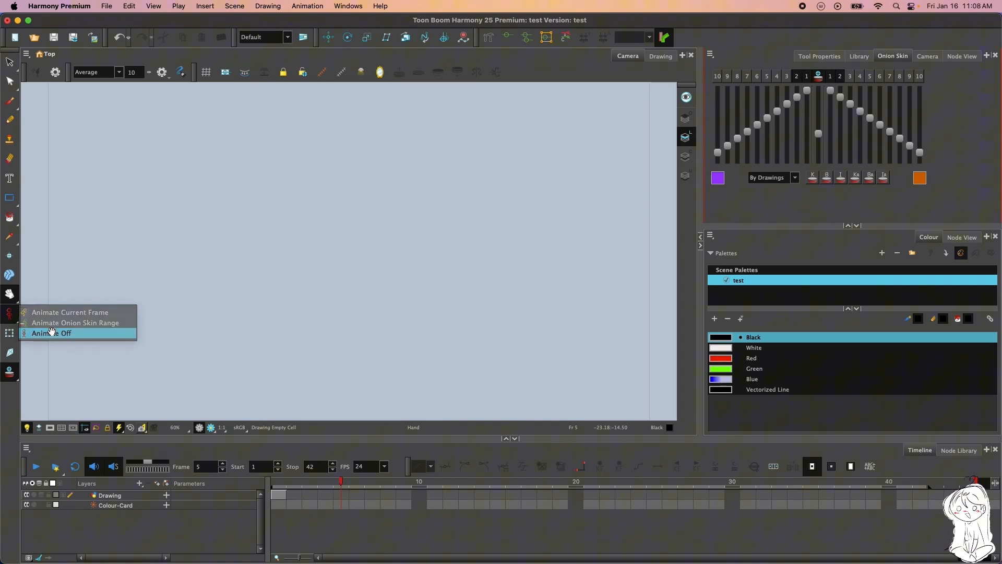
left_click(10, 315)
left_click(30, 314)
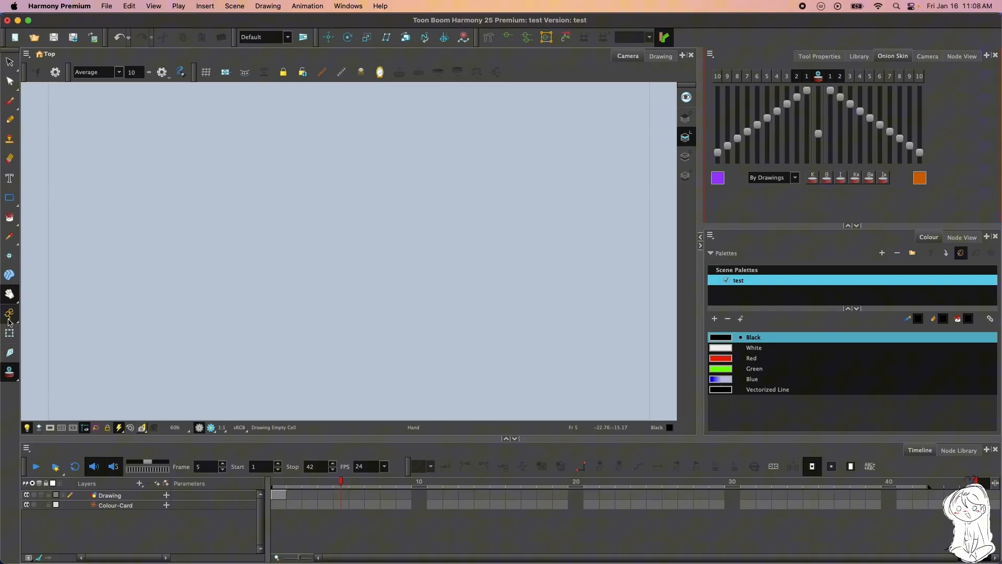
left_click(8, 317)
Select the character at frame 1 with the Transform tool, try moving it to the right and undo the move
left_click(9, 333)
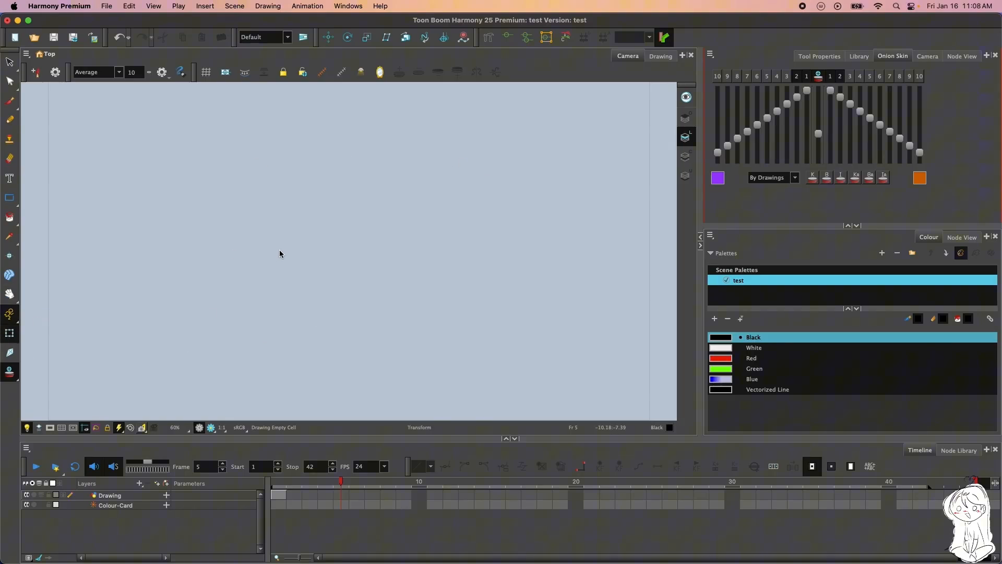
left_click(284, 493)
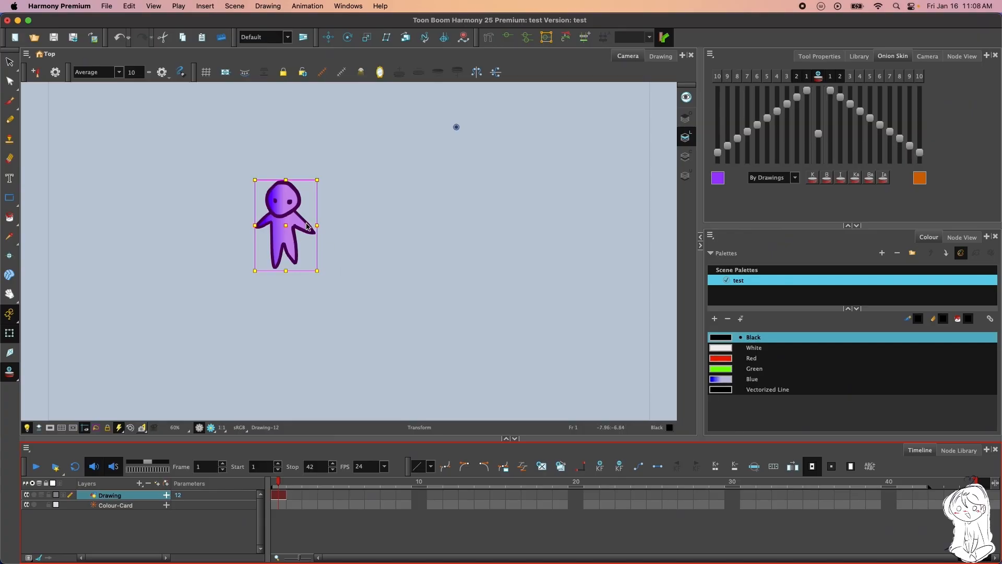
left_click_drag(303, 220, 388, 226)
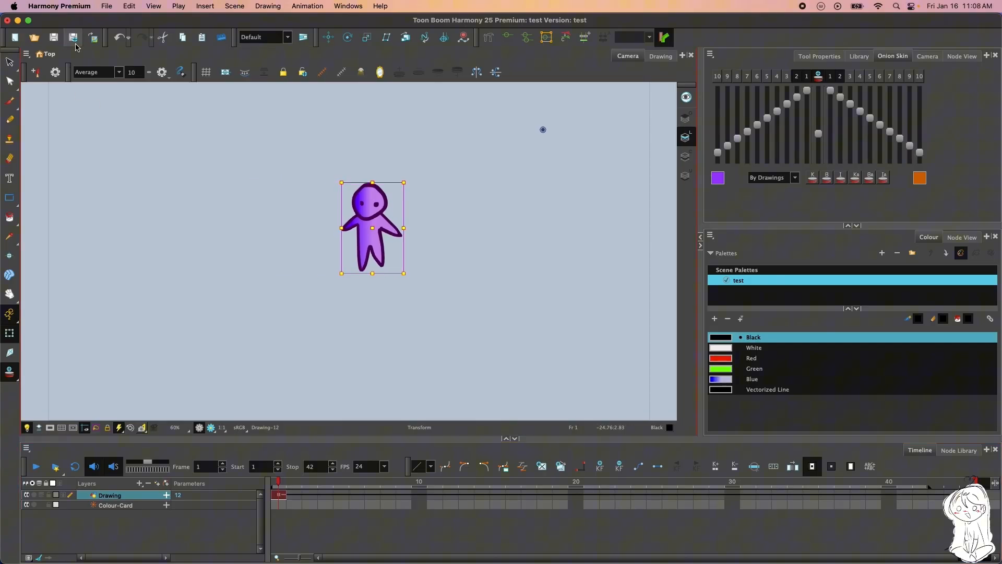
left_click(119, 41)
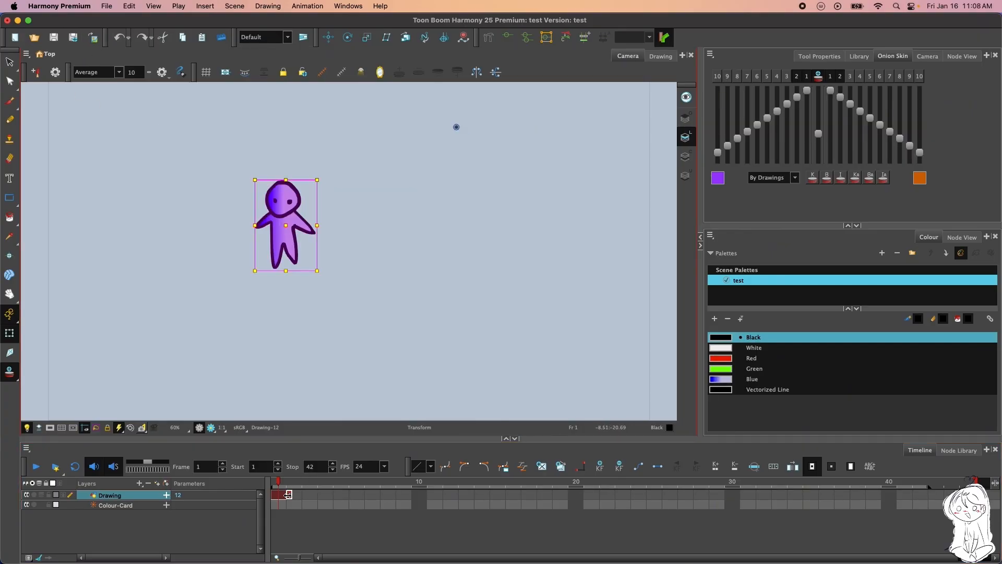
Extend the exposure of the Drawing layer's frame 1 drawing to the end of the scene at frame 45
mouse_move(285, 494)
left_mouse_down()
mouse_move(960, 495)
mouse_move(997, 479)
left_mouse_up()
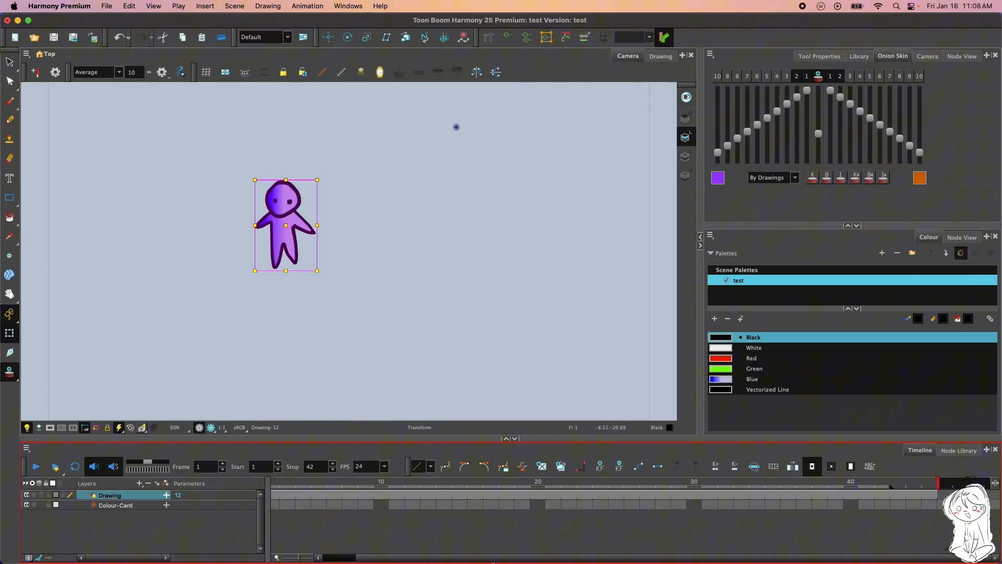
left_click(929, 494)
left_click(915, 489)
key("period")
left_click_drag(309, 560, 303, 559)
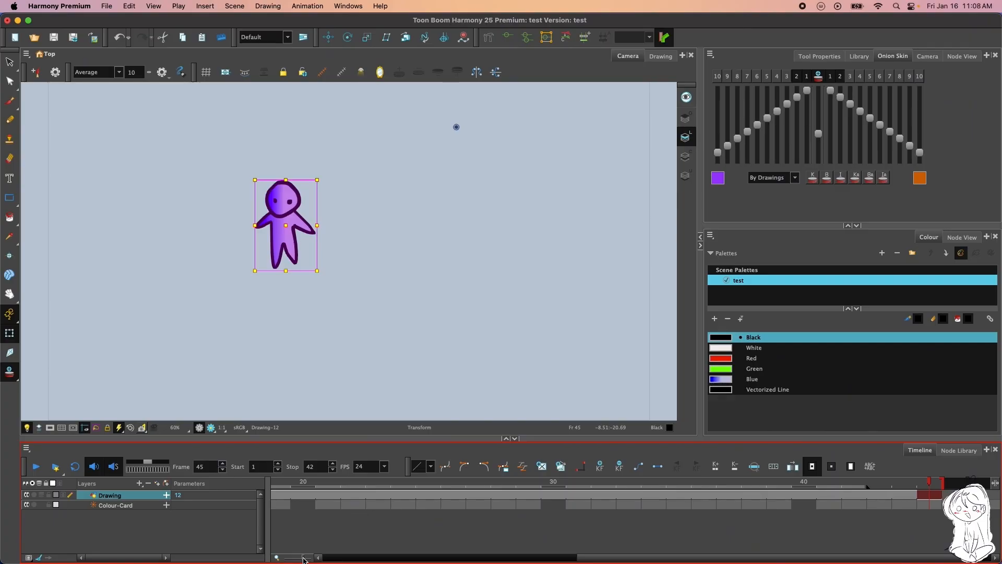
Set the playback stop frame to 45
left_click(889, 492)
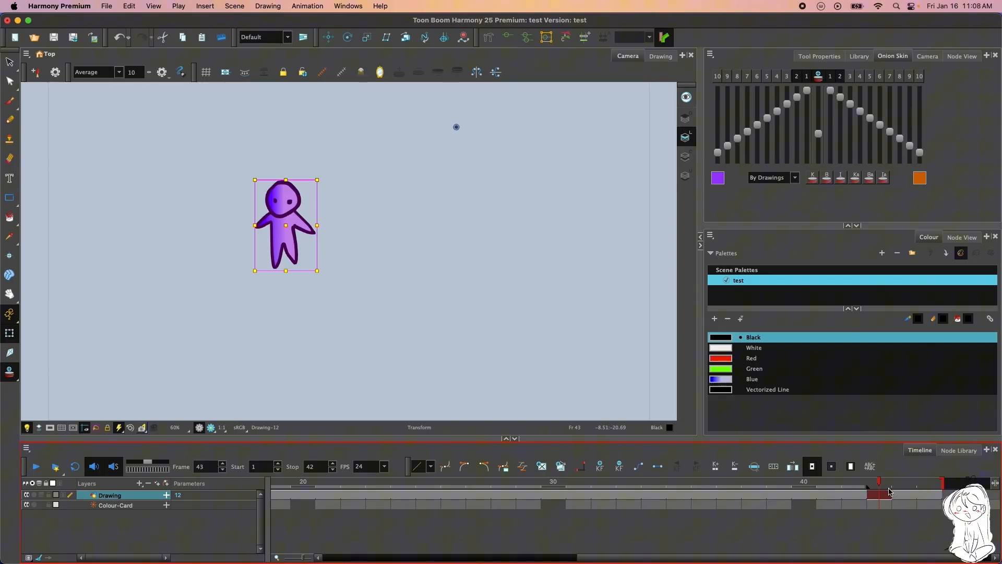
mouse_move(877, 488)
left_mouse_down()
mouse_move(861, 490)
mouse_move(925, 486)
mouse_move(865, 490)
mouse_move(873, 491)
left_mouse_up()
left_click(333, 464)
left_click(333, 463)
left_click(333, 463)
scroll(351, 369, "down", 2)
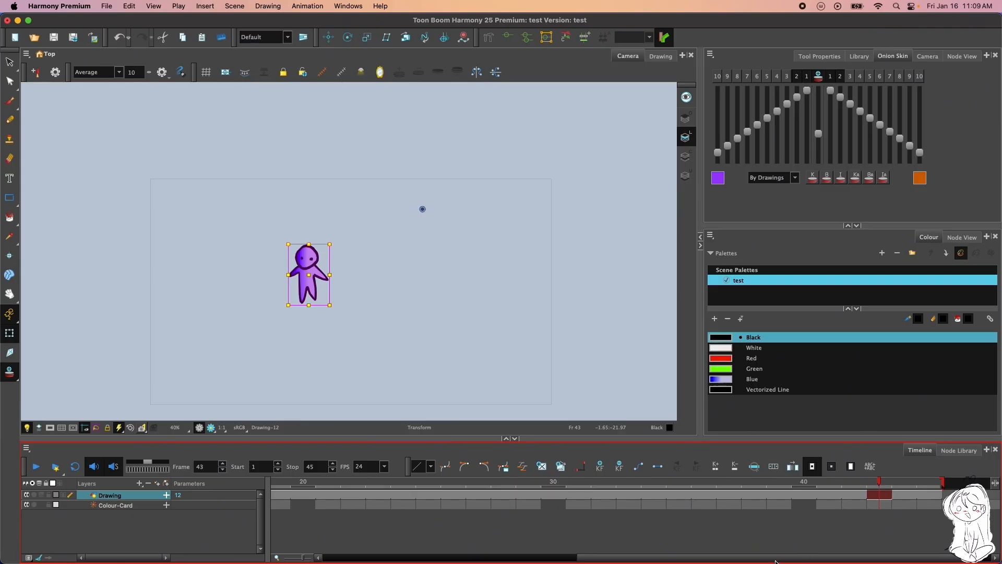
Insert a keyframe at frame 1 of the Drawing layer
left_click_drag(776, 559, 521, 559)
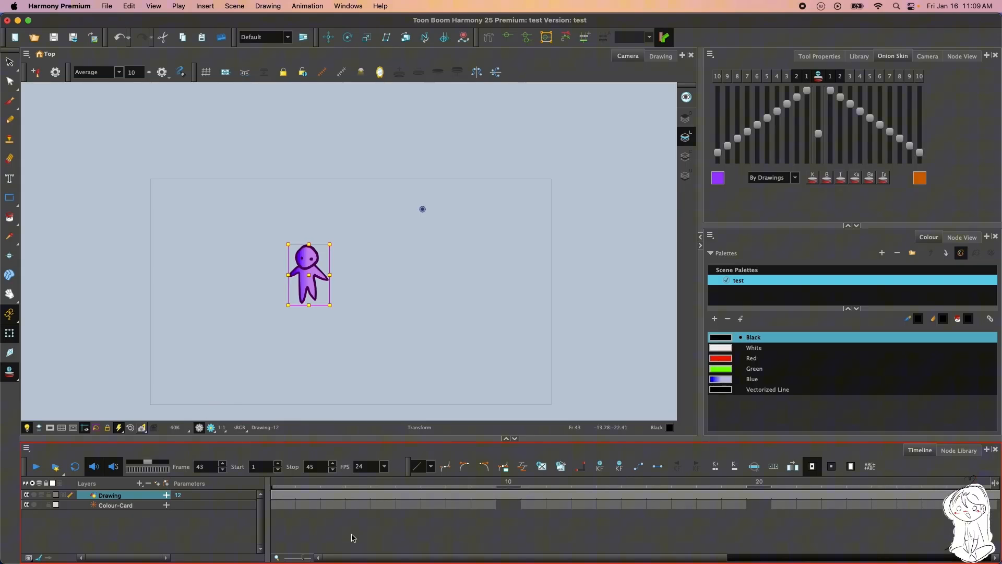
left_click(278, 499)
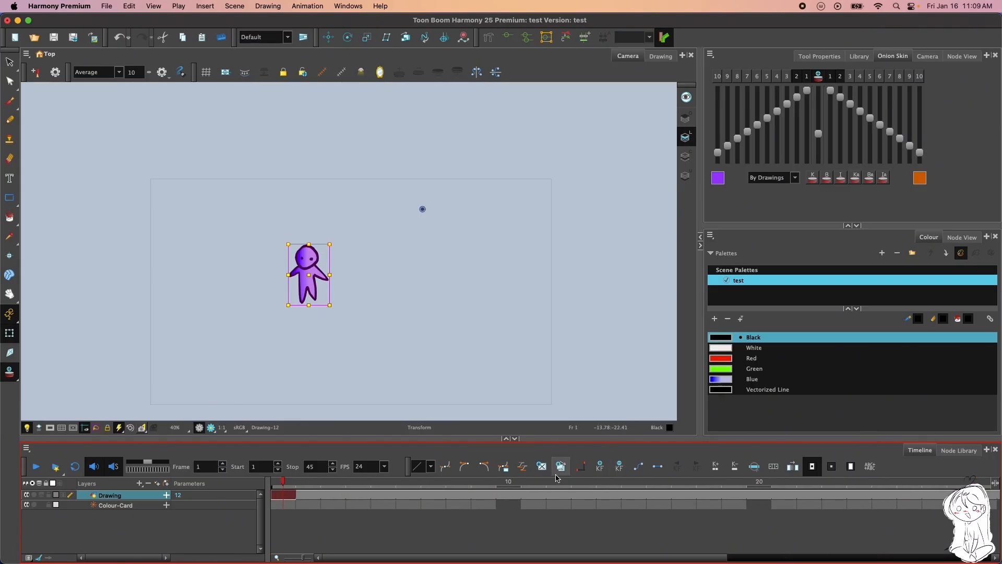
left_click(600, 466)
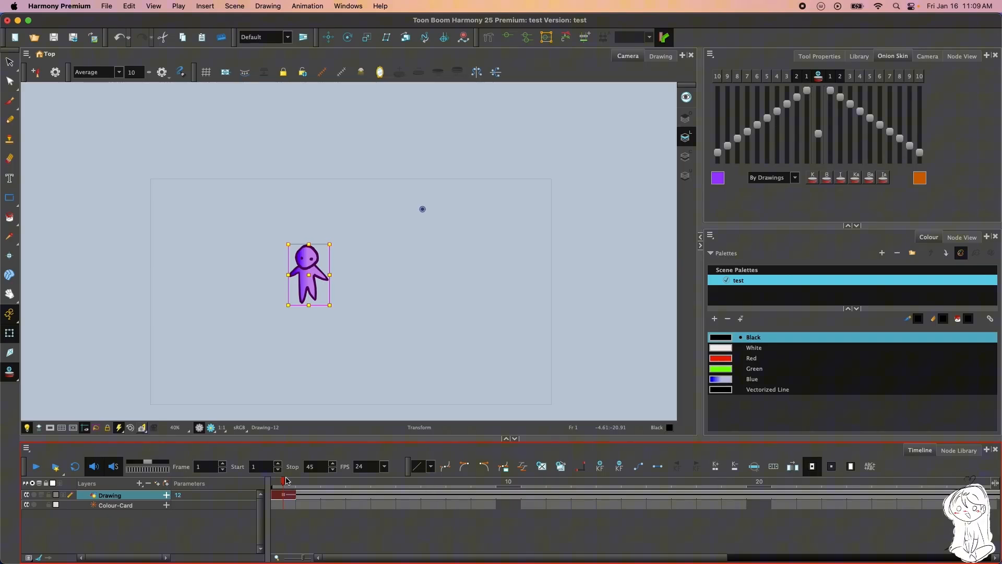
Add a keyframe at frame 20 and move the character horizontally toward the right side of the camera frame
left_click_drag(286, 480, 634, 481)
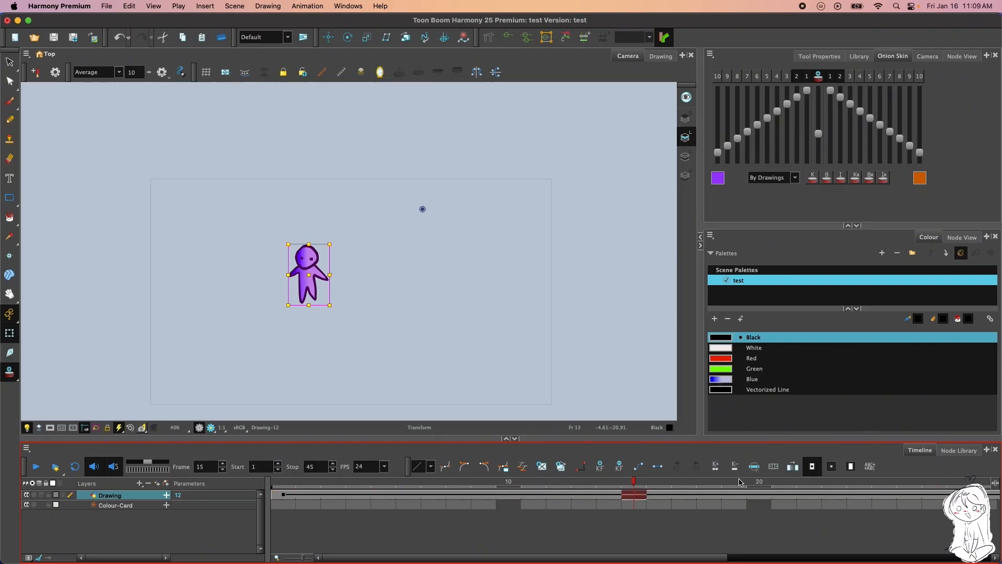
mouse_move(741, 482)
left_mouse_down()
mouse_move(584, 481)
mouse_move(759, 481)
left_mouse_up()
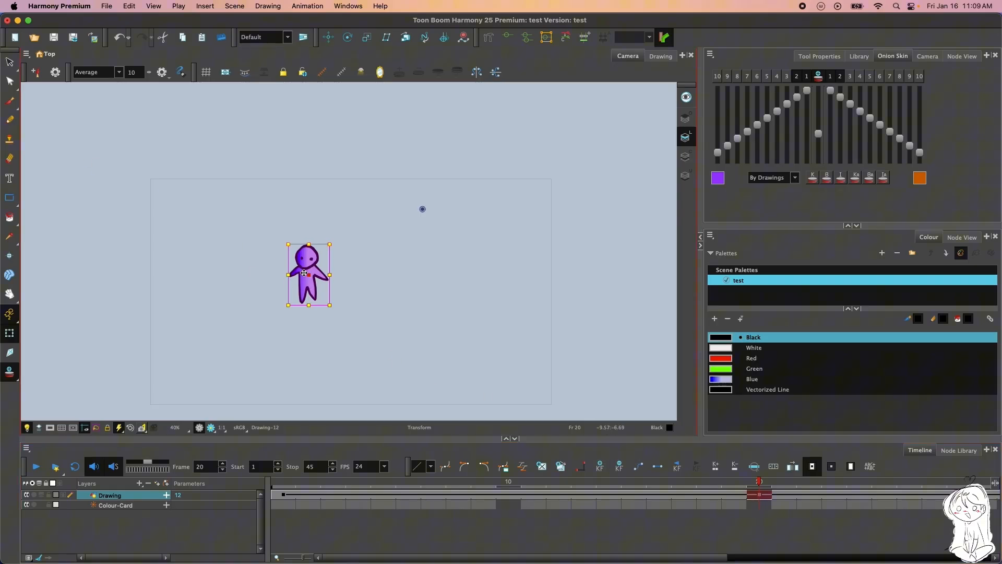
left_click_drag(302, 276, 443, 273)
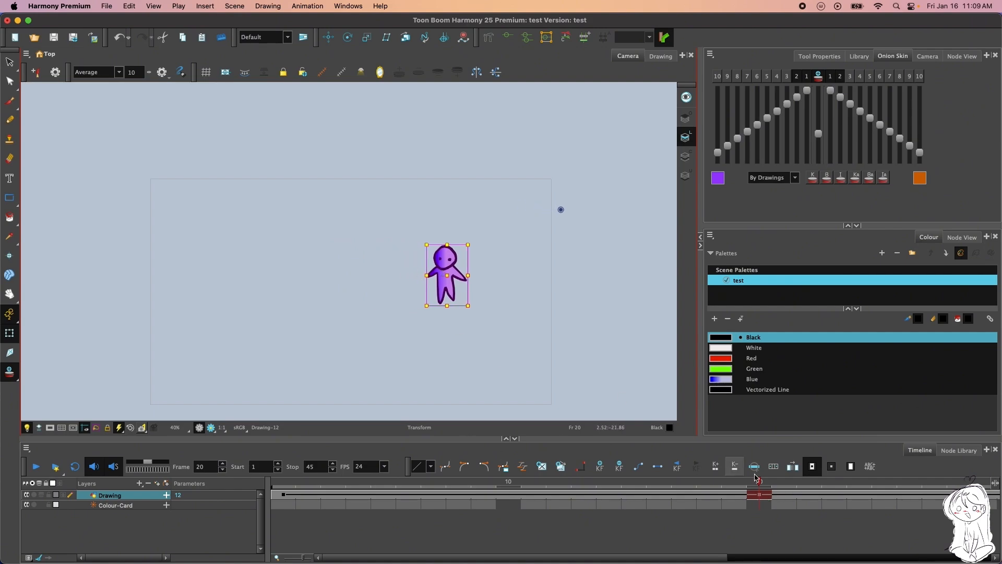
Return to frame 1 and mask the area outside the camera frame
left_click_drag(759, 481, 70, 455)
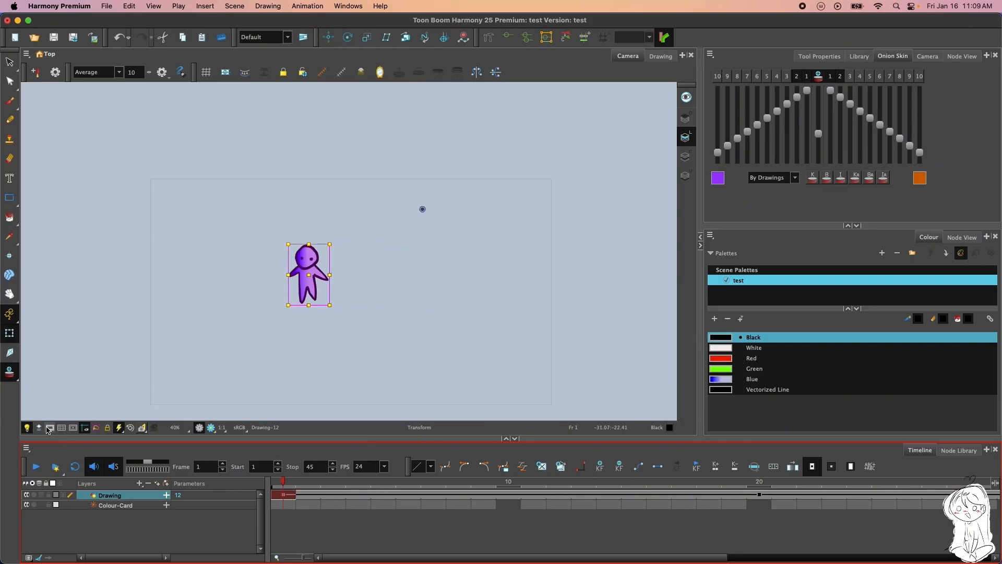
left_click(50, 428)
scroll(366, 298, "up", 3)
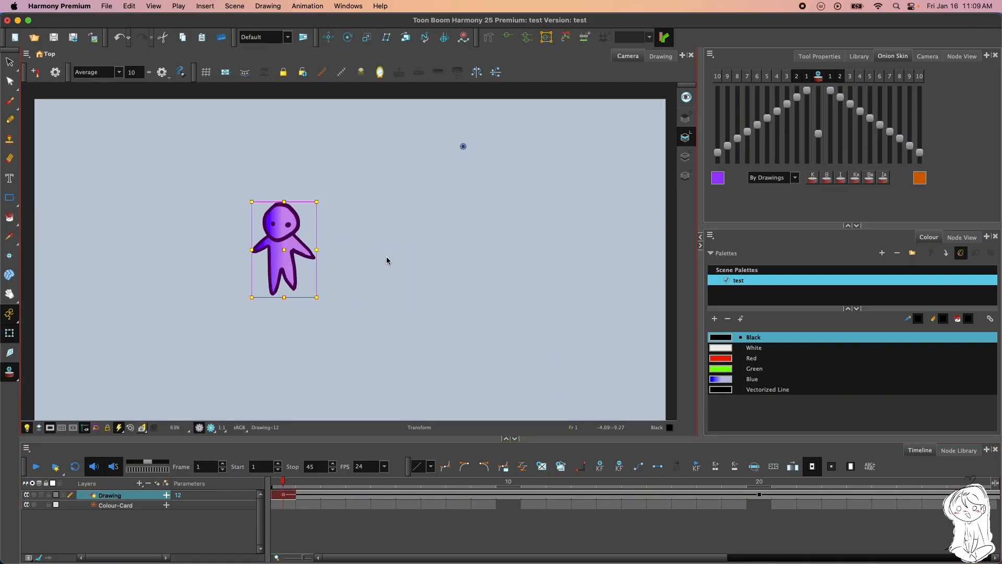
Move the drawing's pivot close to the character's right side with the Drawing Pivot tool and play back the animation
left_click(10, 255)
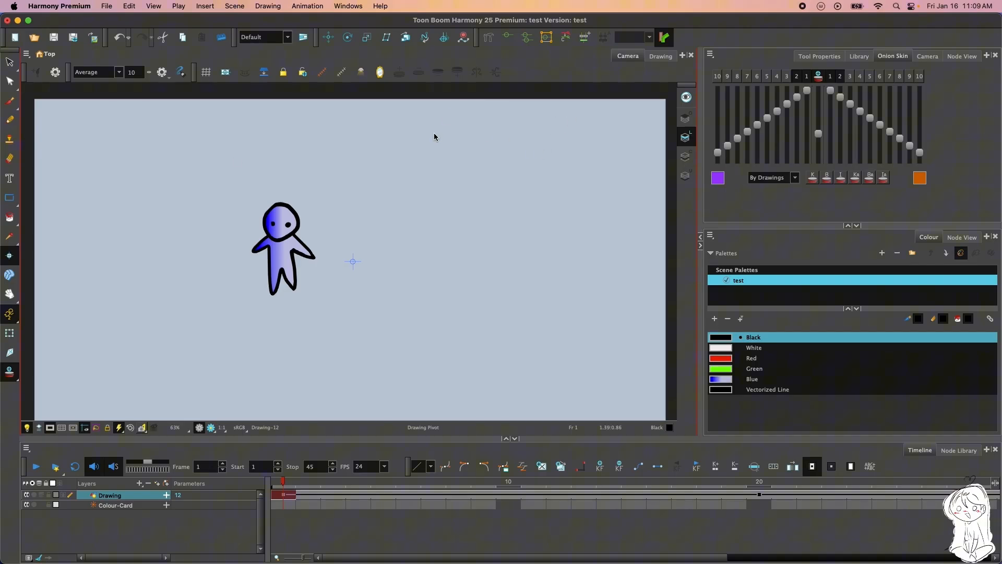
left_click(10, 333)
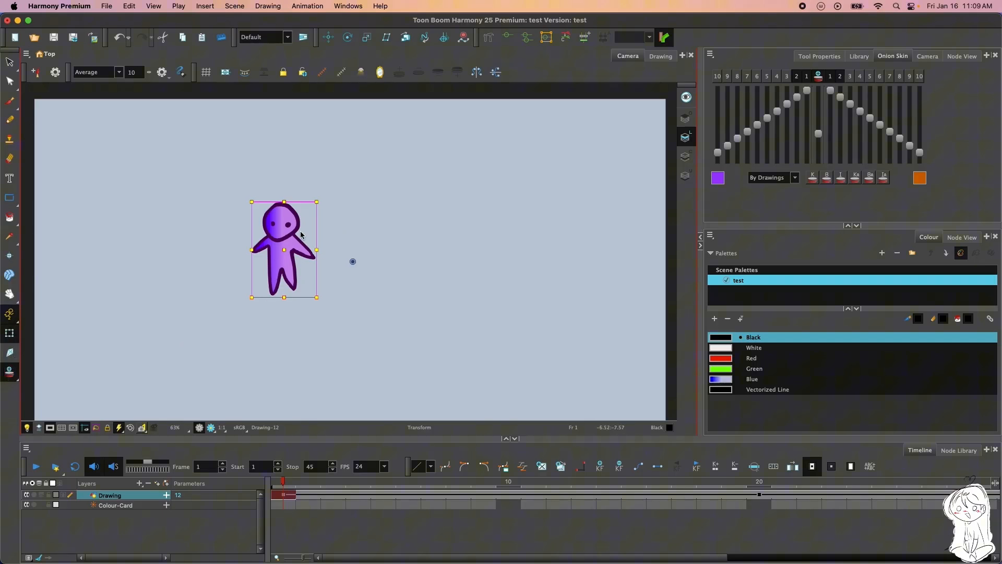
left_click(35, 466)
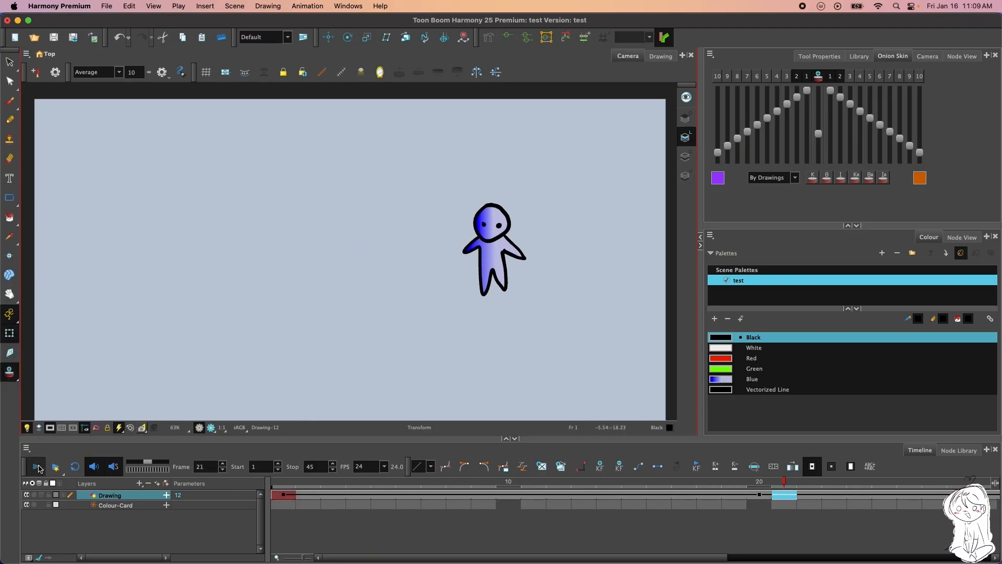
Add a keyframe at frame 22 of the Drawing layer and squash the character's height slightly there
left_click(759, 494)
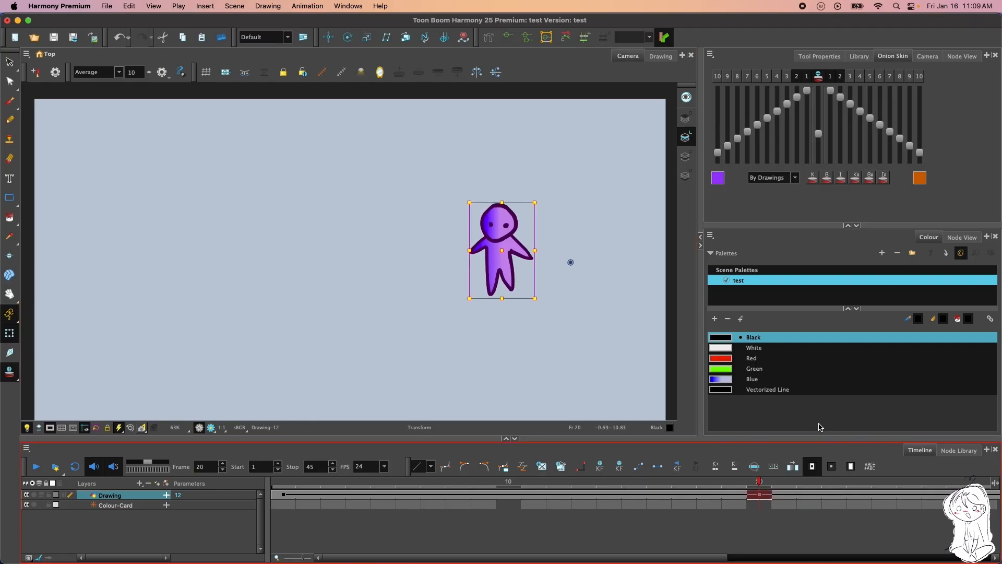
left_click(809, 495)
left_click(599, 469)
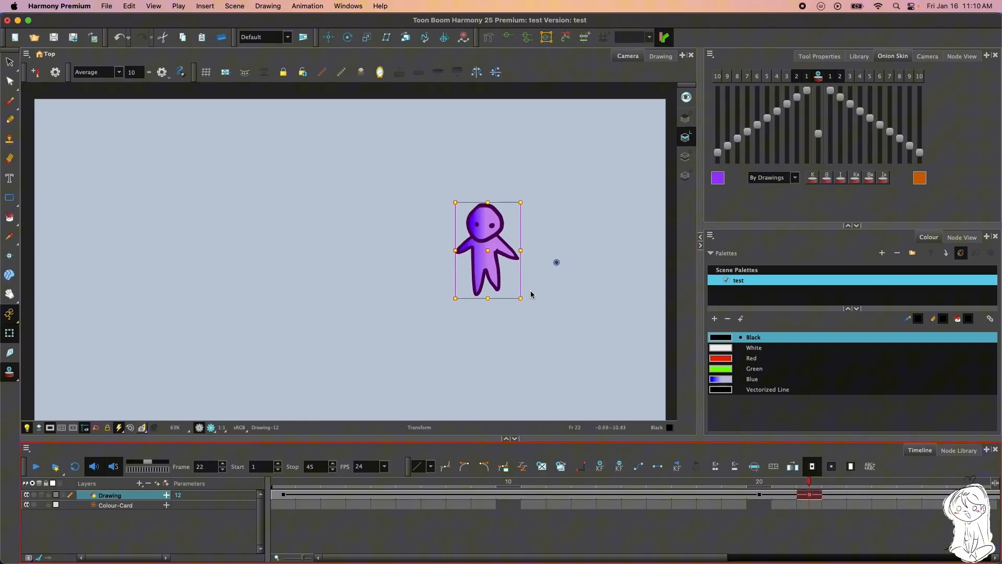
left_click(784, 496)
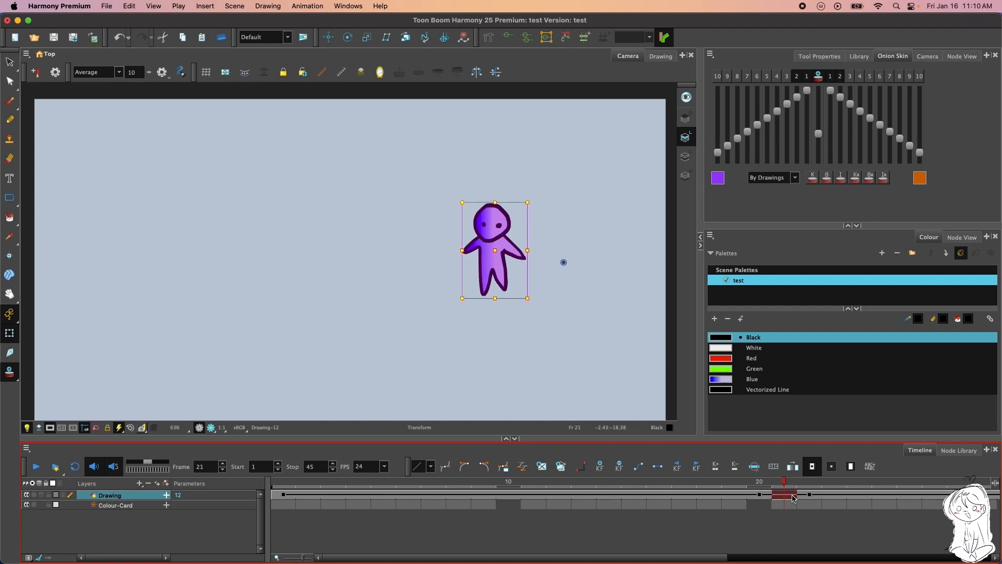
left_click(814, 499)
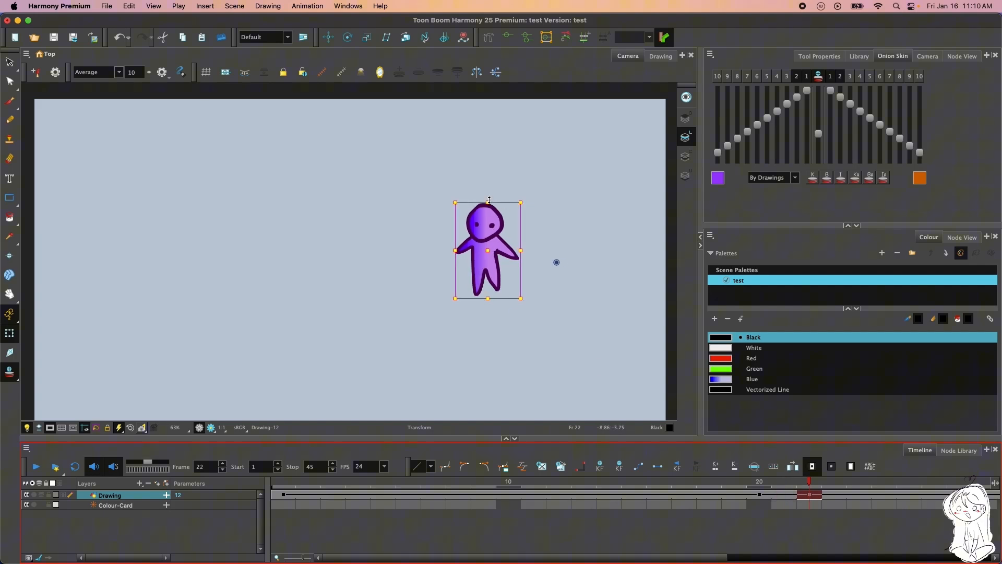
left_click_drag(488, 203, 488, 206)
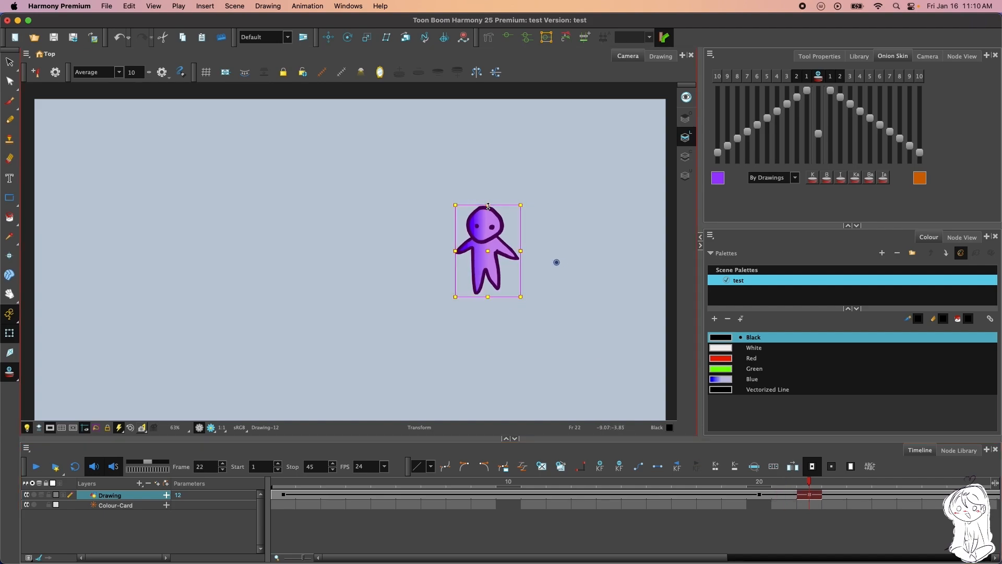
Play the animation from frame 1 to check the movement with the squash
left_click_drag(847, 479, 282, 480)
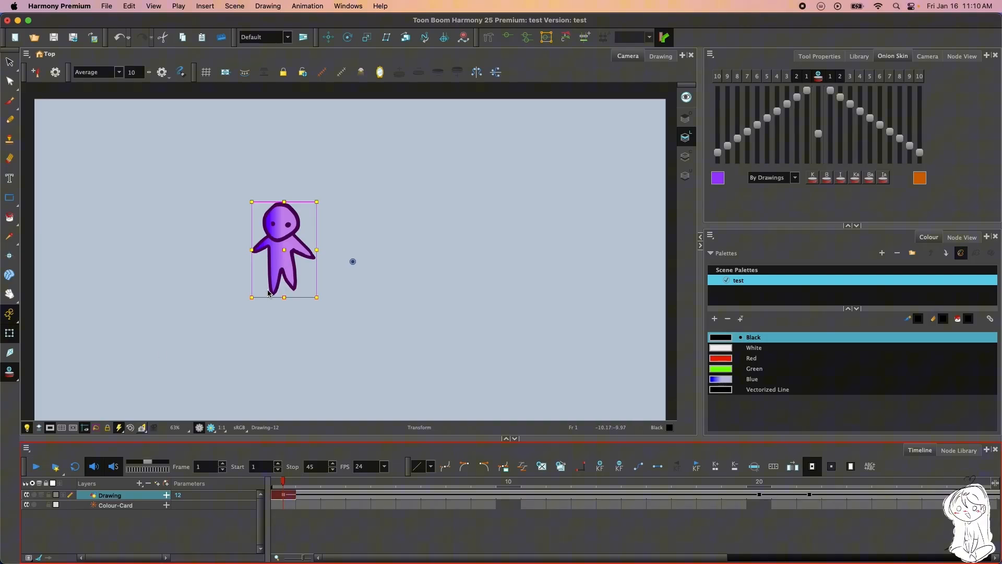
left_click(37, 467)
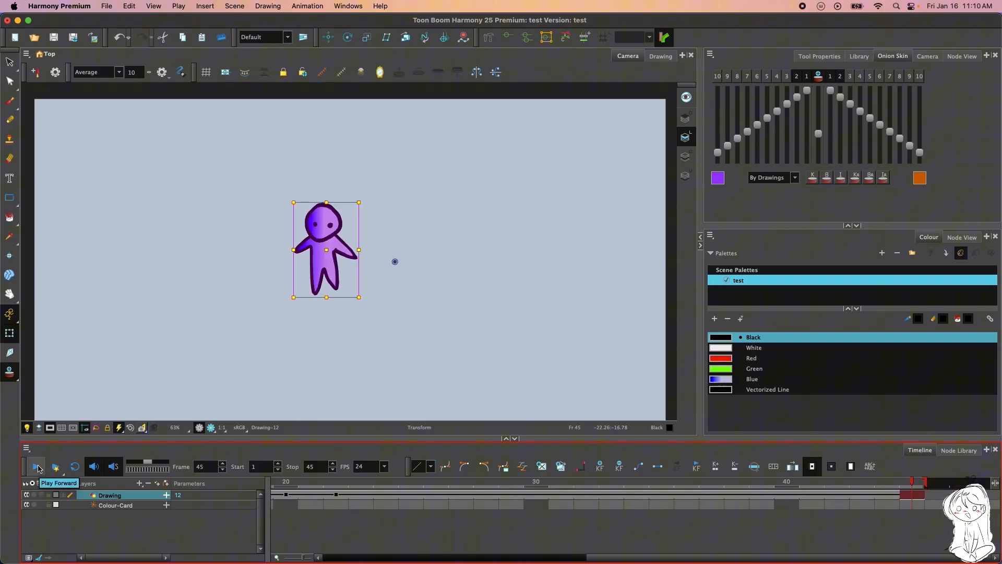
left_click(37, 466)
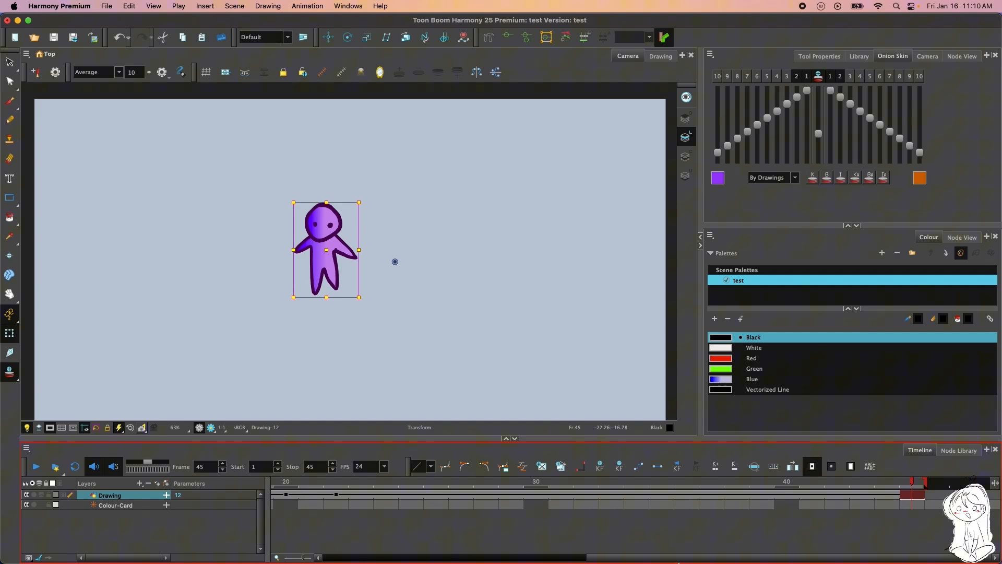
Scrub the timeline from frame 1 to the keyframe at frame 20 to examine the in-between movement
scroll(277, 517, "left", 10)
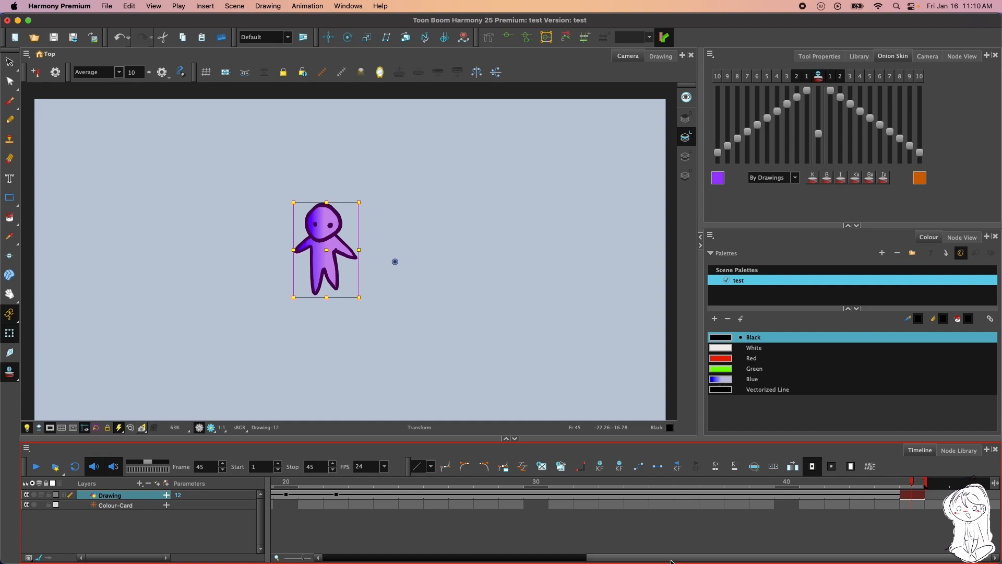
left_click(283, 495)
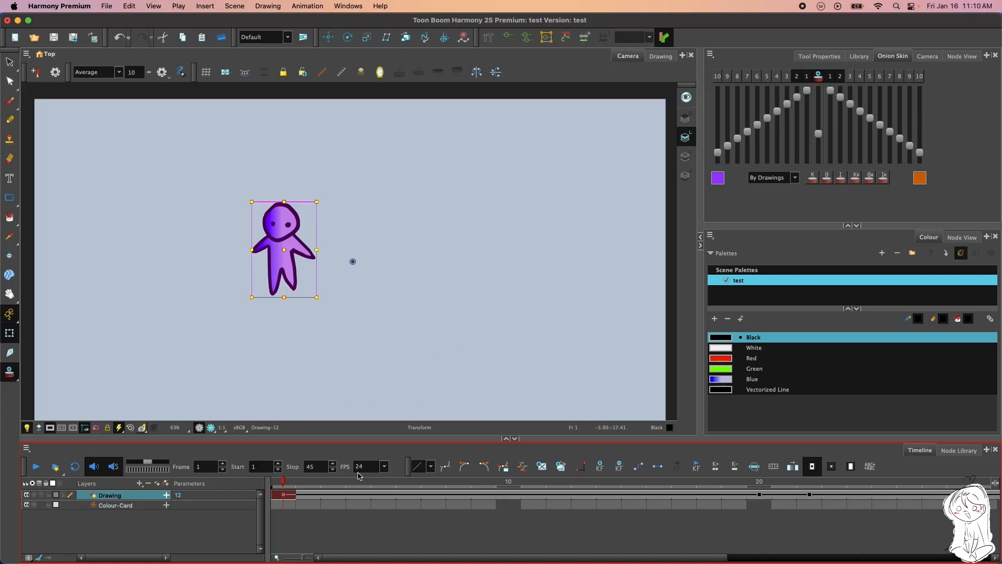
left_click_drag(283, 480, 282, 502)
left_click_drag(278, 504, 414, 493)
left_click_drag(481, 488, 747, 494)
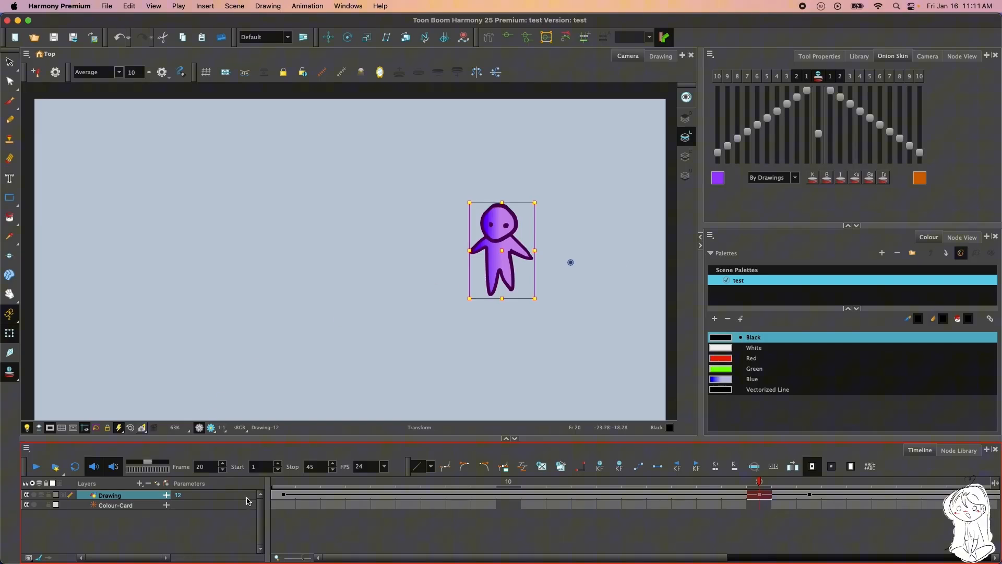
Return to frame 1 of the Drawing layer and switch to the Brush tool
left_click(293, 498)
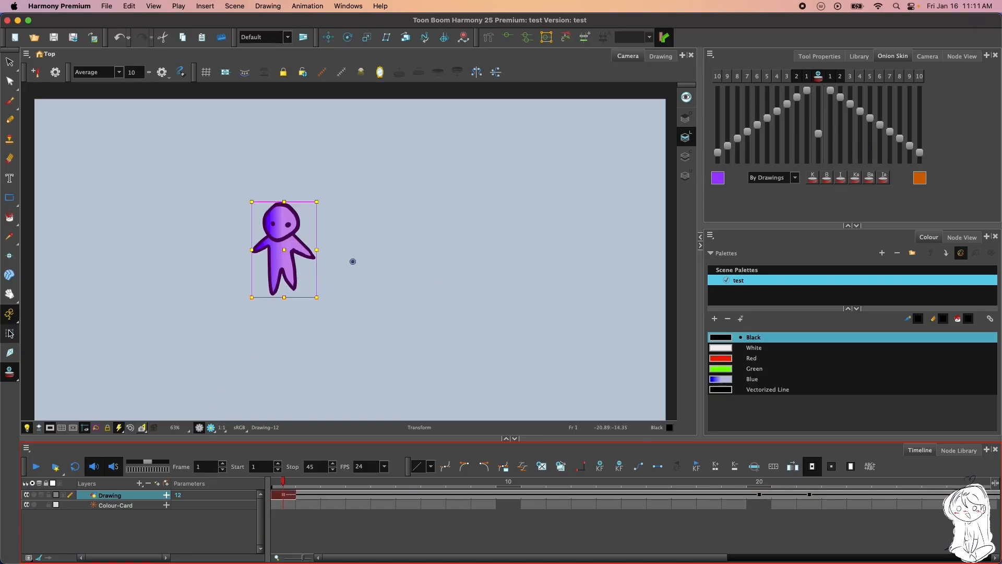
left_click(9, 373)
left_click(10, 101)
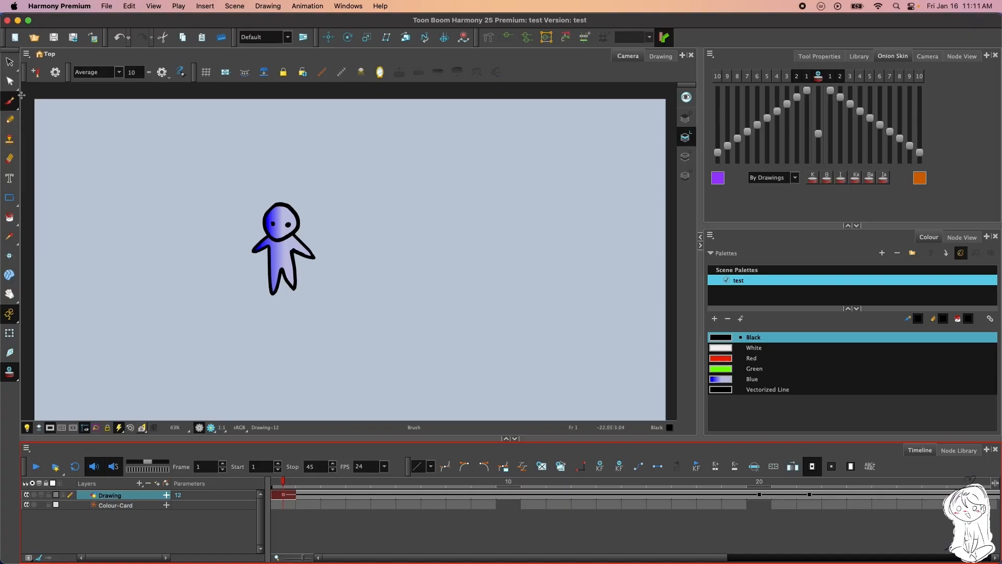
Play the animation from frame 1 to the end of the scene
scroll(330, 268, "down", 2)
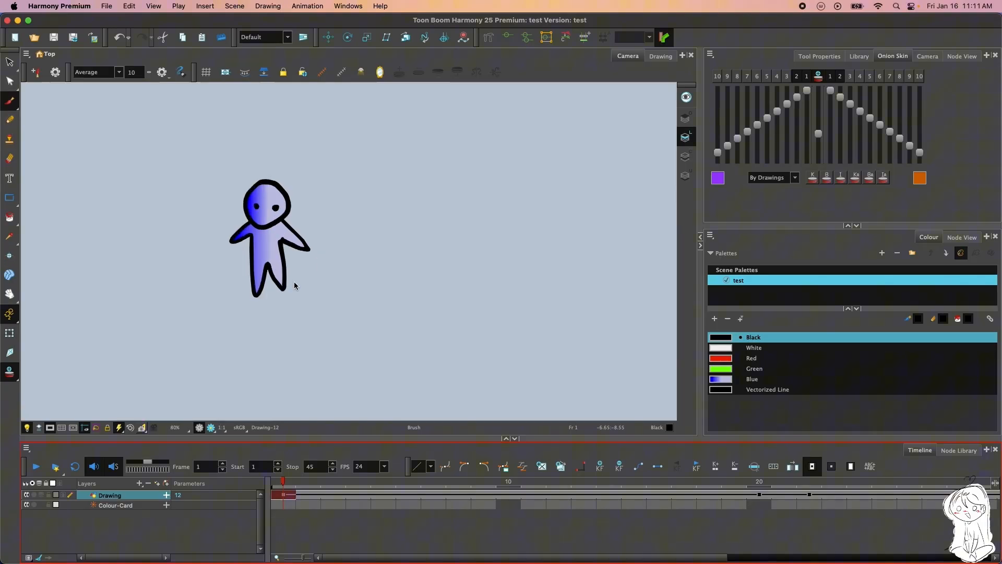
scroll(331, 268, "up", 3)
left_click(35, 467)
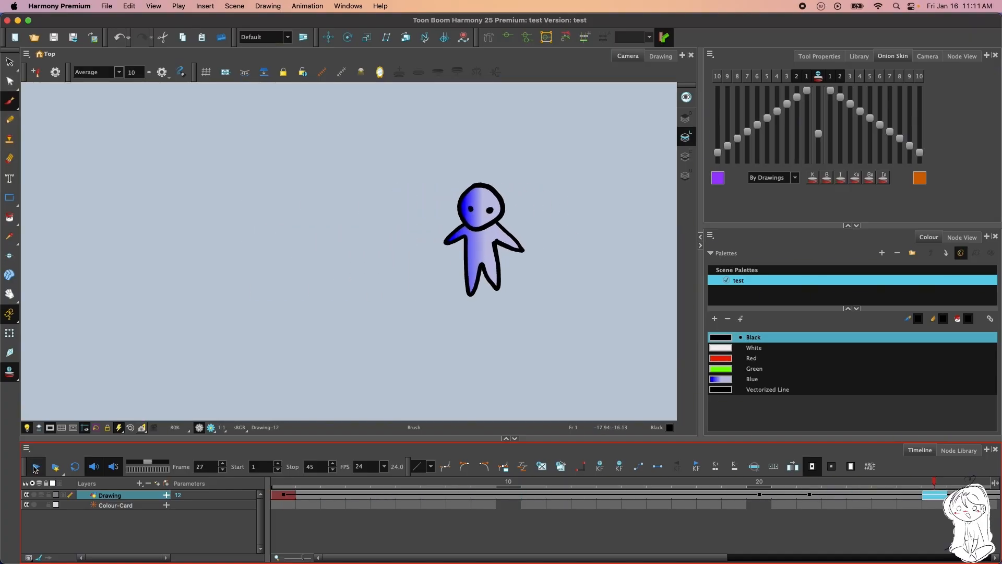
Rotate the character slightly at frame 45 with the Inverse Kinematics tool
left_click(4, 355)
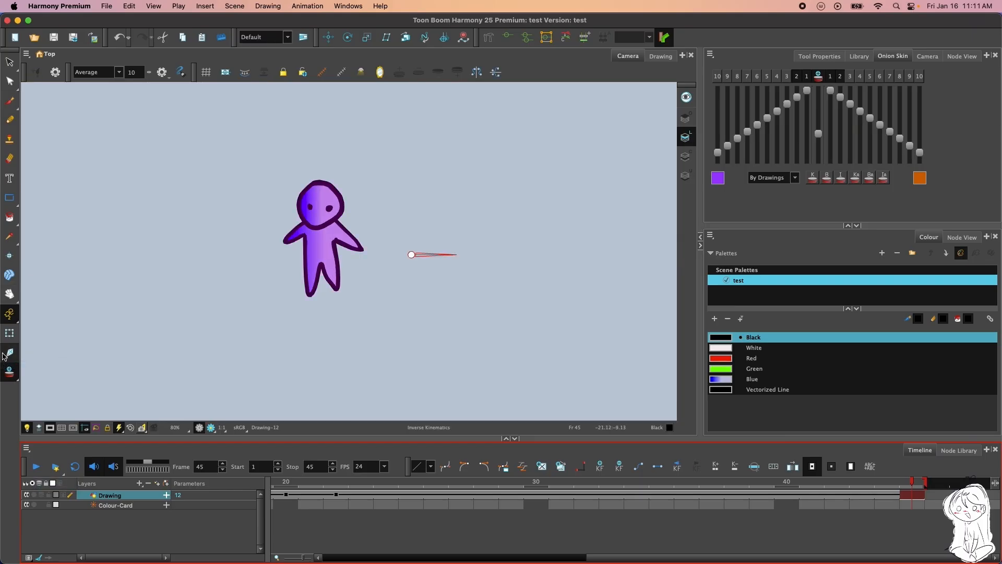
left_click_drag(431, 257, 479, 262)
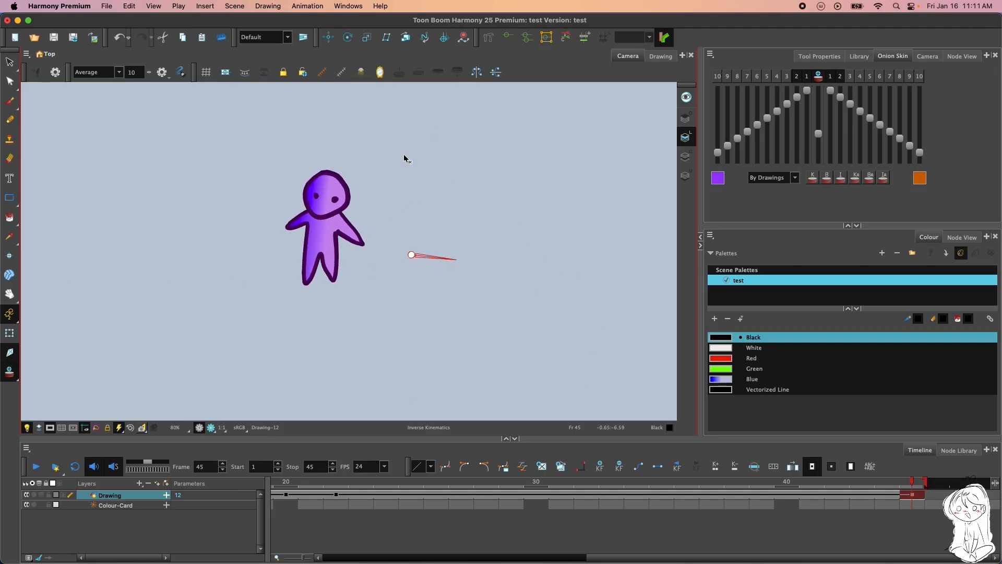
Replay the animation to check the rotation within the full camera frame, and switch back to the Brush tool
left_click(36, 466)
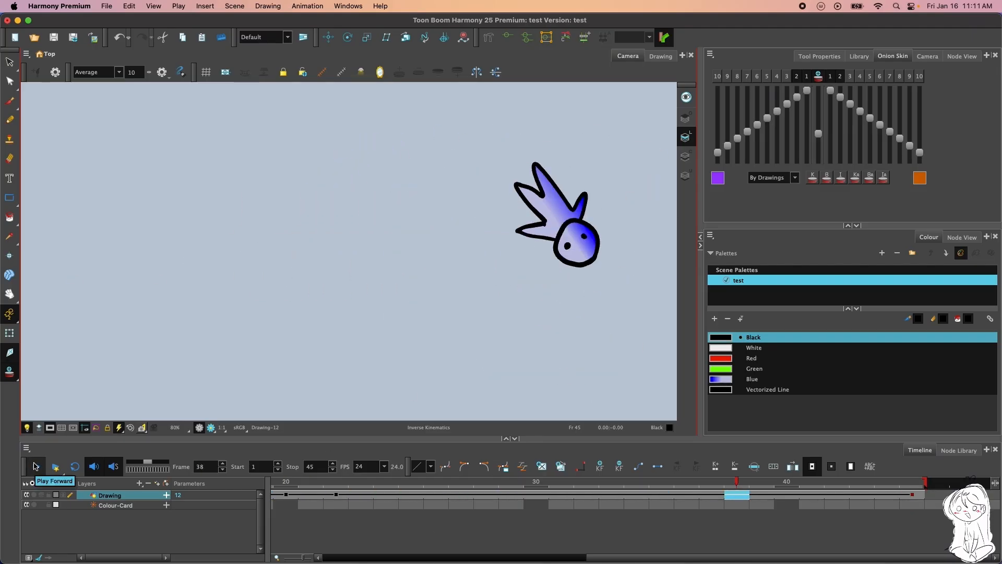
scroll(340, 288, "down", 3)
scroll(341, 290, "up", 2)
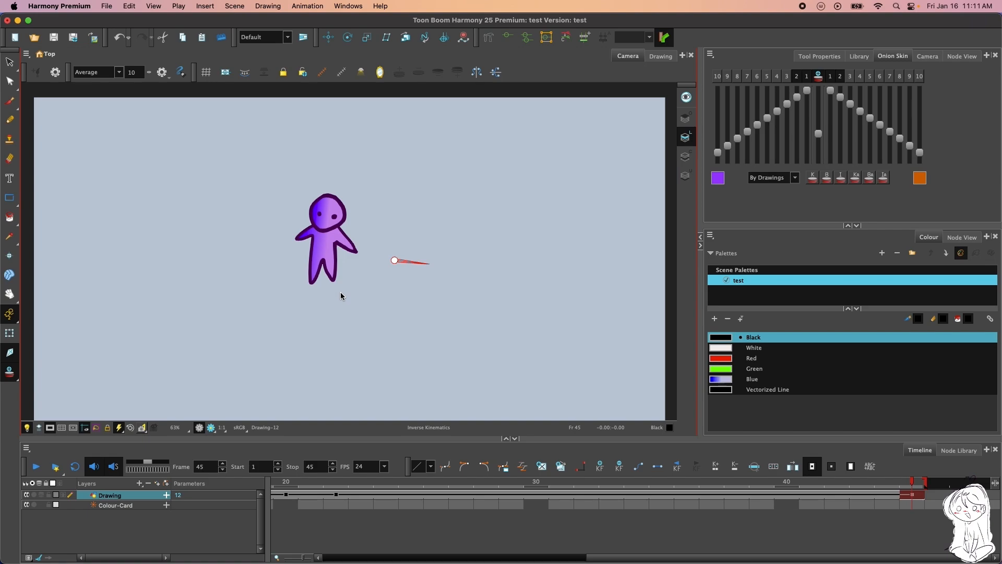
scroll(340, 293, "down", 1)
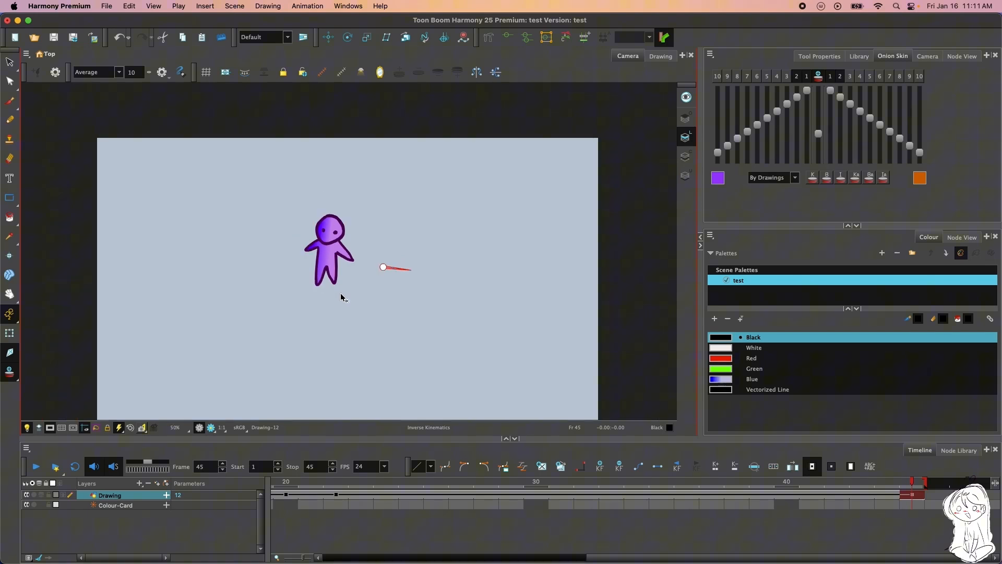
scroll(261, 326, "down", 1)
scroll(175, 374, "up", 1)
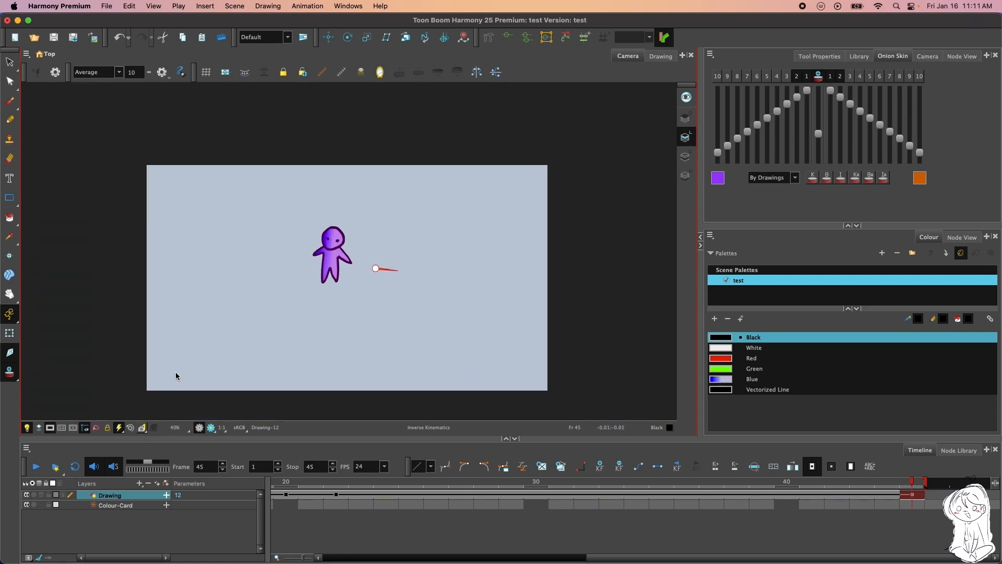
left_click(36, 467)
scroll(253, 316, "up", 1)
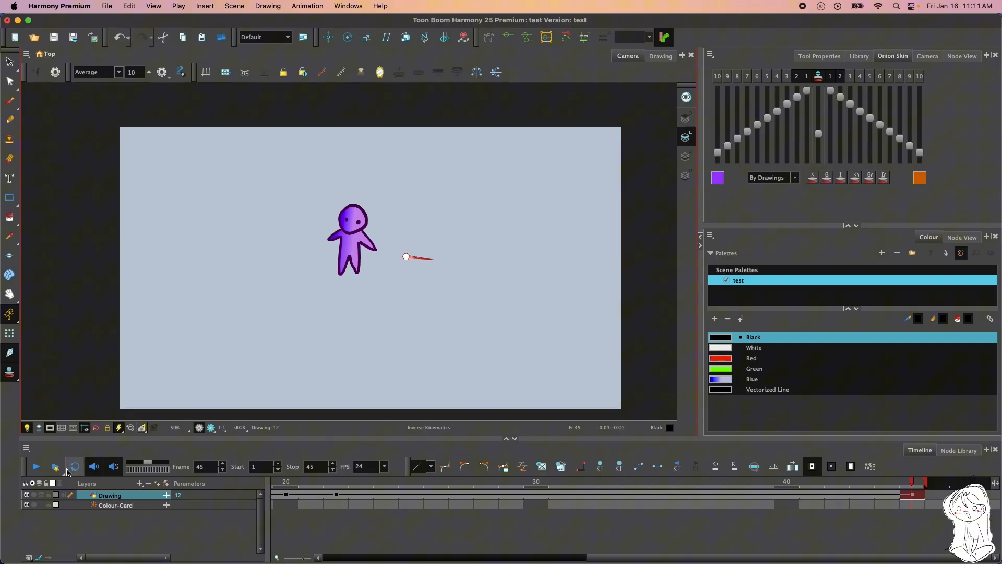
left_click(35, 466)
key("alt+b")
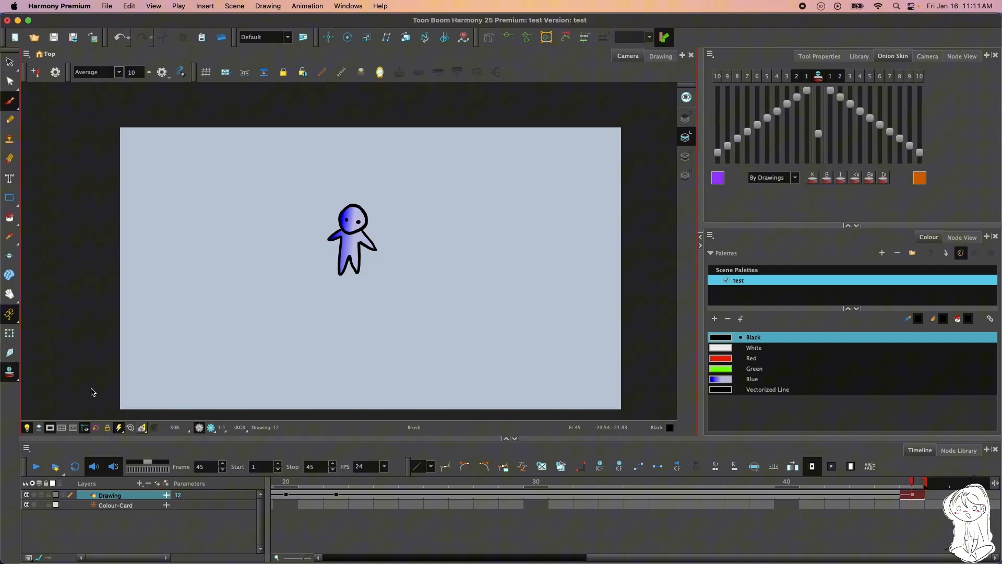
left_click(35, 469)
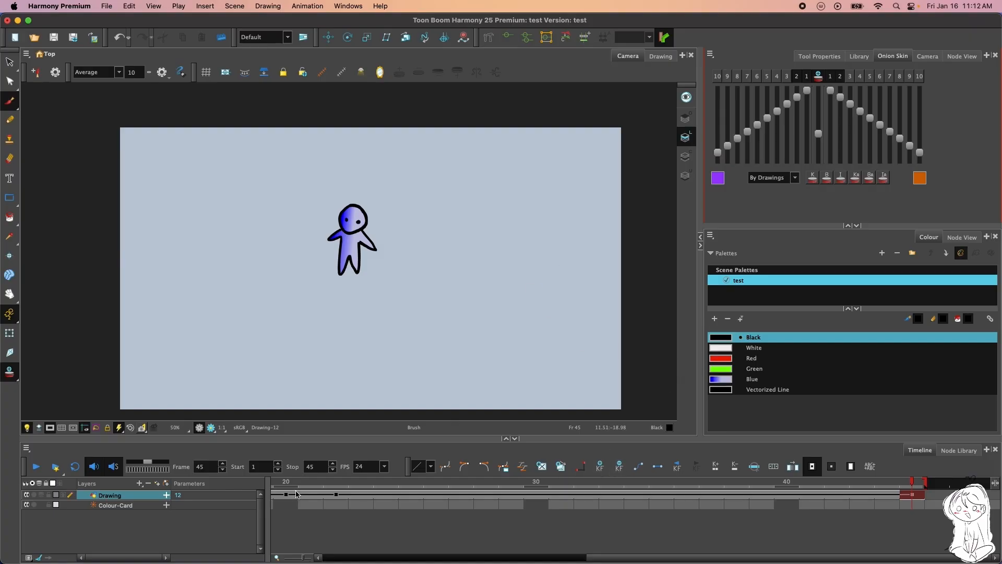
Return to frame 1 of the Drawing layer and look through the available easing curve presets
left_click_drag(615, 558, 212, 551)
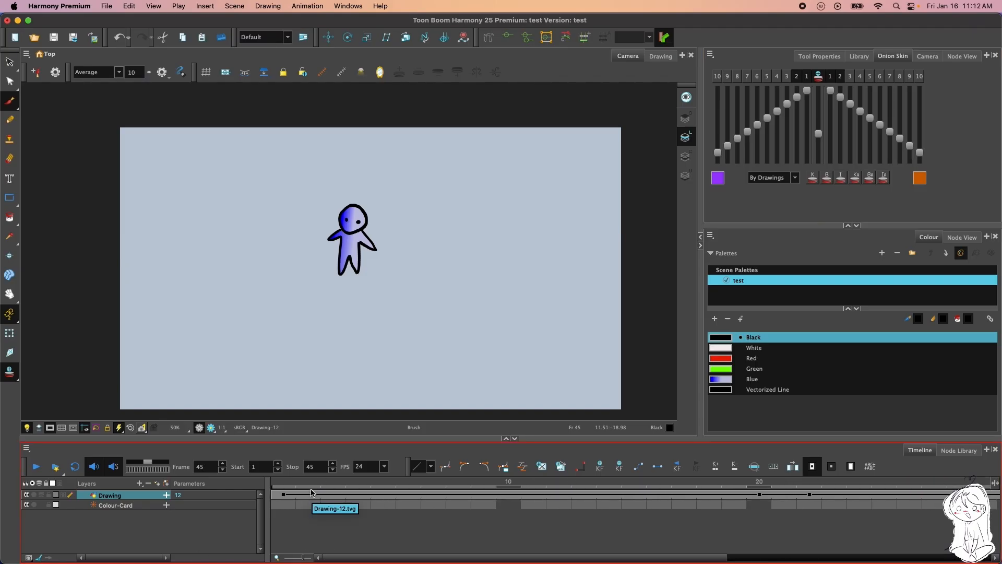
left_click(286, 494)
left_click(428, 467)
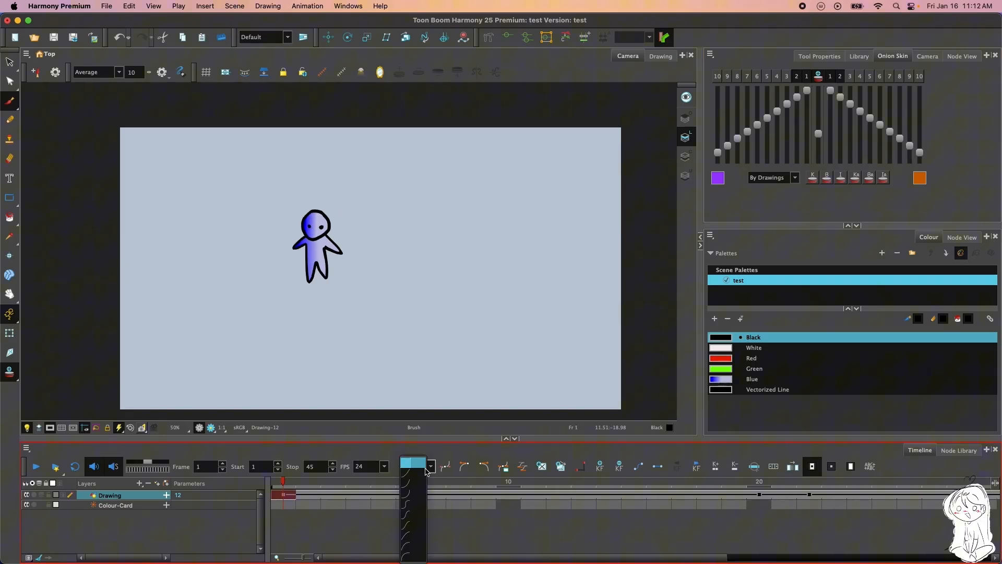
left_click(476, 477)
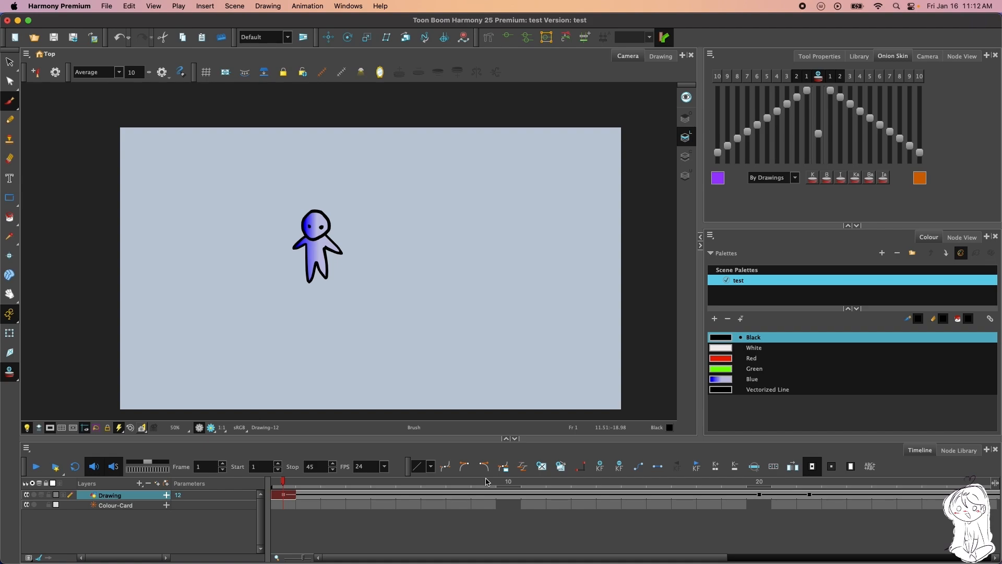
Create an empty drawing at frame 3 of the Drawing layer and undo it
left_click(334, 495)
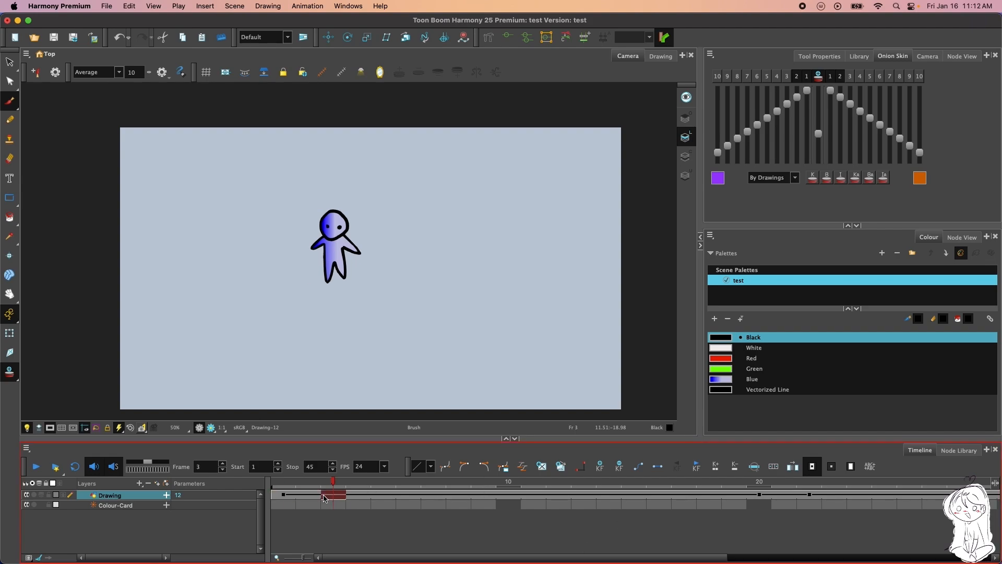
left_click(540, 467)
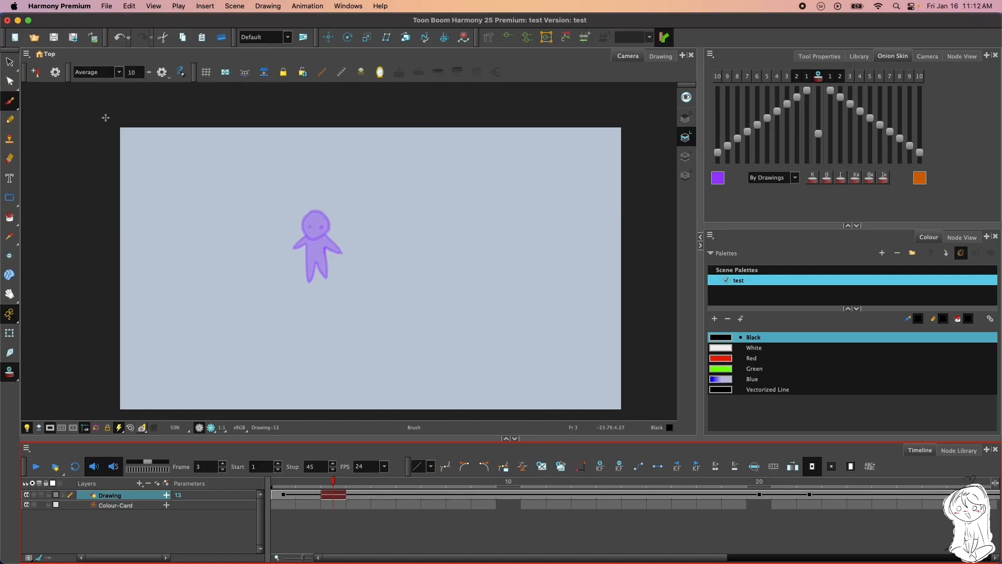
left_click(128, 41)
left_click(86, 23)
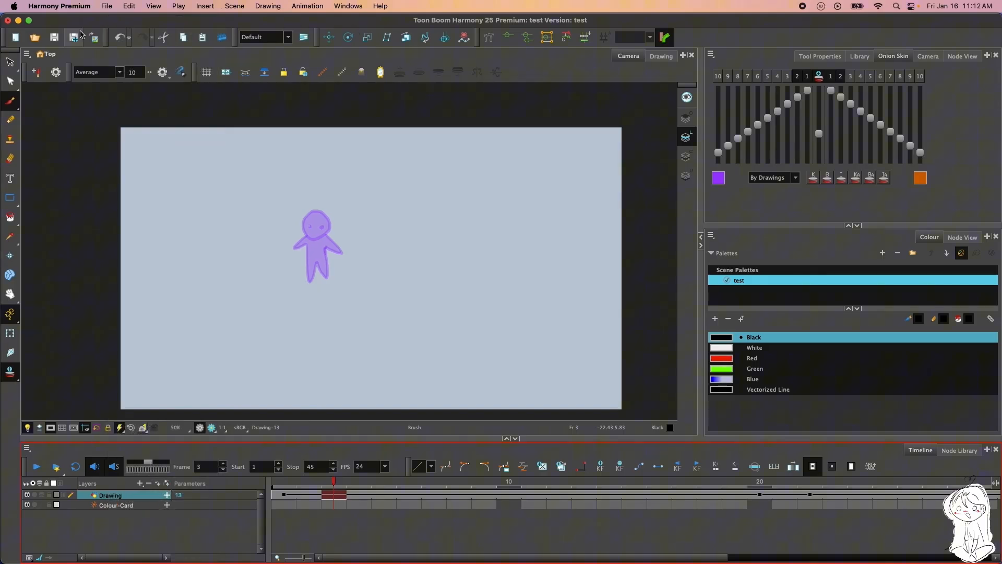
left_click(116, 40)
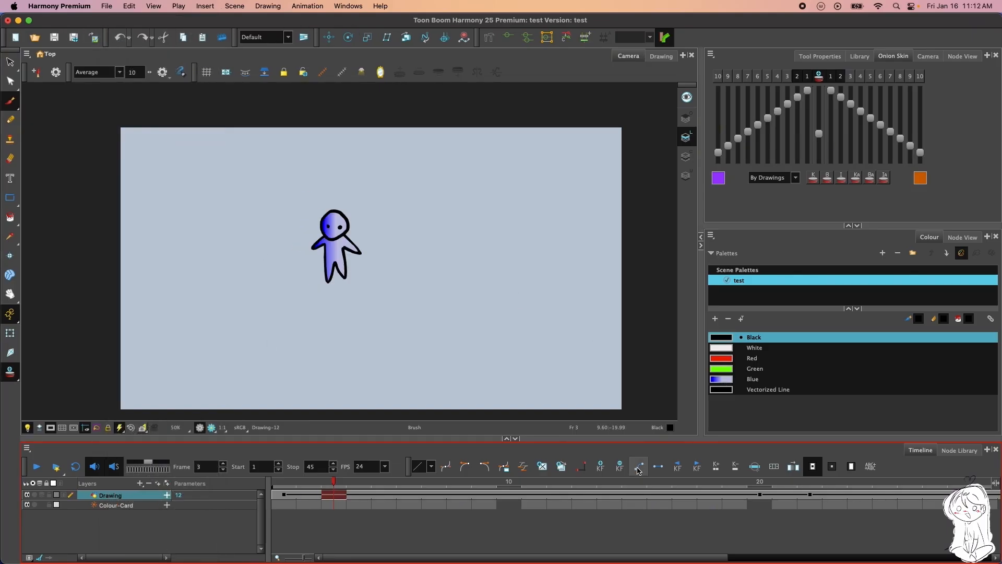
Switch to the Select tool and duplicate the drawing at frame 3 of the Drawing layer
left_click(10, 61)
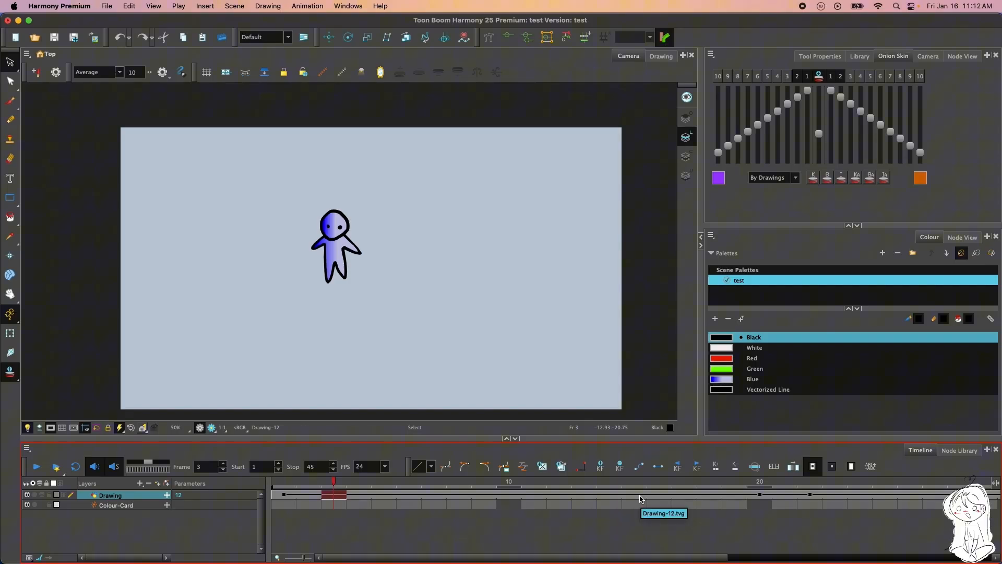
left_click(560, 472)
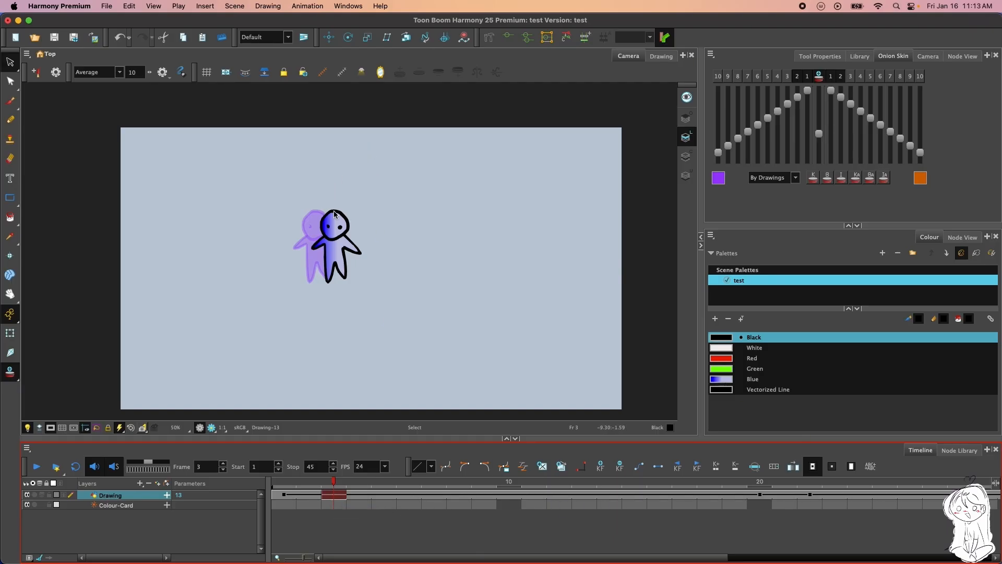
Compare frames 1, 2 and 3 with the onion skin, selecting the character on frame 2
left_click(284, 494)
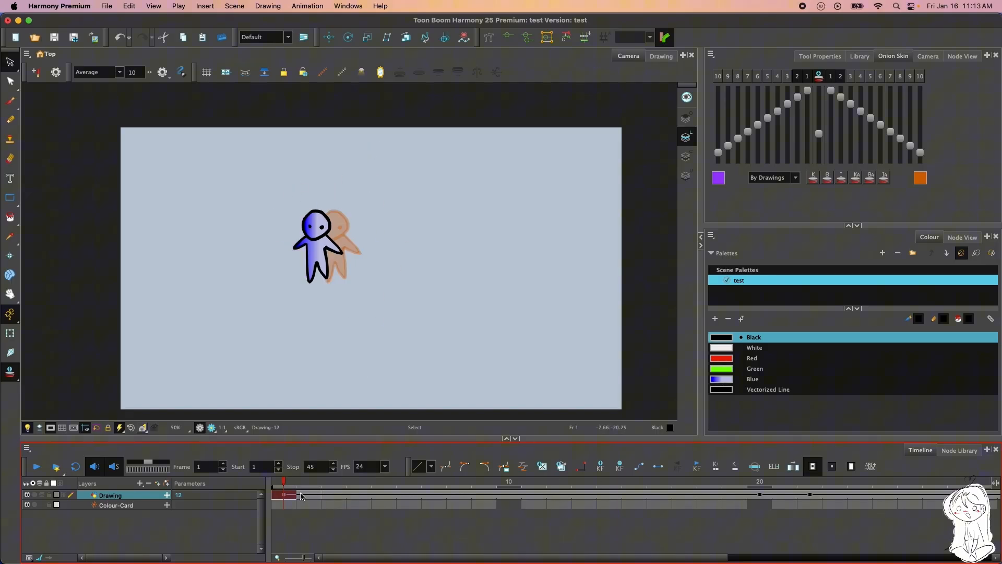
left_click(329, 497)
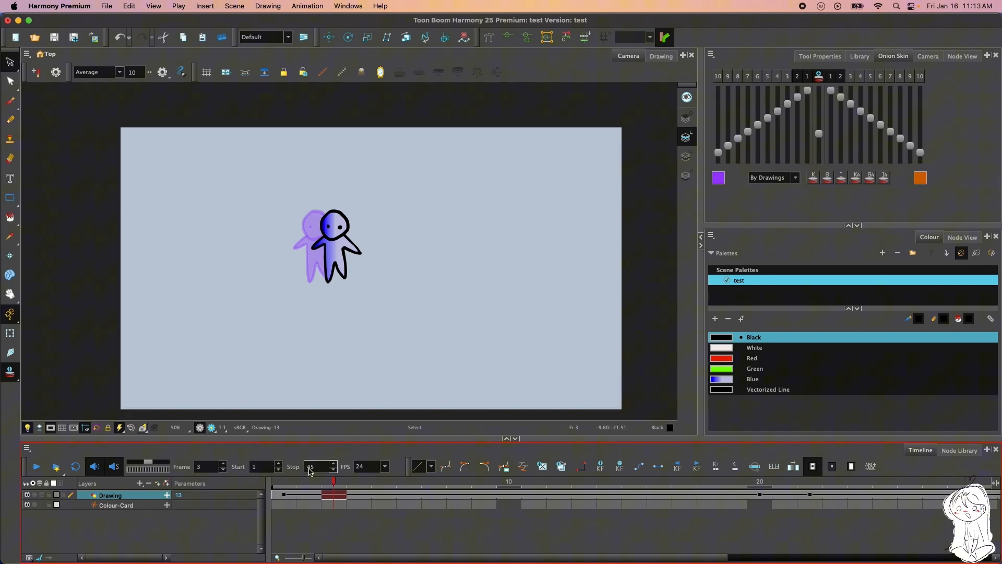
left_click(309, 495)
left_click_drag(386, 215, 399, 245)
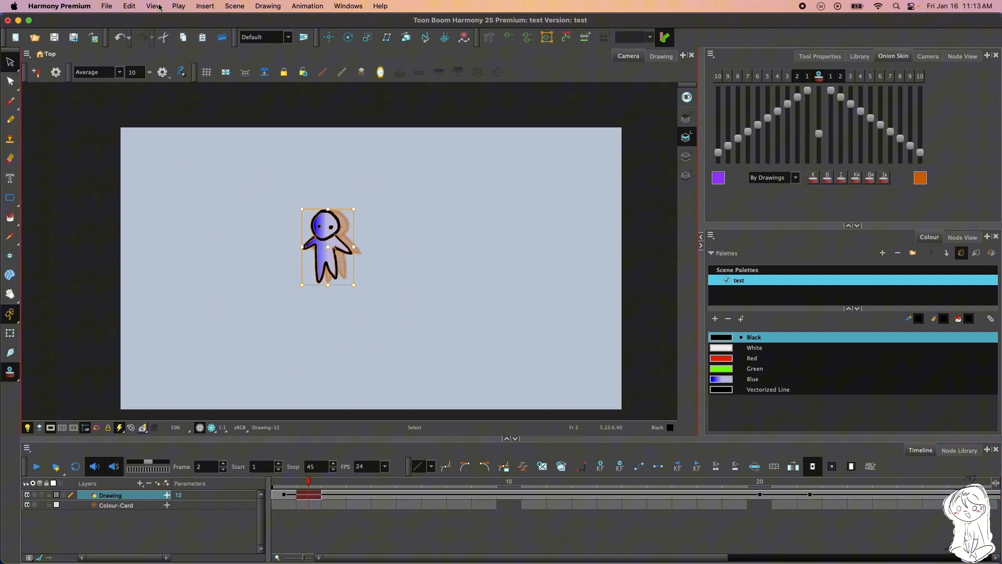
left_click(334, 495)
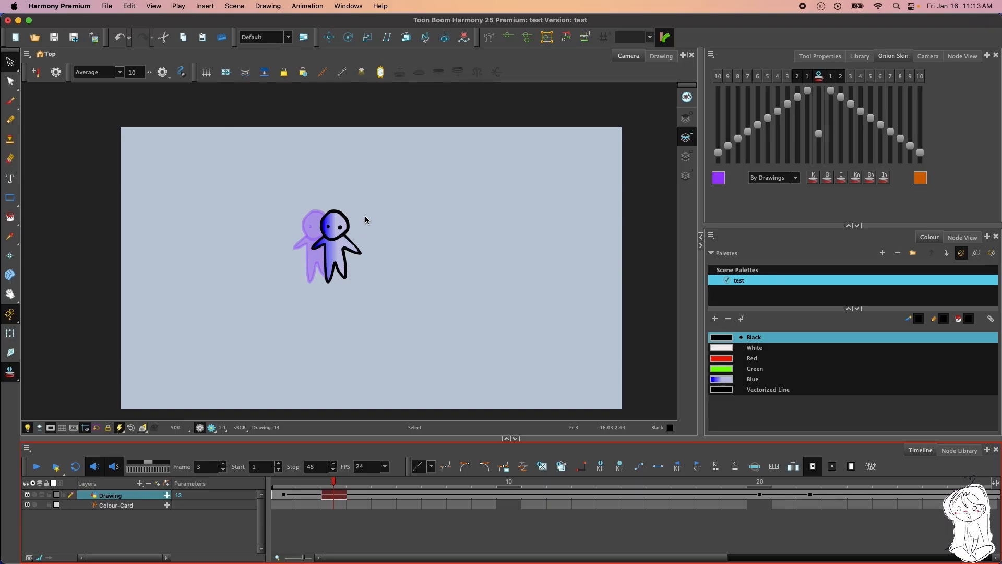
Select the whole character on frame 3, cut it and paste it back in place
left_click_drag(282, 184, 357, 291)
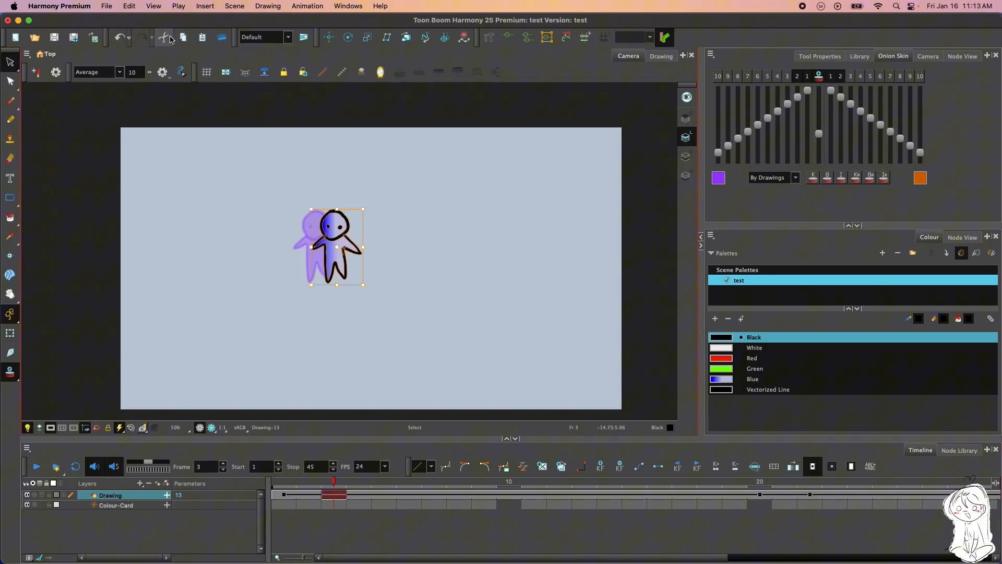
left_click(164, 37)
left_click(202, 37)
left_click(419, 196)
Inspect the character and its onion skin on frame 3 up close and reset the Camera view
scroll(340, 215, "up", 3)
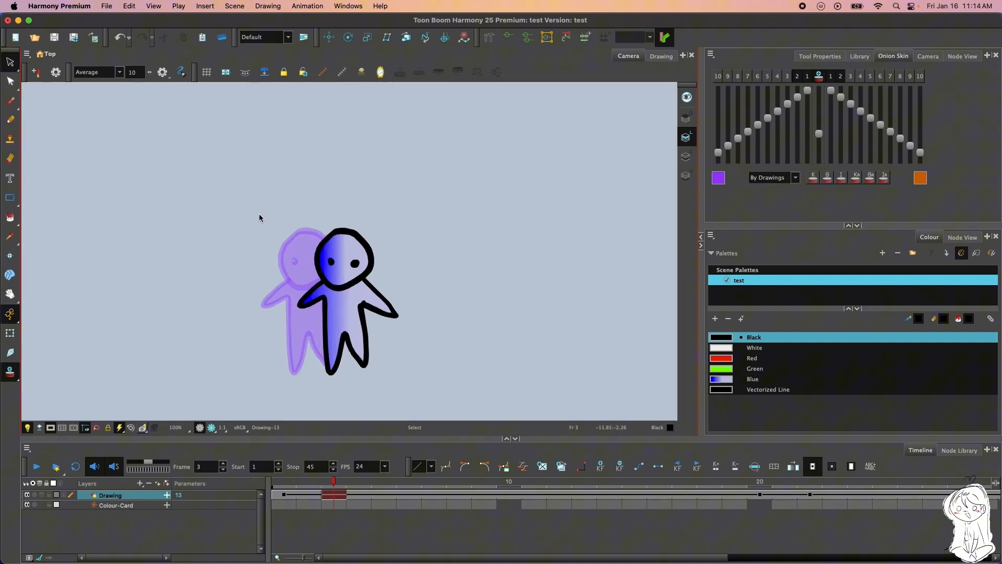
scroll(273, 161, "up", 2)
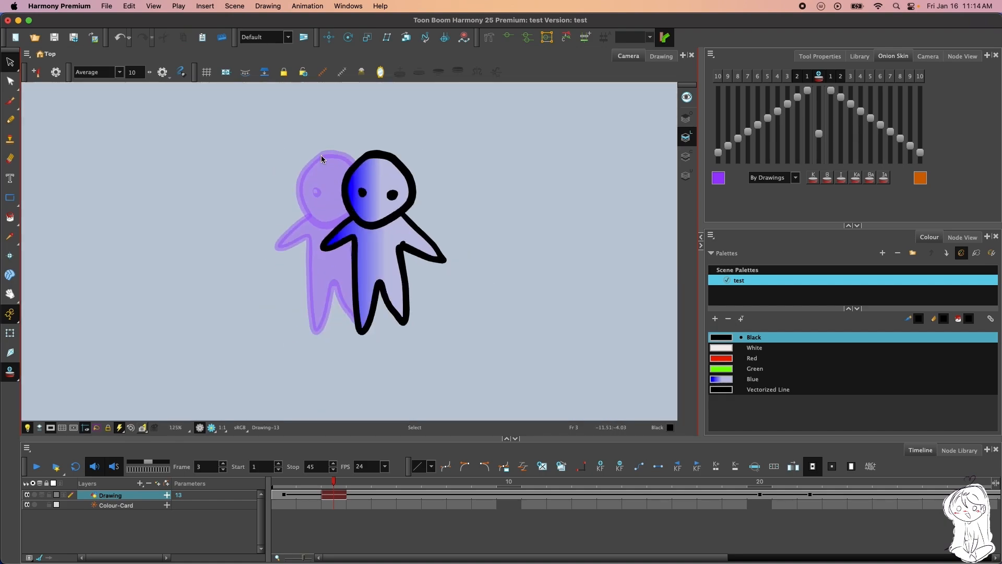
left_click(381, 73)
left_click(383, 75)
scroll(165, 364, "down", 5)
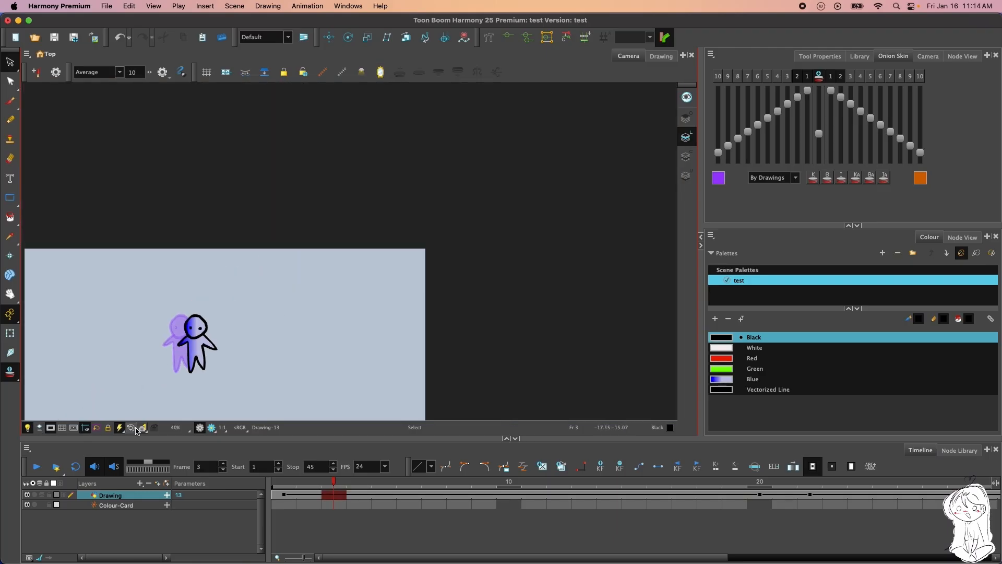
left_click(132, 428)
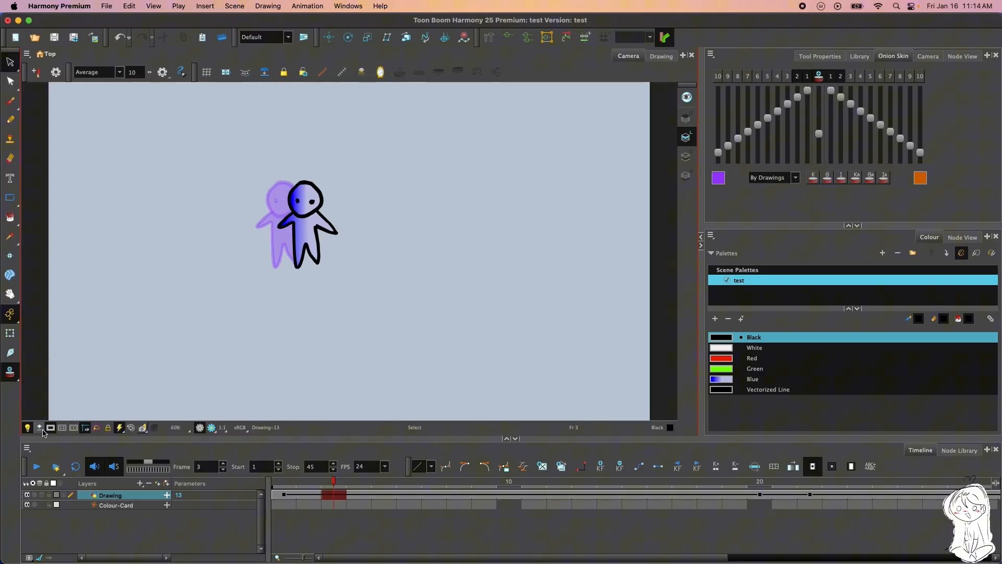
Toggle the camera mask off and back on, and reset the Camera view
left_click(51, 429)
left_click(51, 430)
left_click(51, 431)
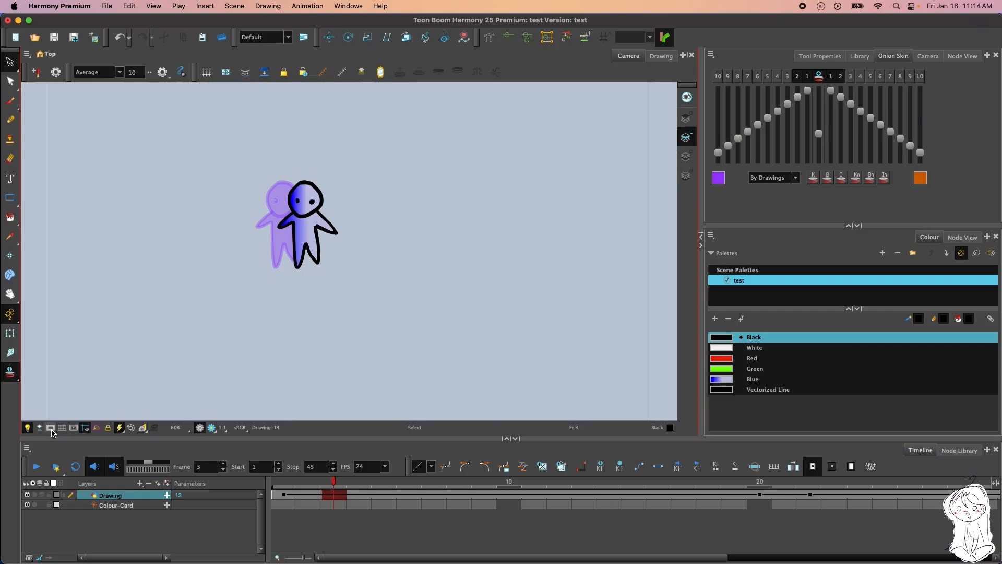
left_click(51, 431)
scroll(317, 291, "down", 2)
scroll(313, 297, "up", 1)
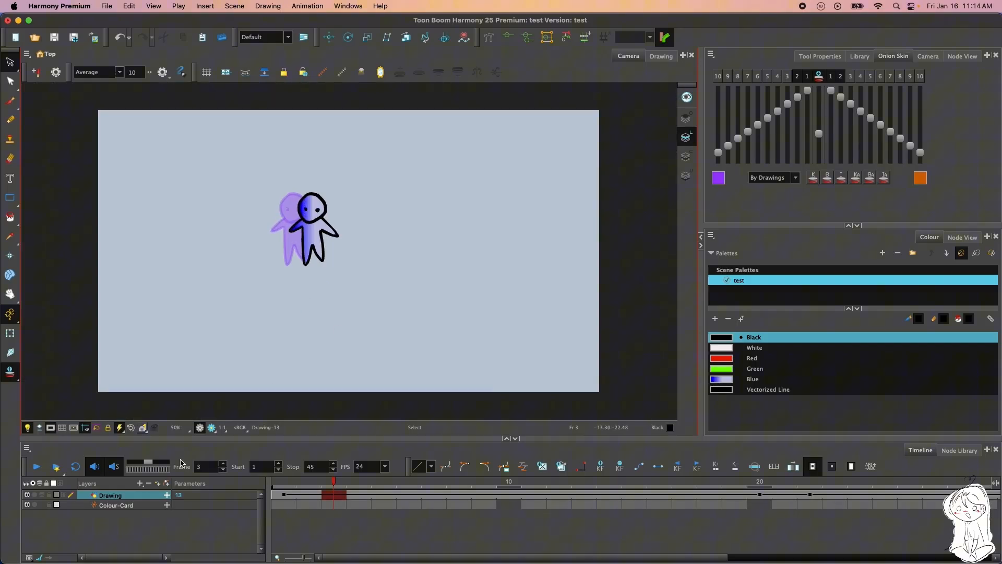
left_click(131, 428)
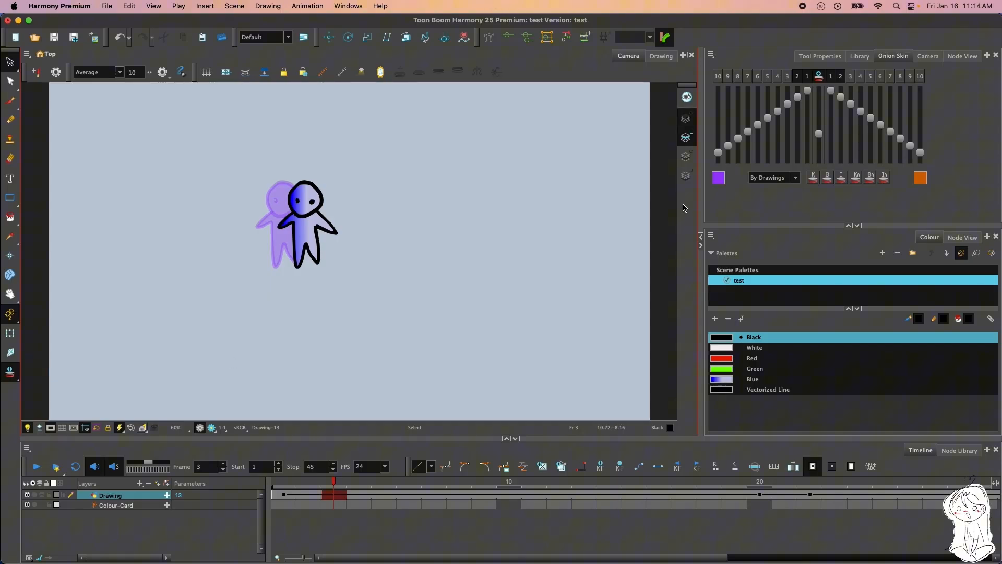
Make the Overlay art layer active and return to the Line art layer
left_click(686, 117)
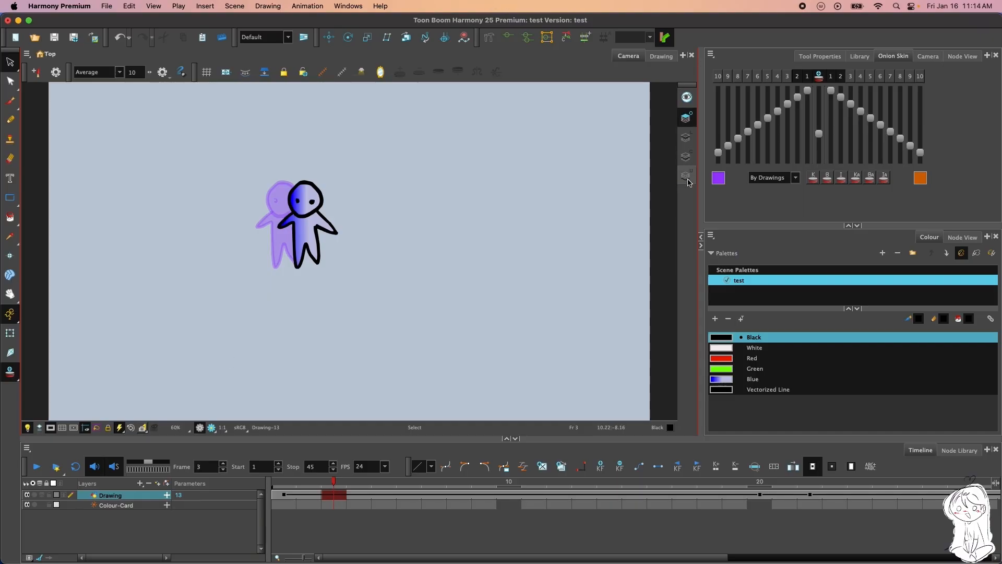
left_click(686, 137)
Display the Node View and the Node Library
left_click(962, 55)
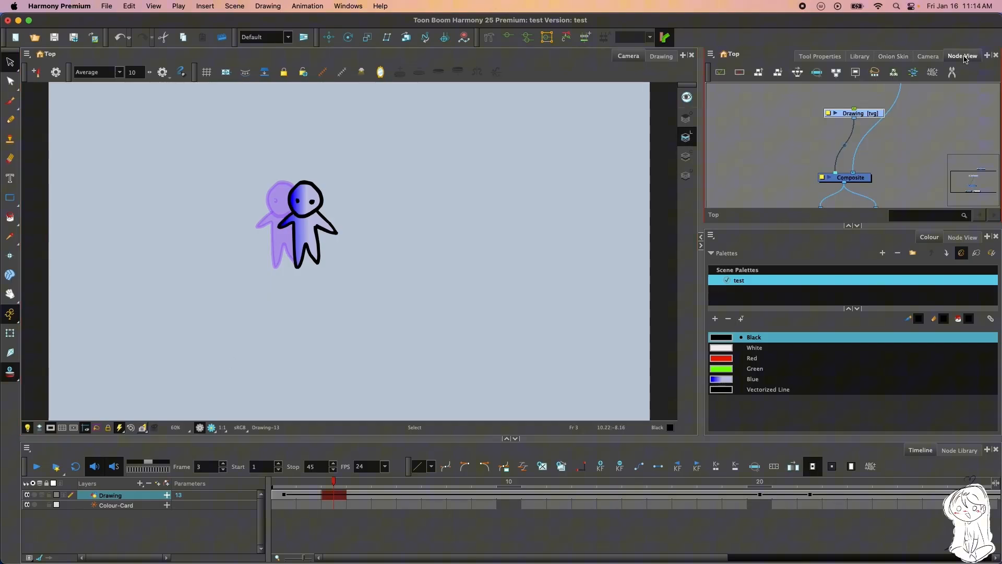
left_click(966, 450)
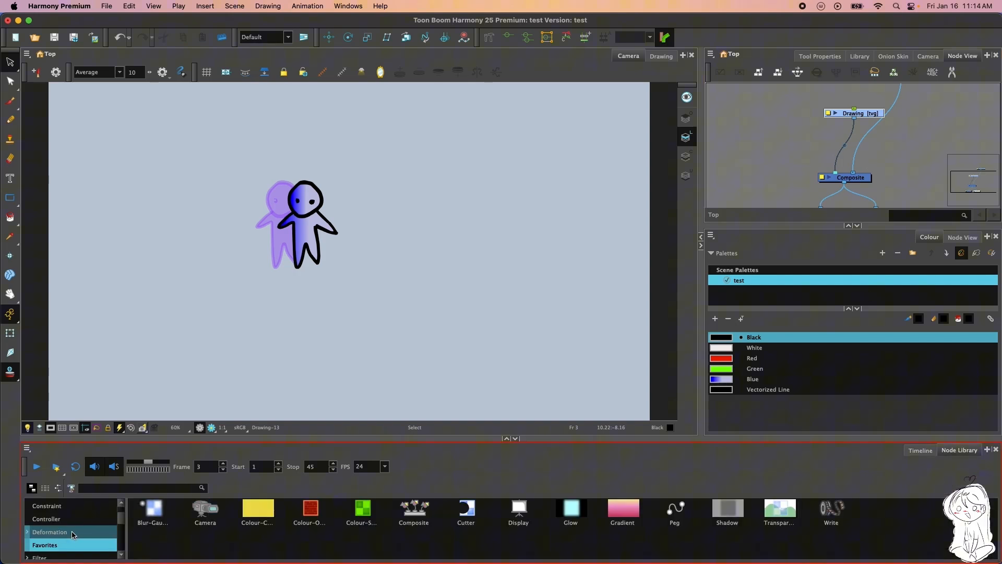
Look through the Node Library categories, and display the Timeline and the Tool Properties again
scroll(70, 527, "down", 1)
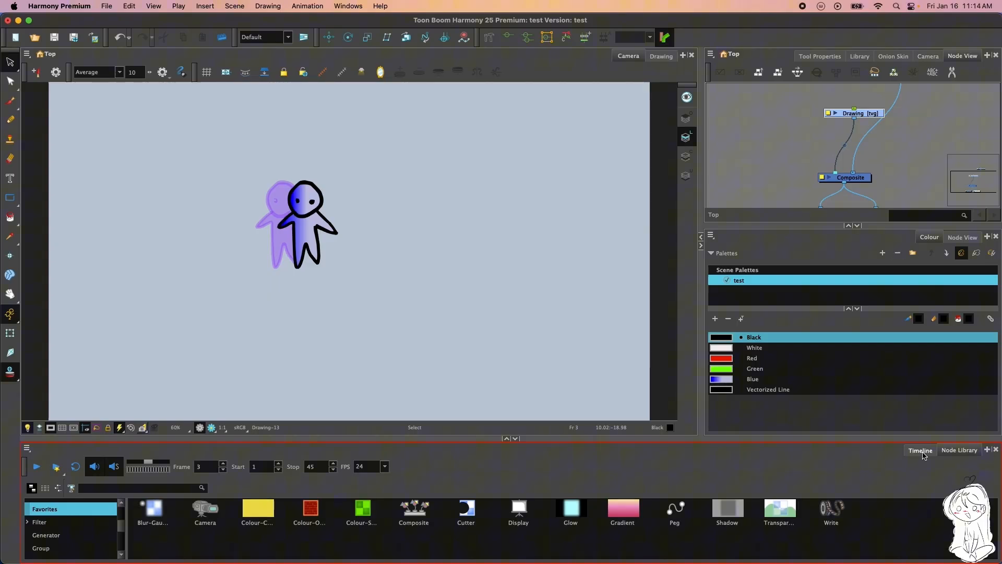
left_click(921, 450)
left_click(835, 56)
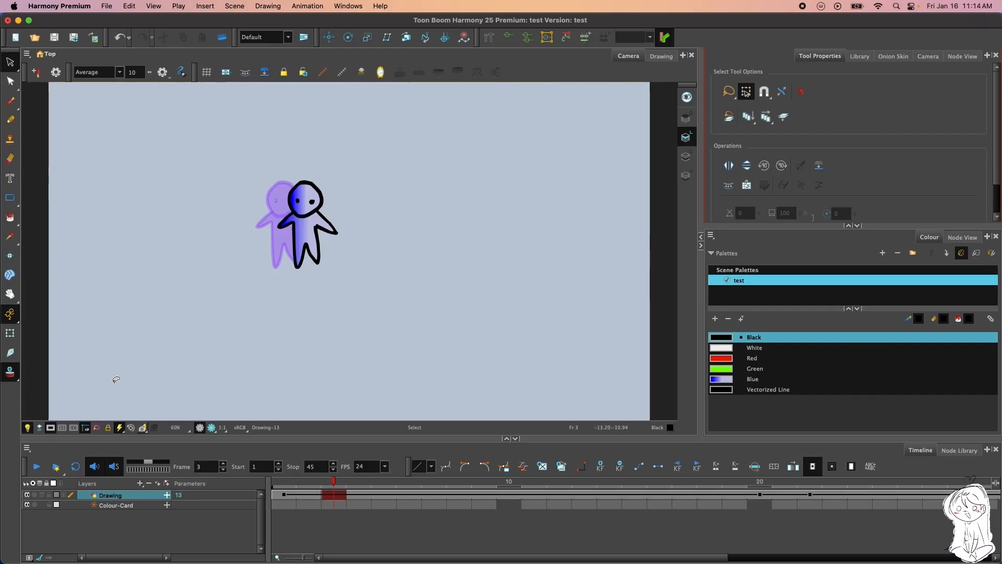
Temporarily hide the onion skin in the Camera view and display it again
left_click(155, 428)
left_click(157, 429)
left_click(158, 429)
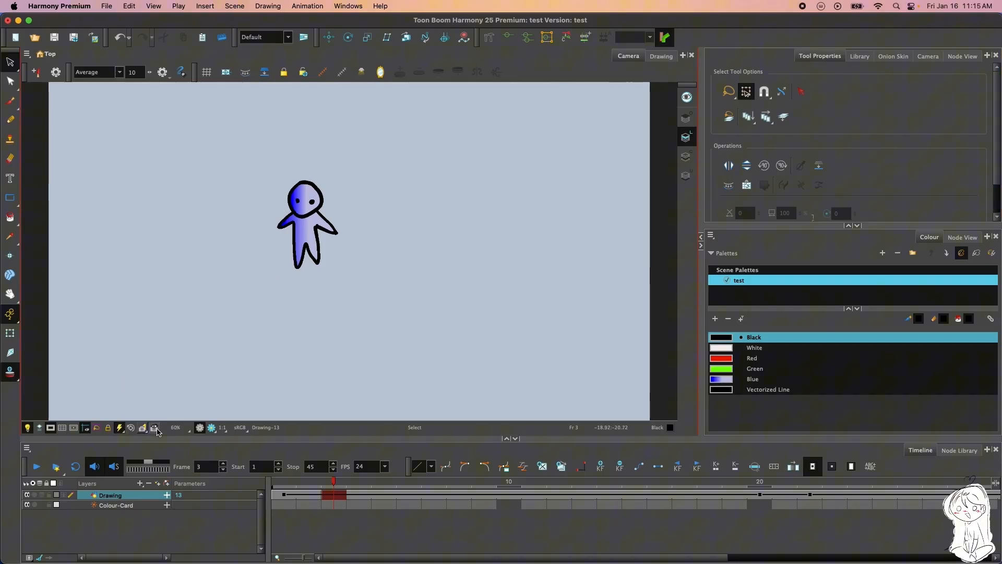
left_click(157, 429)
left_click(157, 429)
left_click(157, 429)
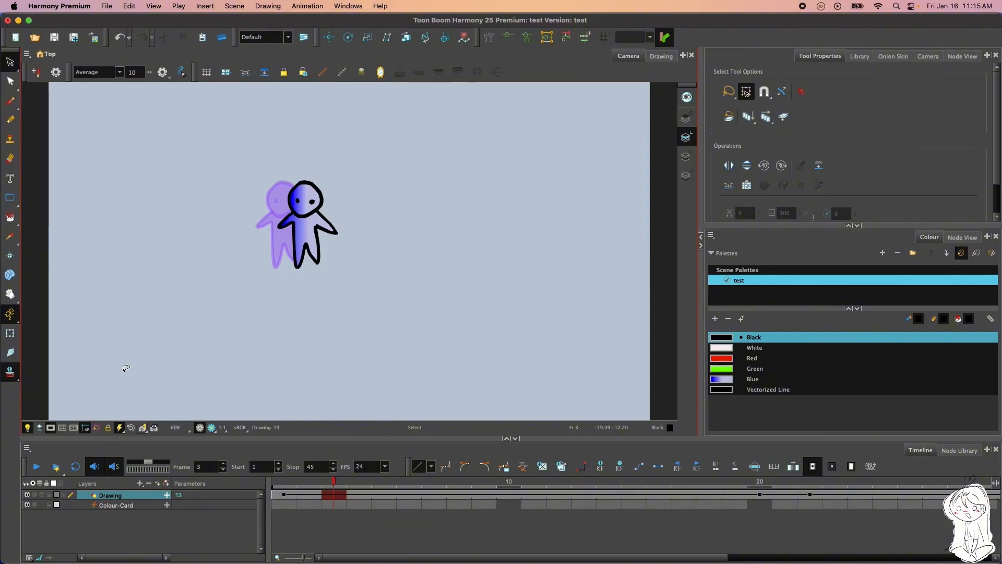
Select the whole character on frame 3, paste a slightly offset copy over it, and cut the pasted copy
mouse_move(360, 179)
left_mouse_down()
mouse_move(253, 97)
mouse_move(443, 158)
left_mouse_up()
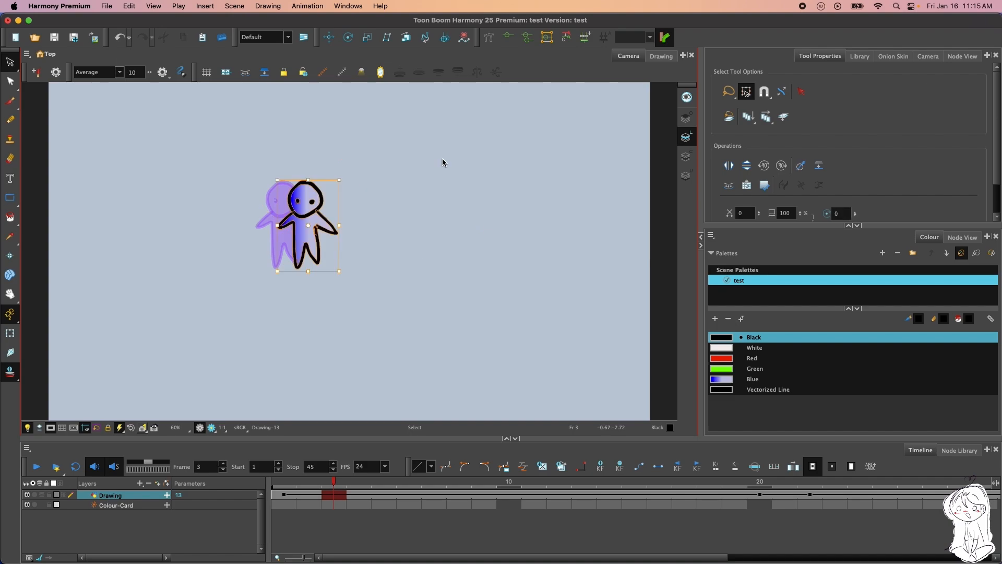
left_click(202, 38)
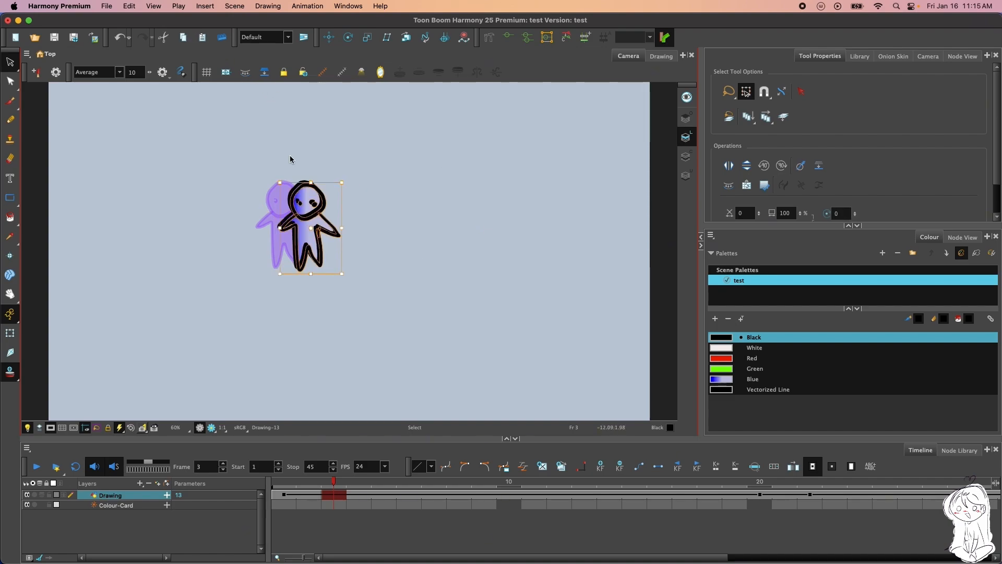
left_click(162, 39)
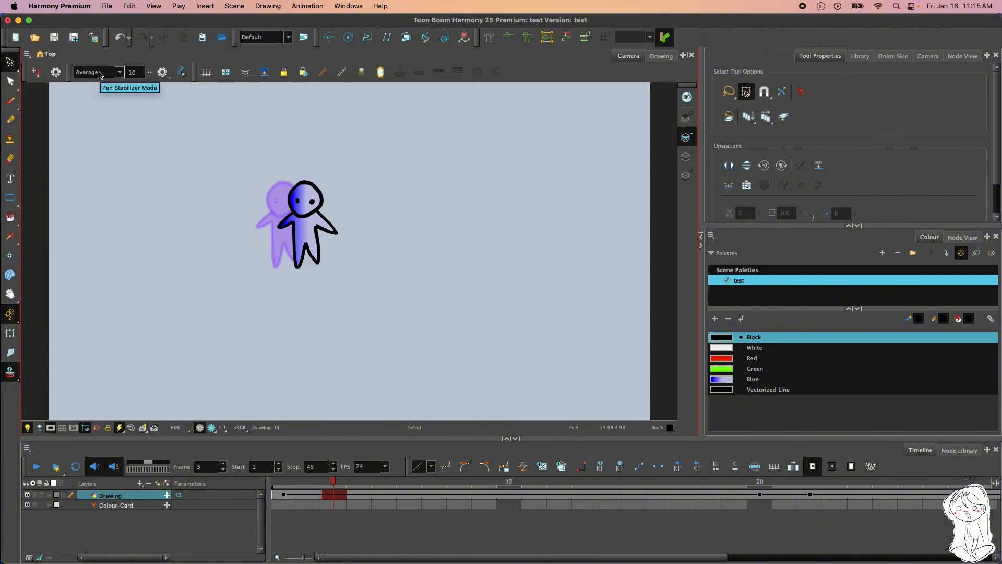
Set the Average pen stabilizer to 100, brush a wavy black test stroke beside the character, and undo it
left_click(121, 74)
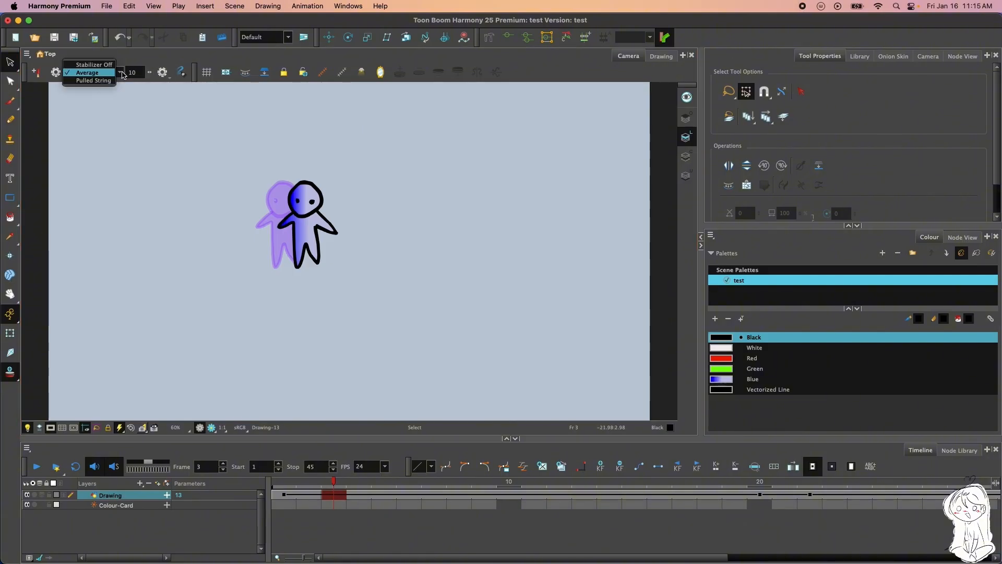
left_click(127, 76)
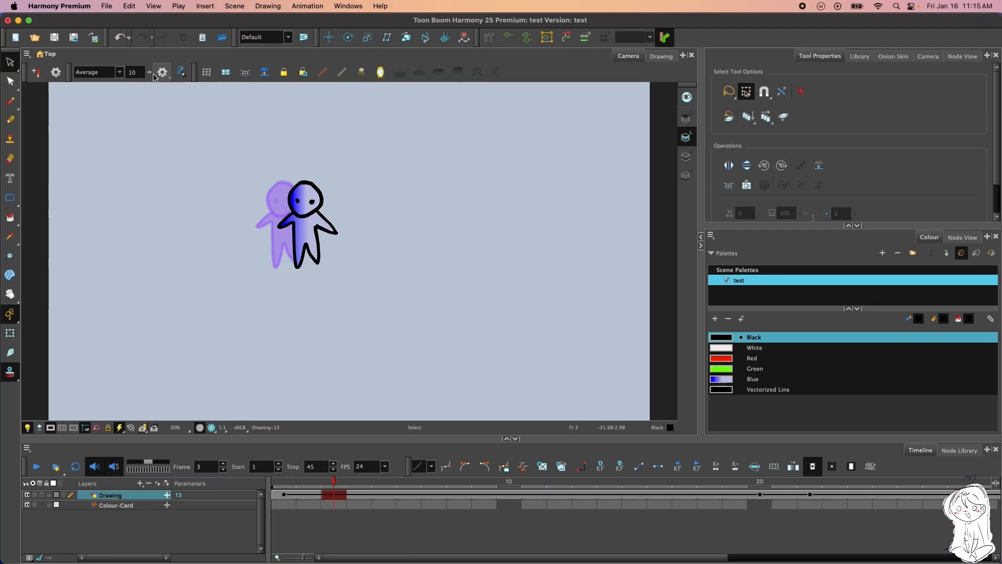
left_click_drag(150, 73, 485, 85)
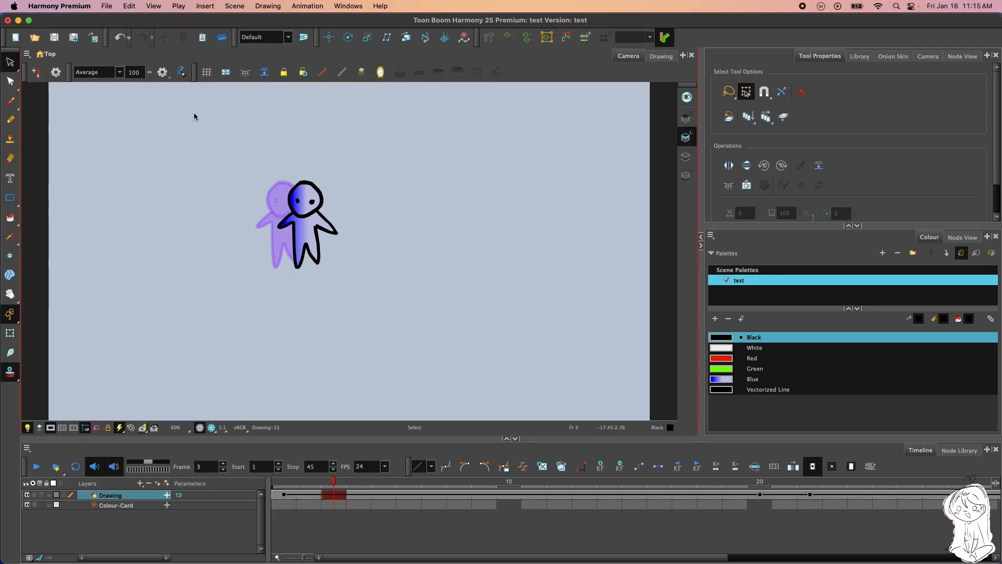
left_click(5, 101)
mouse_move(415, 330)
left_mouse_down()
mouse_move(450, 282)
mouse_move(533, 329)
mouse_move(593, 285)
mouse_move(573, 354)
left_mouse_up()
left_click_drag(598, 317, 608, 257)
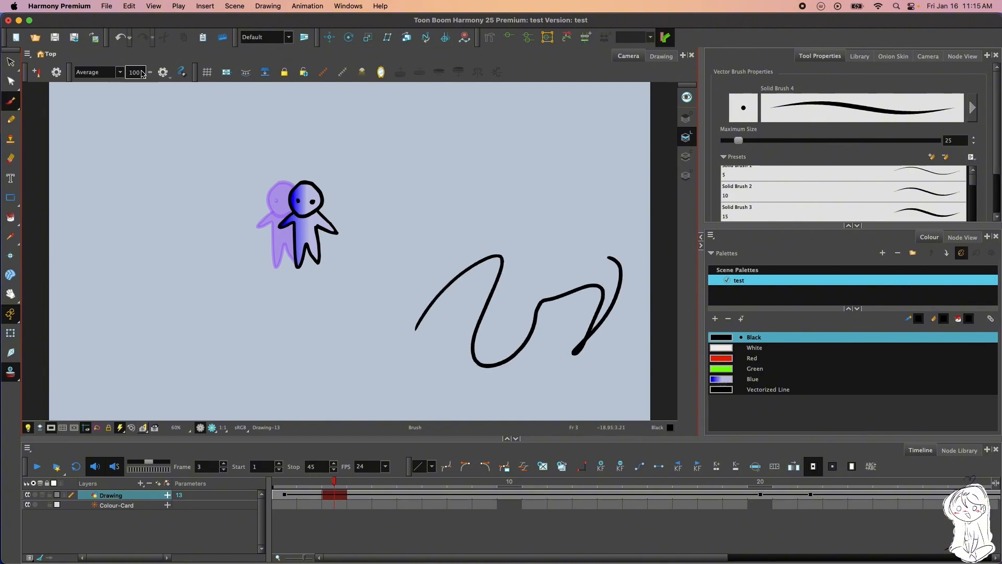
left_click(122, 38)
Set the pen stabilizer to 10, brush two loose black test strokes beside the character, and undo them
left_click(145, 74)
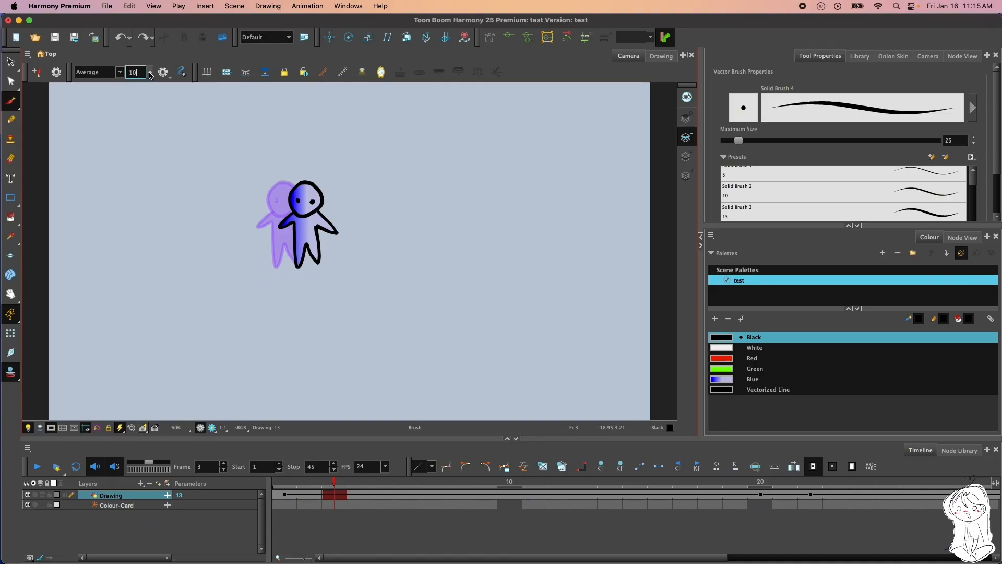
key("Return")
mouse_move(445, 261)
left_mouse_down()
mouse_move(463, 296)
mouse_move(535, 213)
mouse_move(543, 228)
left_mouse_up()
left_click_drag(534, 268, 597, 252)
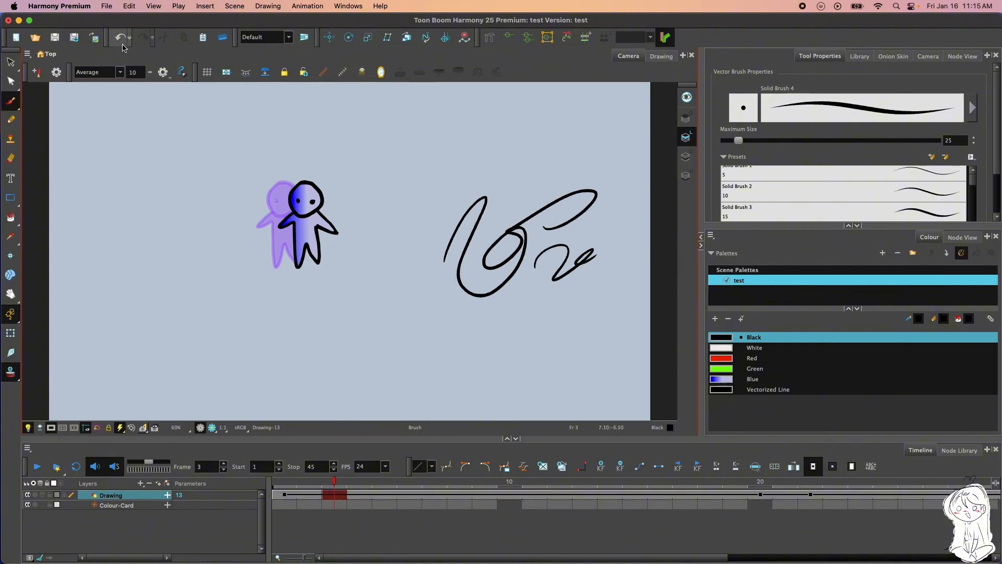
left_click(128, 36)
left_click(129, 35)
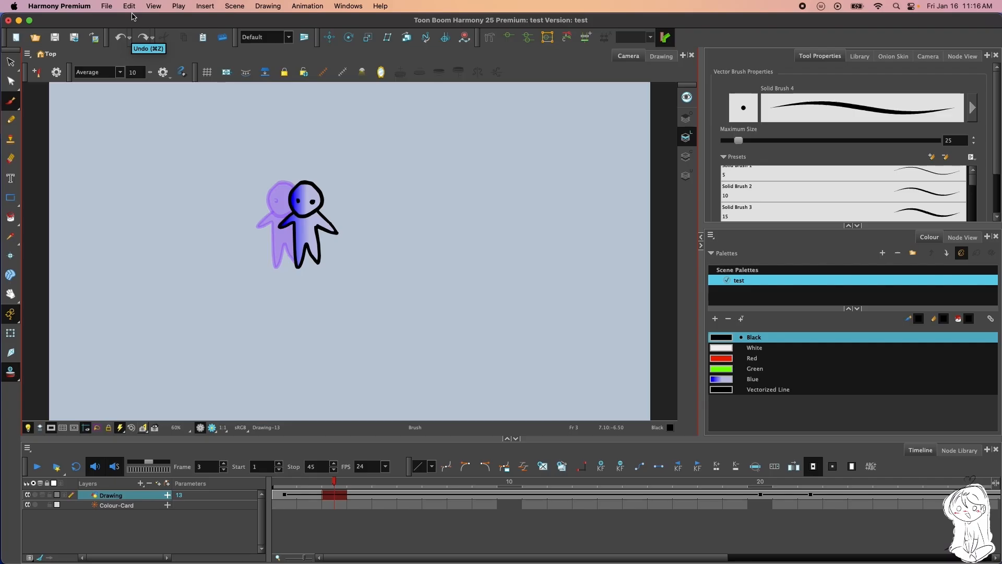
left_click(106, 6)
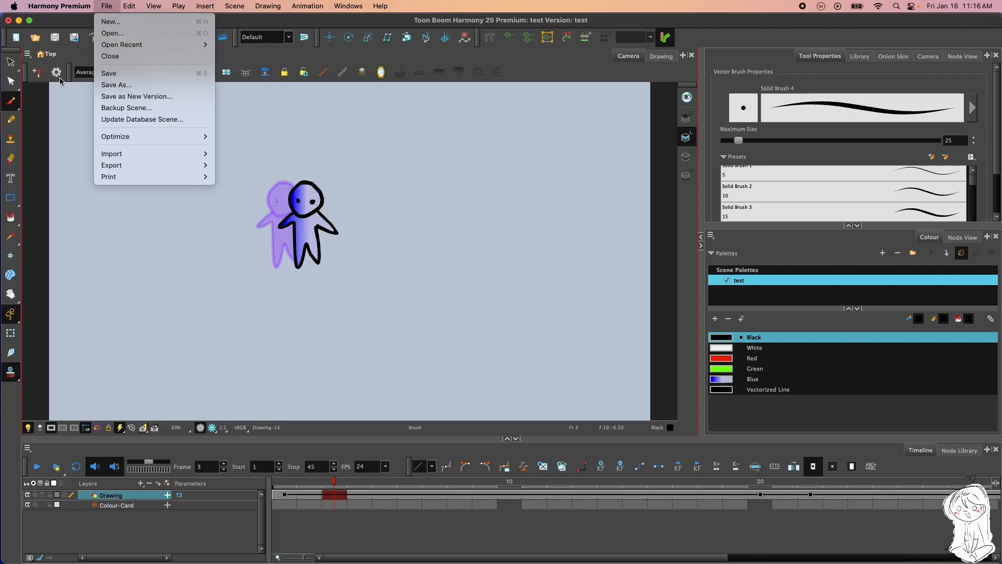
left_click(81, 54)
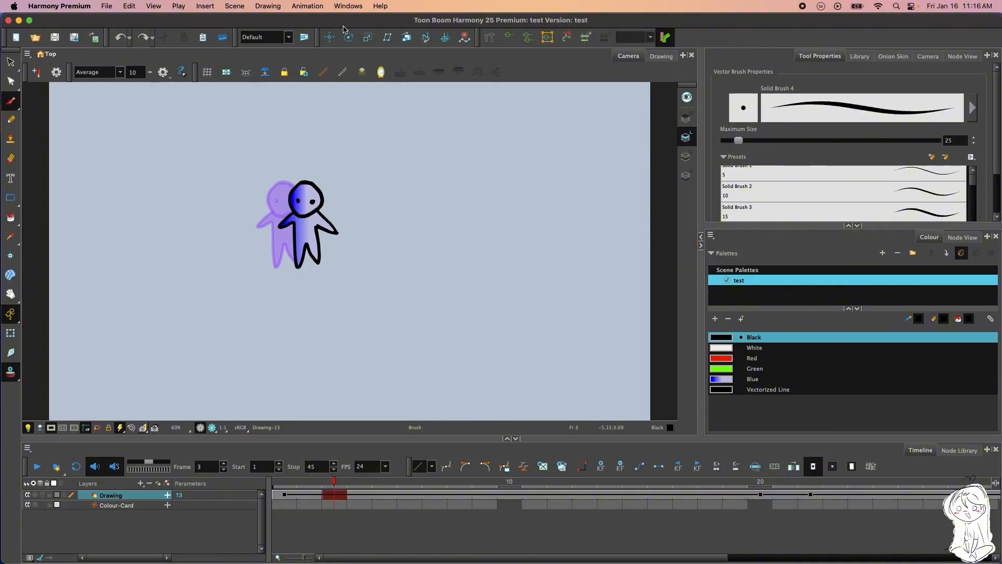
left_click(288, 37)
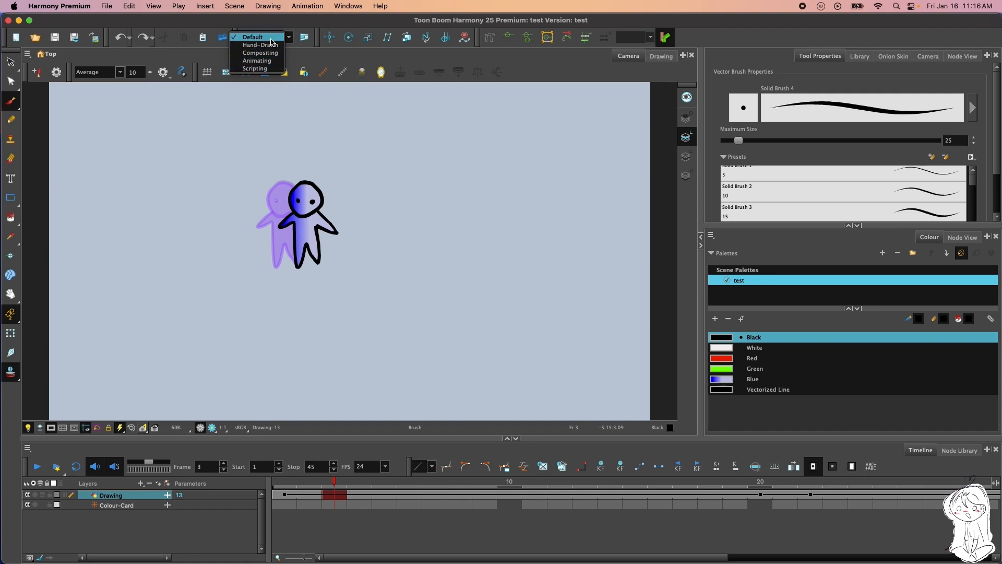
left_click(282, 38)
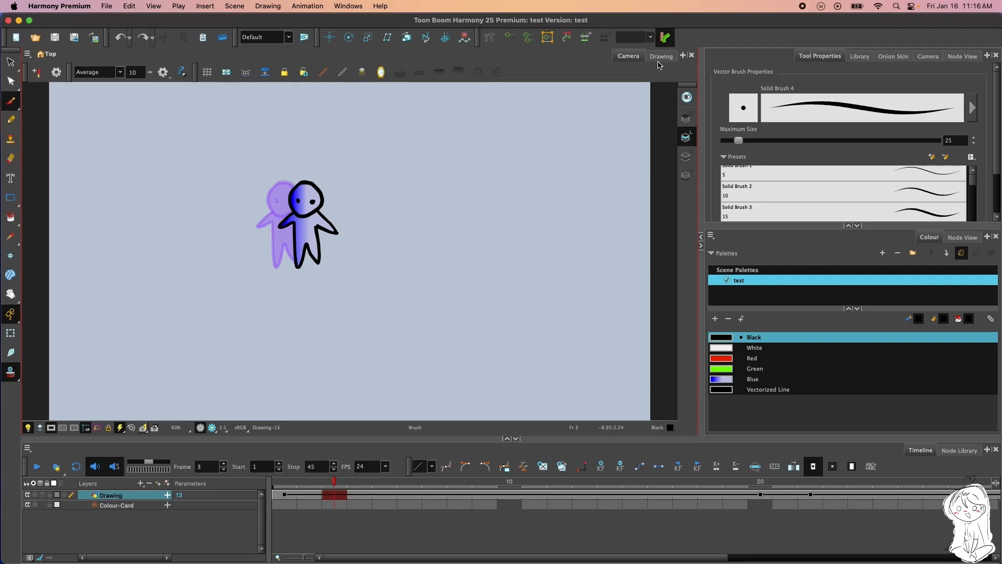
Inspect the character by itself in the Drawing view at different magnifications and return to the Camera view
left_click(659, 58)
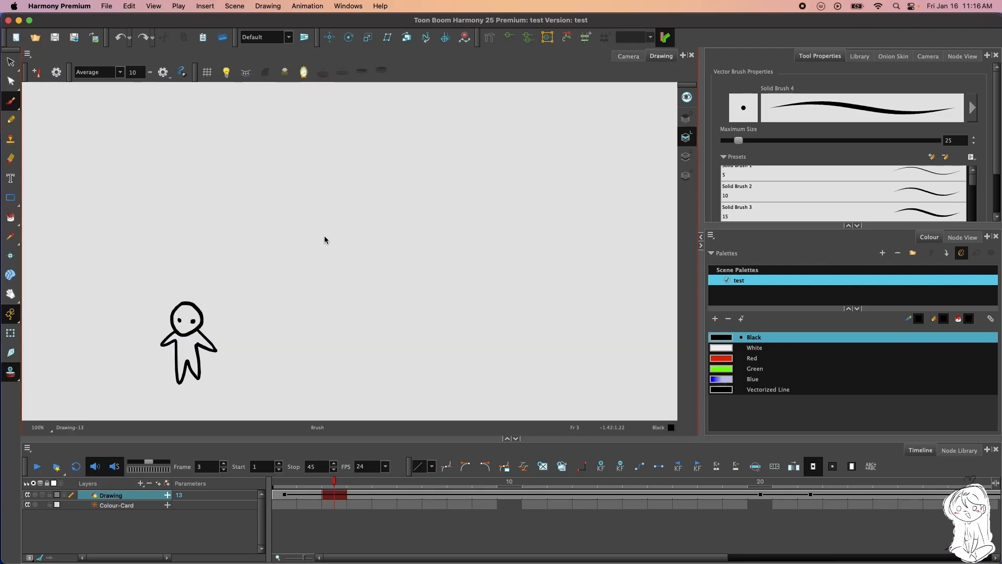
key("shift+m")
scroll(593, 189, "up", 3)
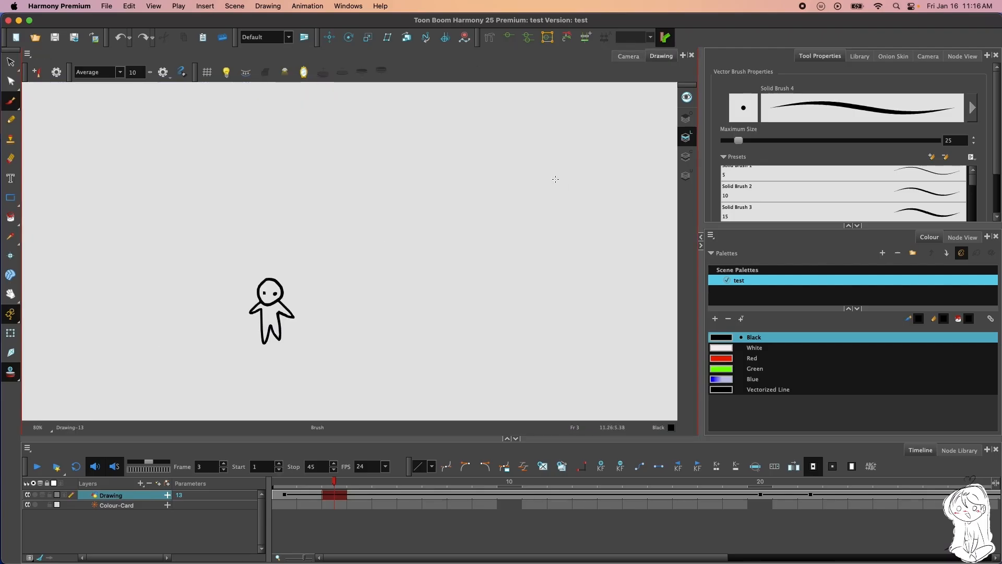
scroll(553, 179, "down", 2)
scroll(553, 179, "up", 2)
scroll(551, 179, "down", 3)
scroll(561, 170, "up", 1)
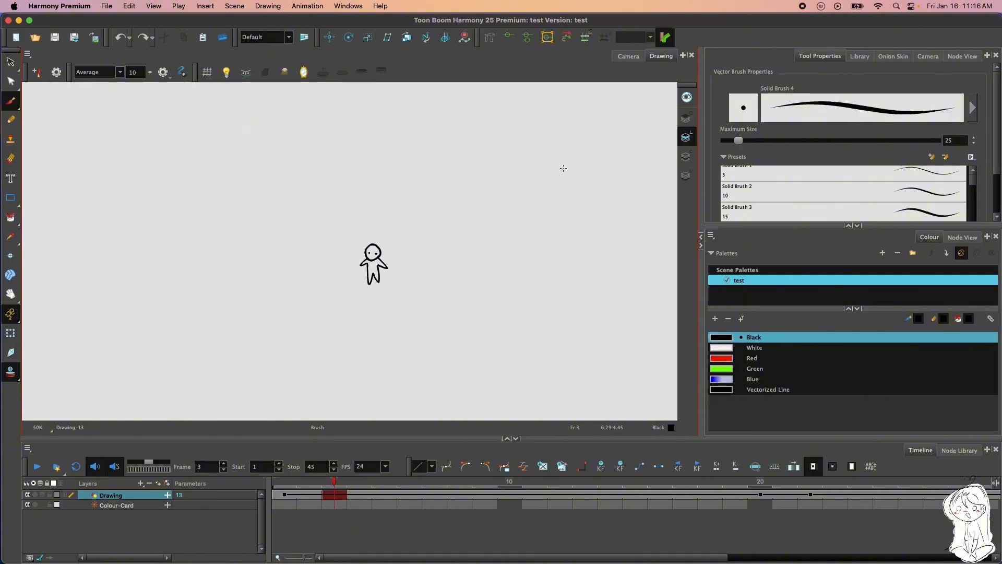
scroll(563, 168, "up", 2)
scroll(528, 186, "down", 2)
scroll(464, 233, "up", 2)
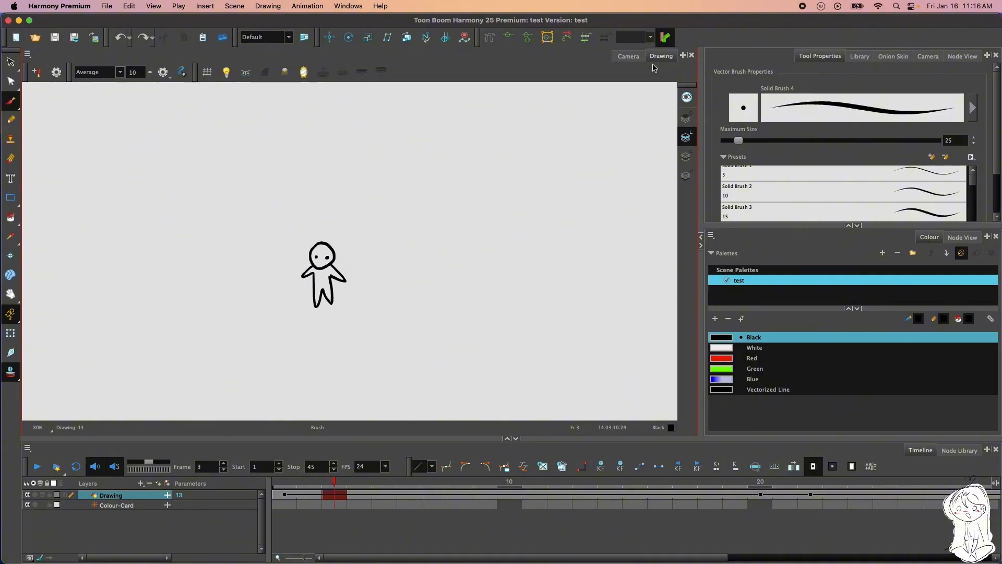
left_click(628, 56)
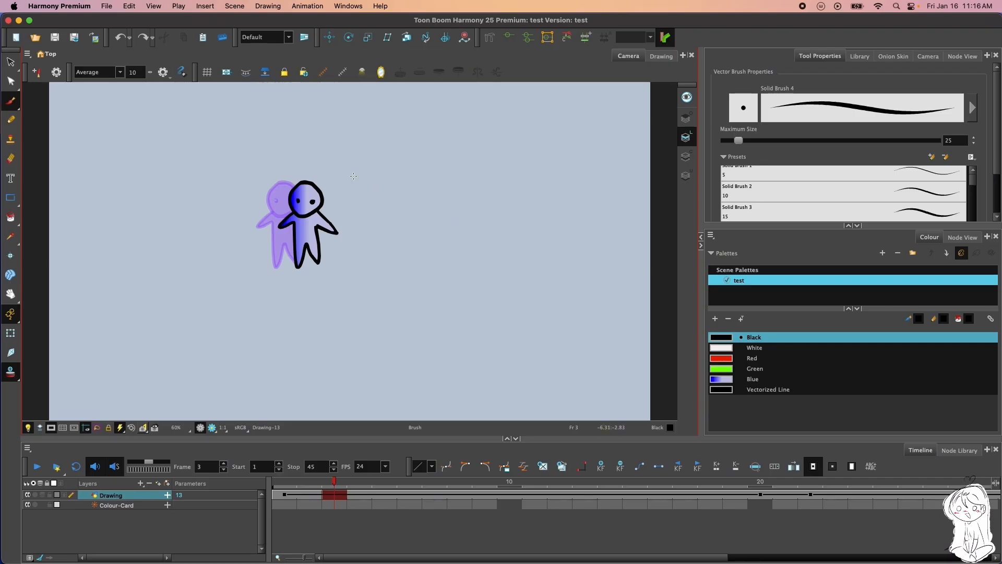
View the Library, its symbol creation prompt and the Onion Skin settings, and bring back the Tool Properties
left_click(861, 58)
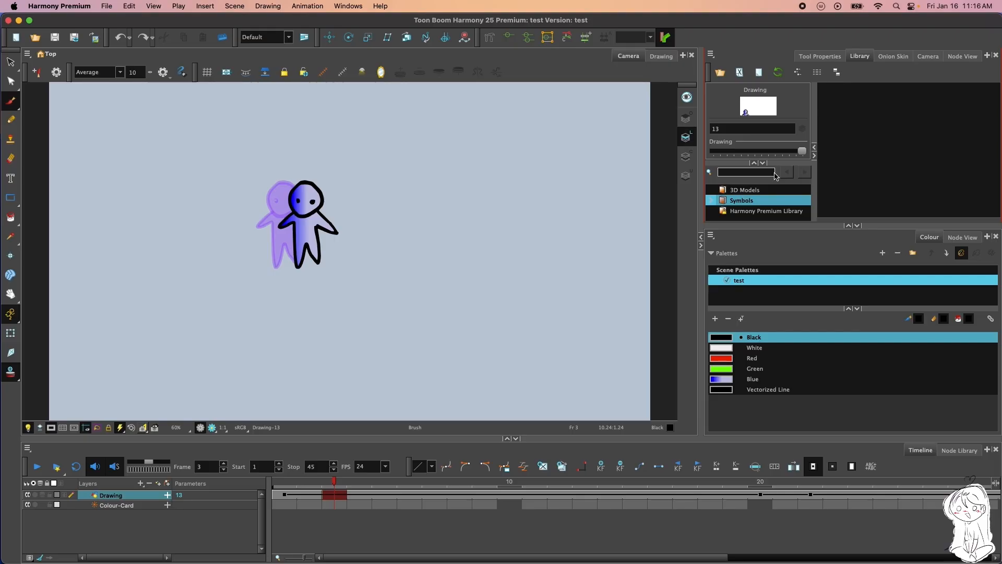
left_click(219, 41)
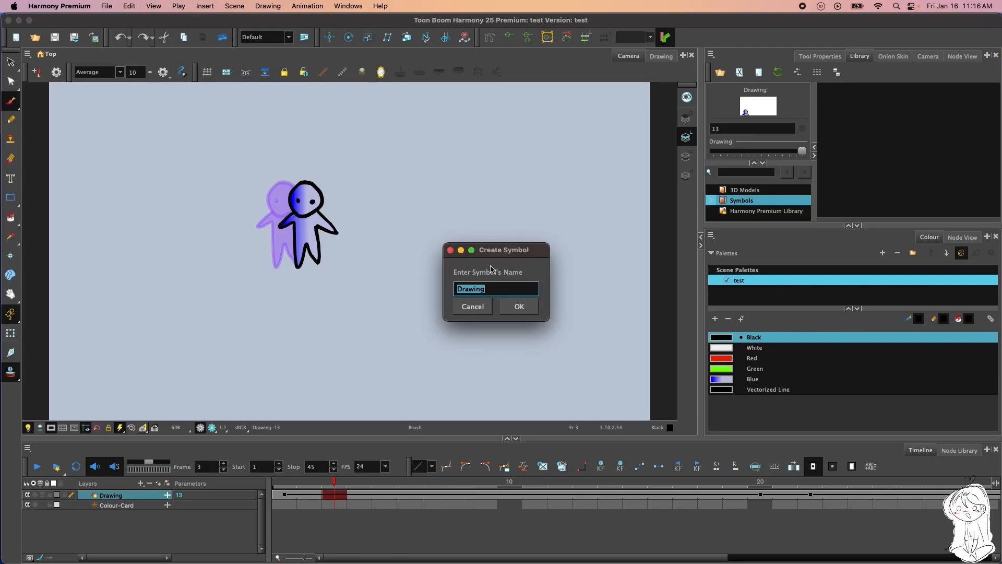
left_click(472, 307)
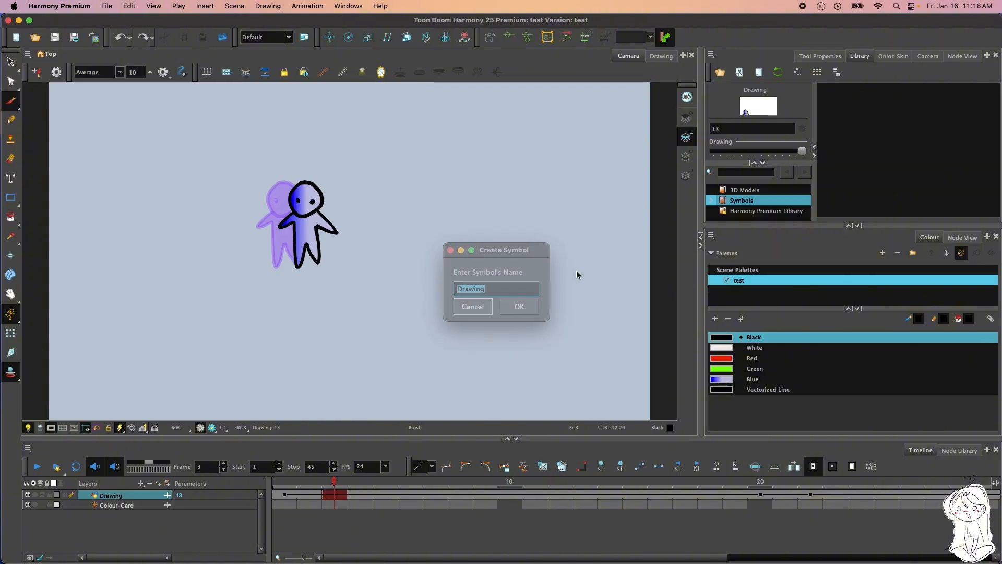
left_click(882, 57)
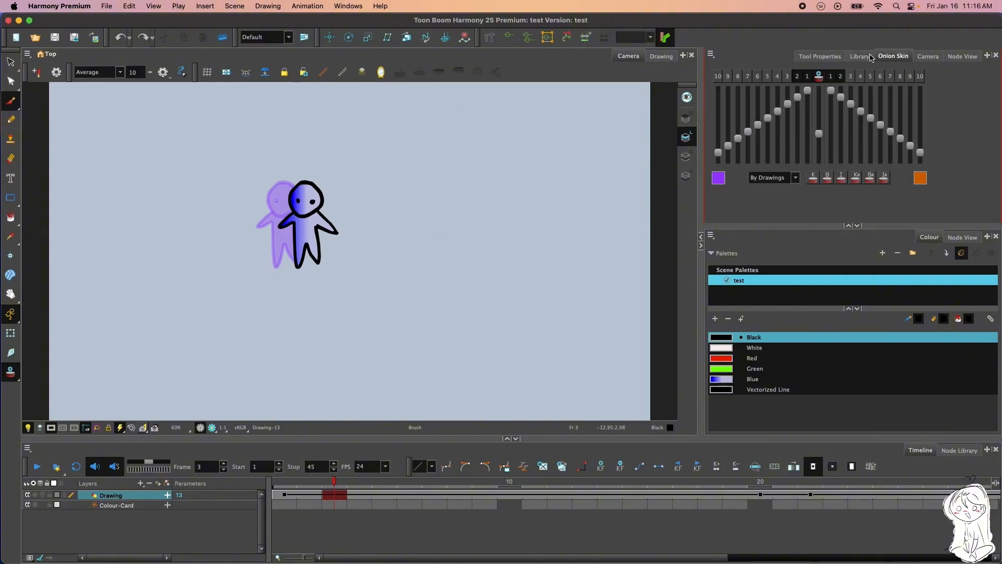
left_click(820, 57)
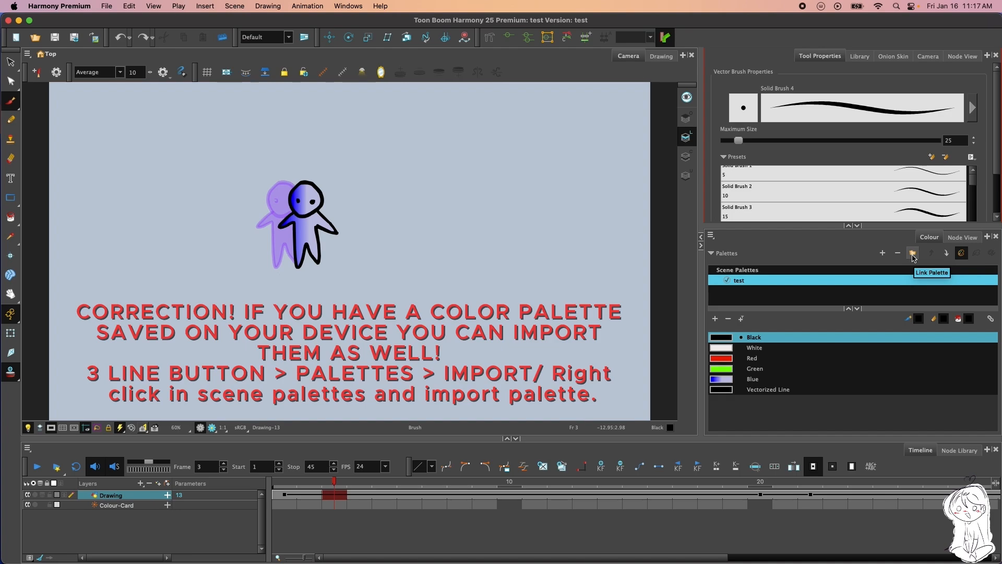
Create a Colour palette named New in the scene palettes and remove it
left_click(894, 244)
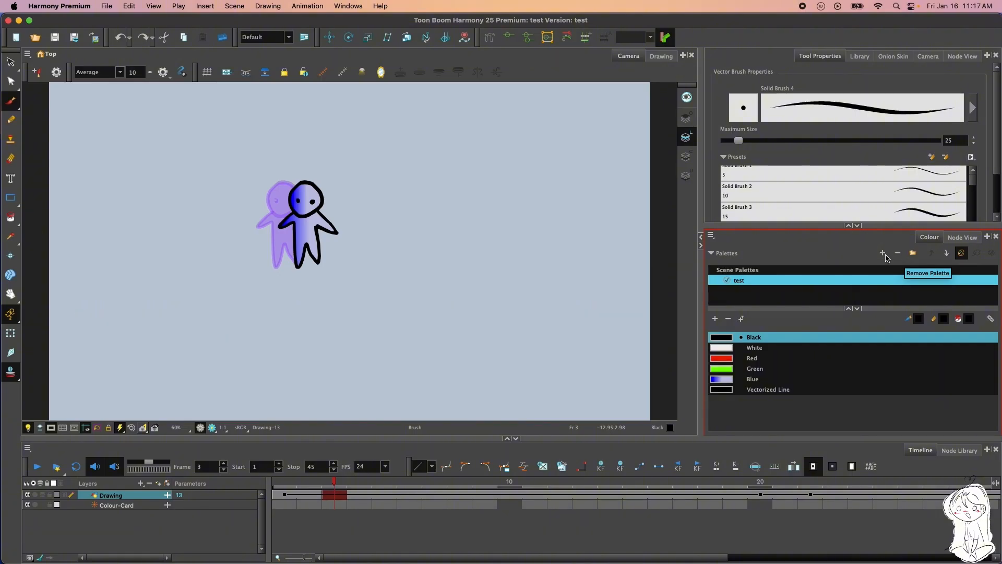
left_click(881, 254)
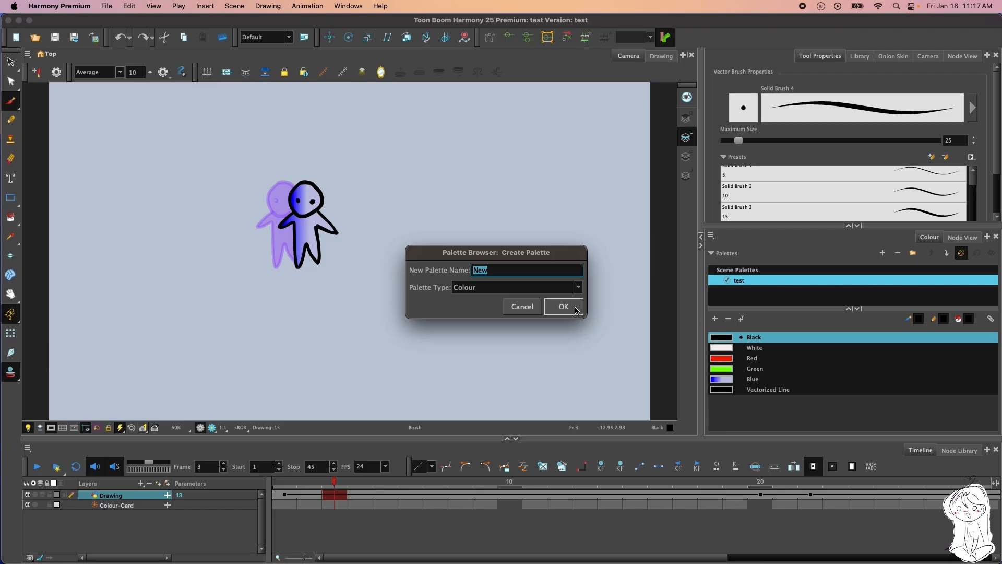
left_click(572, 307)
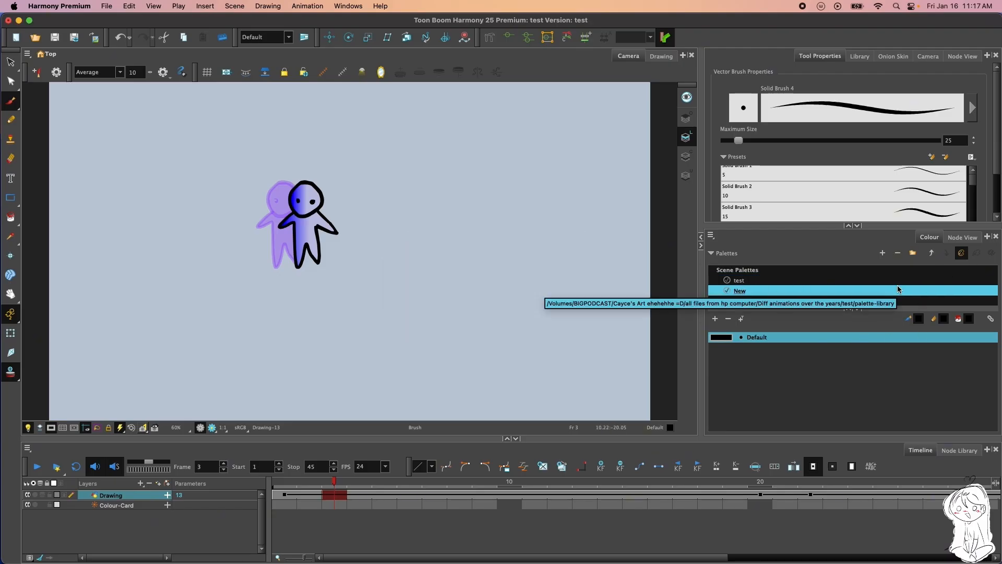
left_click(898, 253)
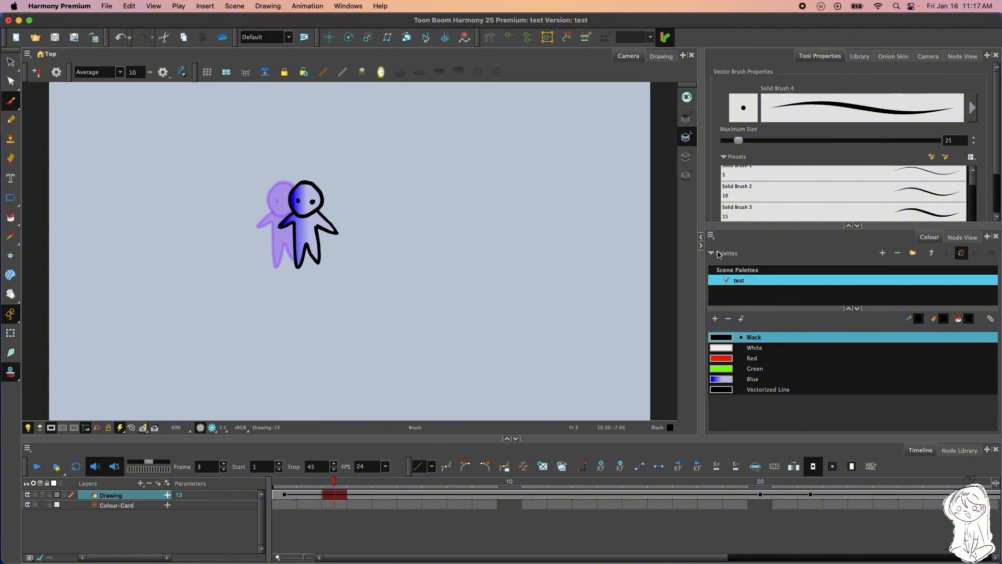
Add a Colour palette named New to the scene and make the test palette the active one
left_click(882, 253)
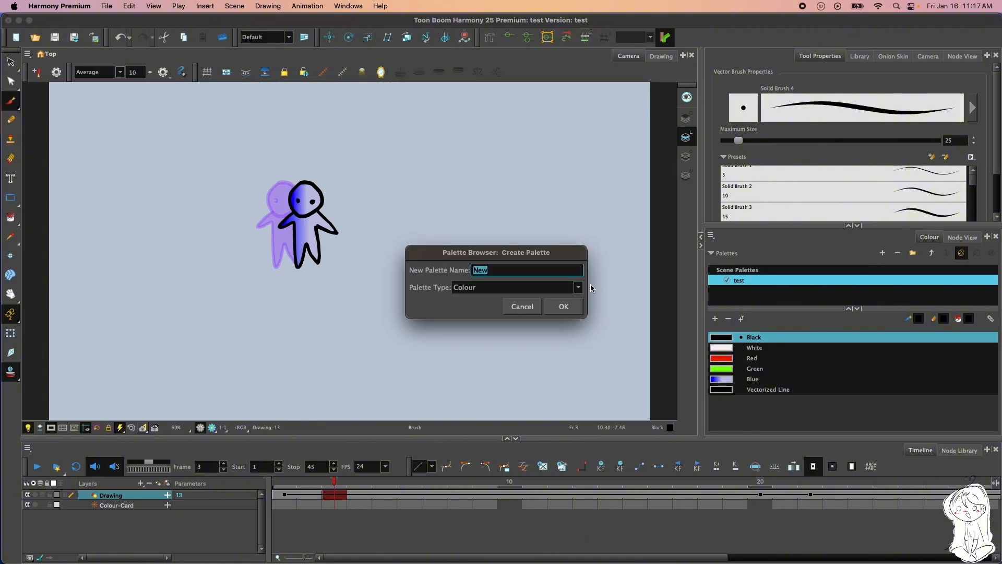
left_click(563, 307)
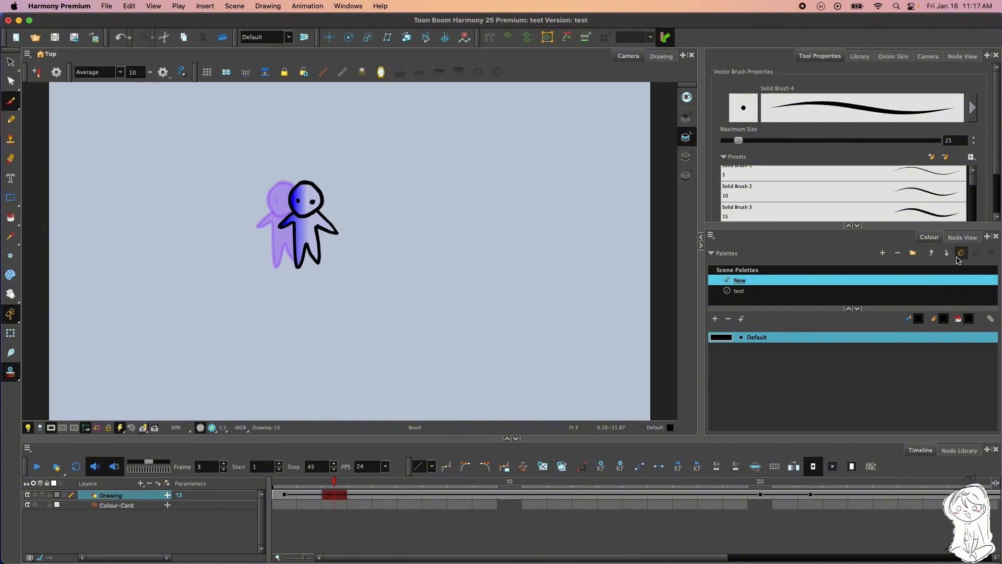
left_click(811, 291)
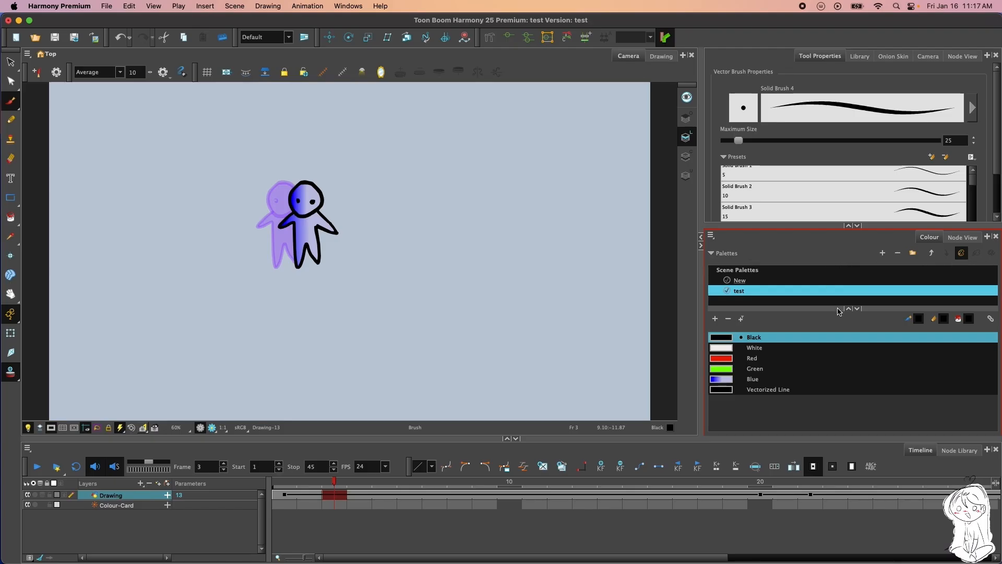
Collapse the palette list, toggle the linking of brush, pencil and paint colours, and choose White as the linked colour
left_click(712, 253)
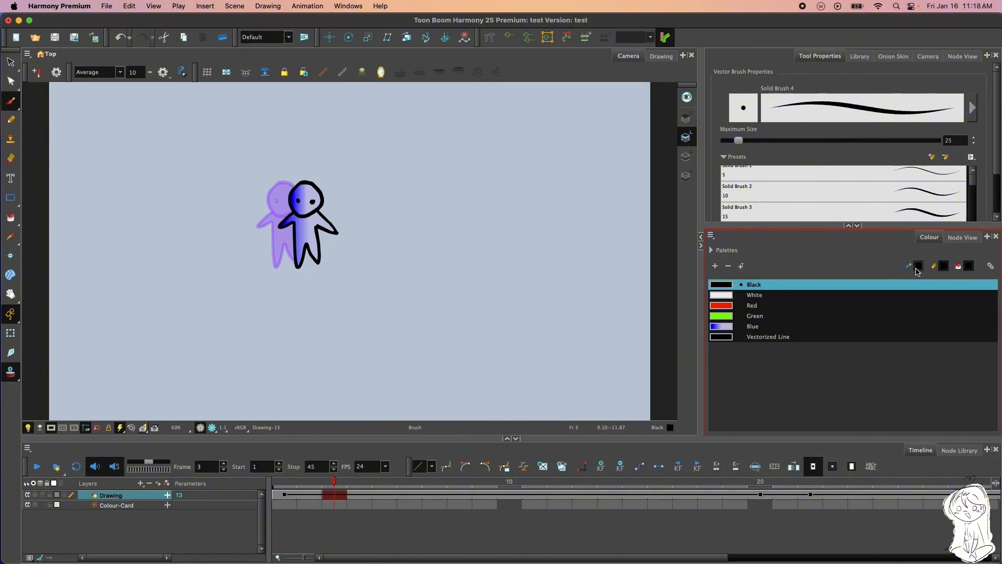
left_click(991, 267)
left_click(990, 274)
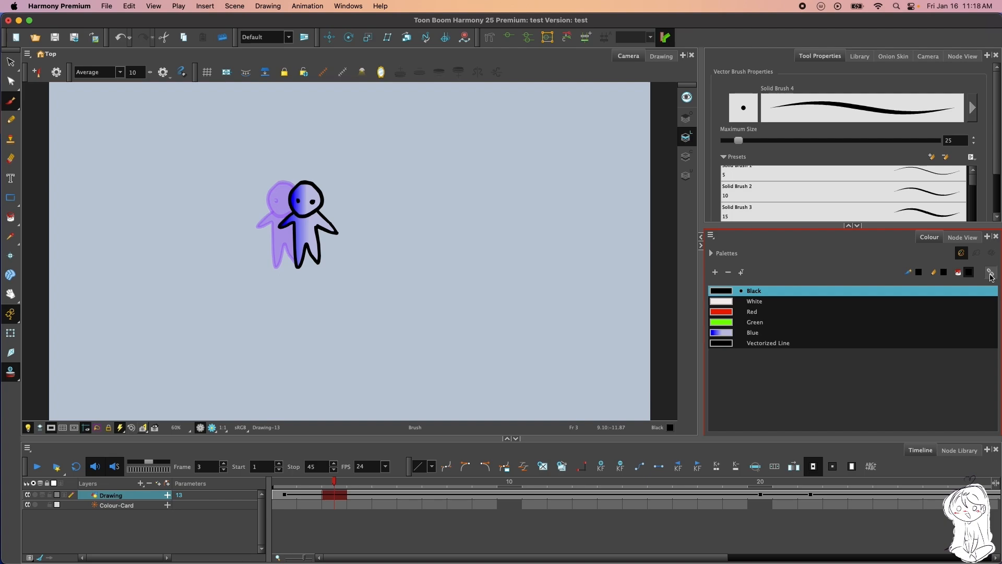
left_click(990, 272)
left_click(728, 302)
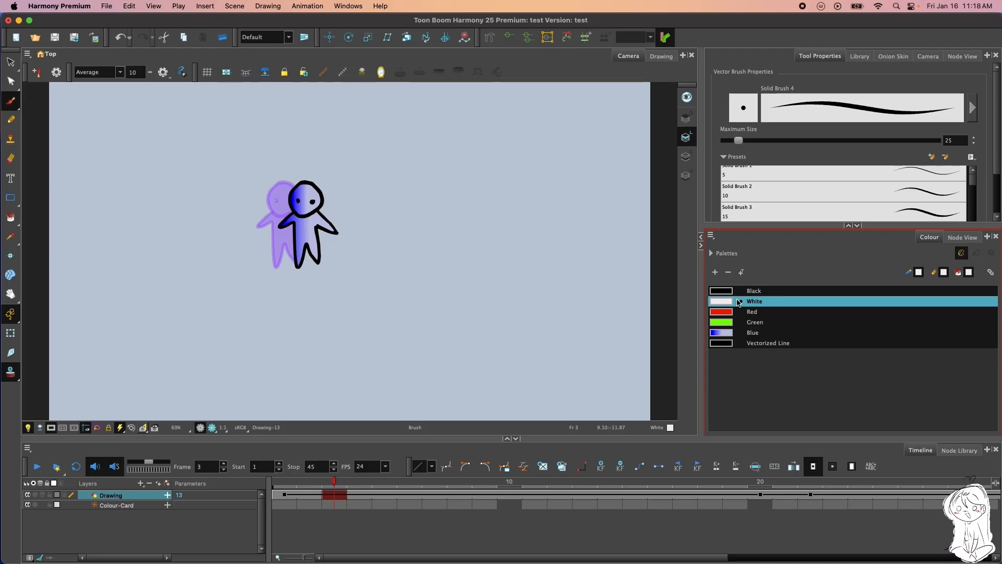
Try Black, Red and Blue as the unlinked paint colour, return it to Black and select the current brush colour
left_click(758, 292)
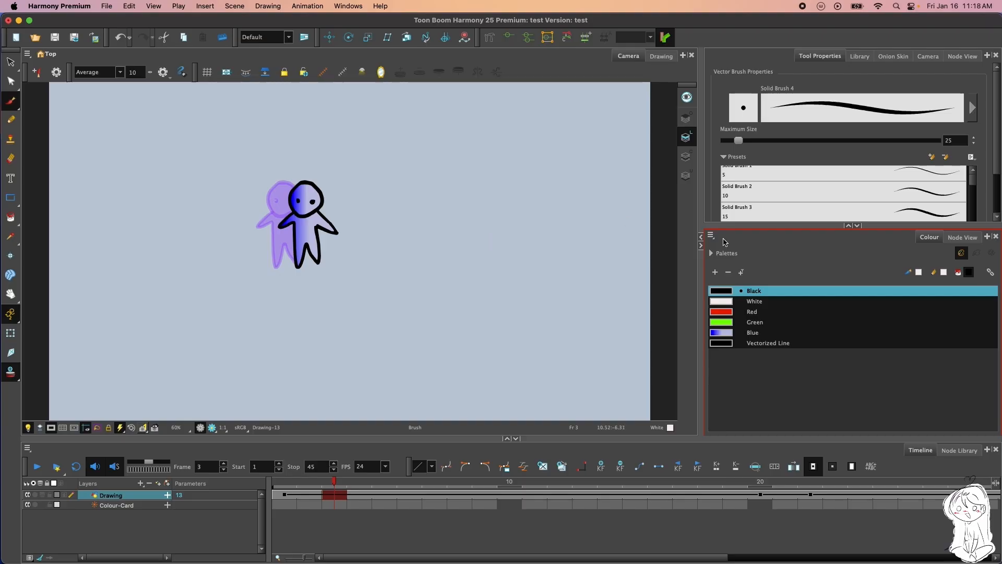
left_click(729, 313)
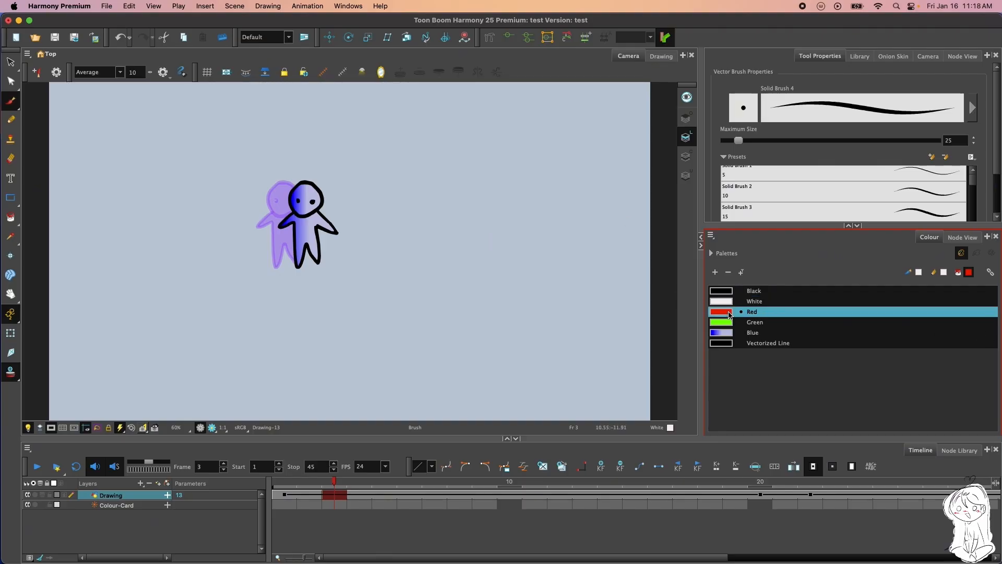
left_click(733, 333)
left_click(733, 297)
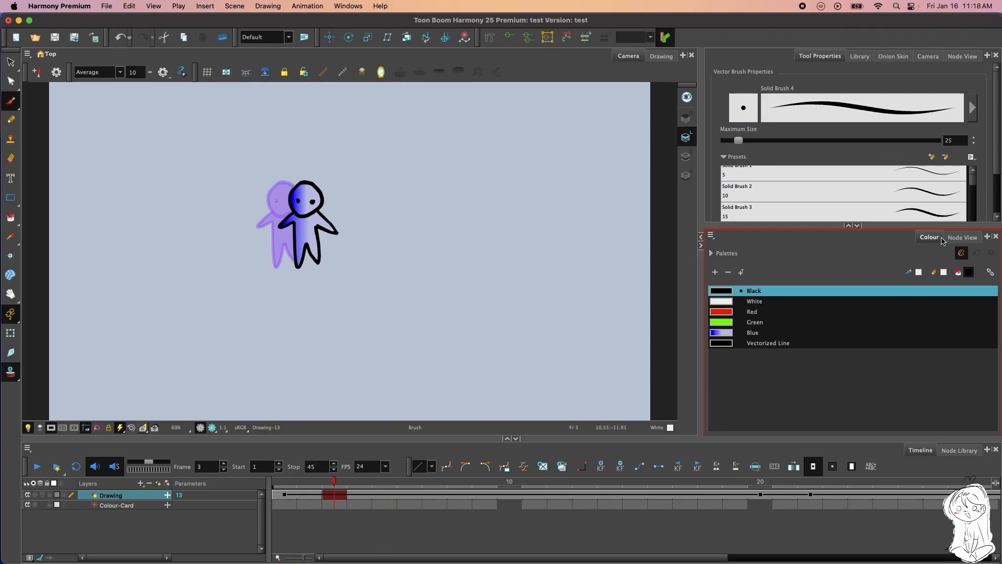
left_click(922, 272)
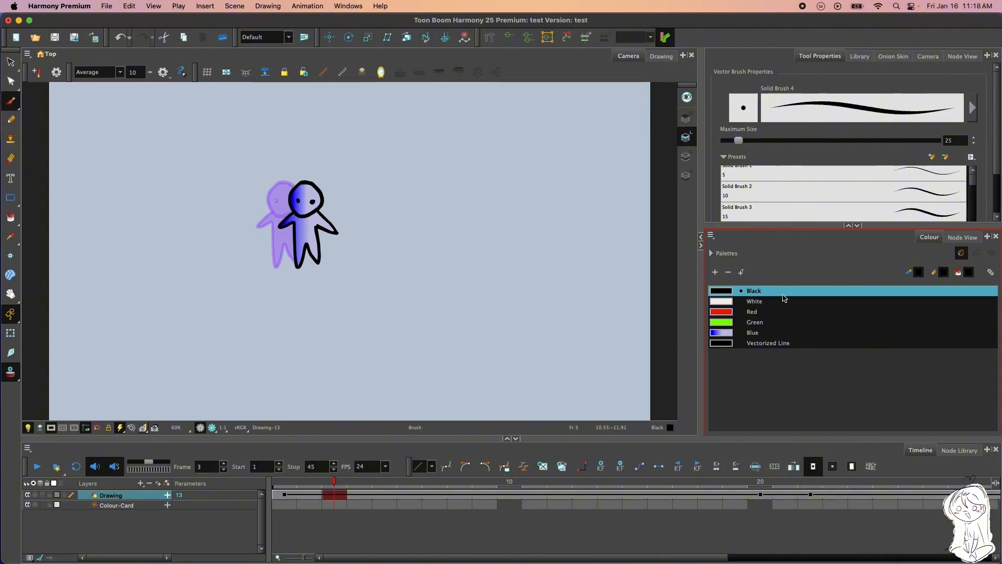
View the Black swatch in the Colour Picker, then compare the settings of the other swatches in the test palette
double_click(724, 295)
left_click_drag(861, 128, 525, 128)
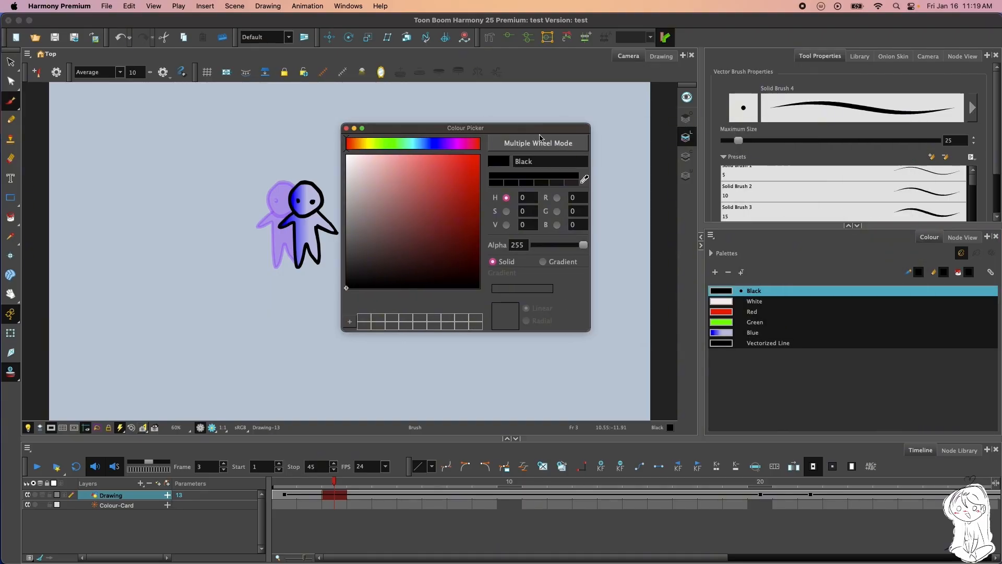
left_click(725, 310)
left_click(725, 301)
left_click(725, 291)
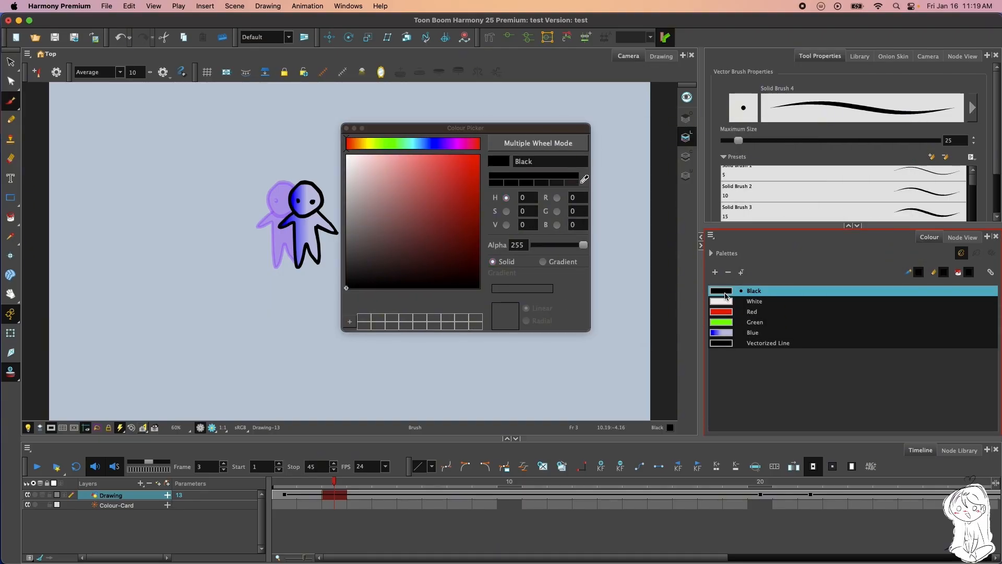
left_click(725, 312)
left_click(725, 322)
left_click(728, 342)
left_click(725, 312)
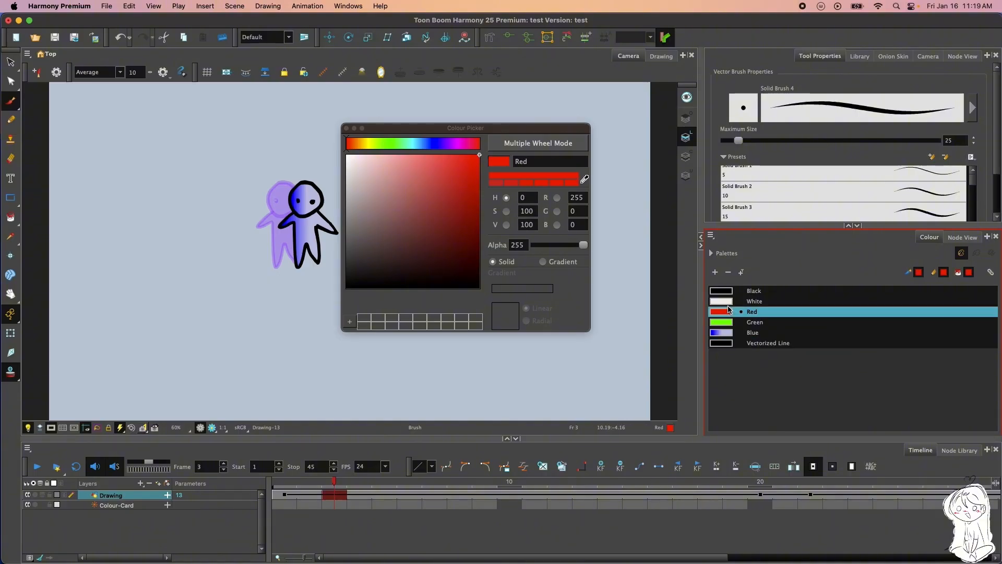
Recolour White to light grey (RGB 223, 206, 206) and Red to a muted red (RGB 181, 52, 52)
left_click(726, 301)
mouse_move(354, 175)
left_mouse_down()
mouse_move(352, 183)
mouse_move(353, 168)
left_mouse_up()
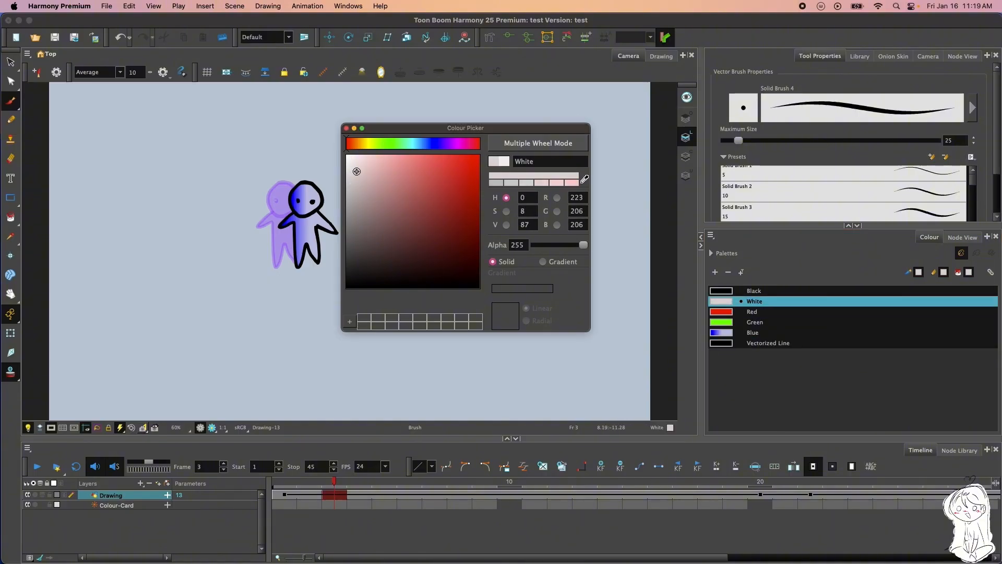
left_click(740, 311)
left_click_drag(443, 197, 439, 192)
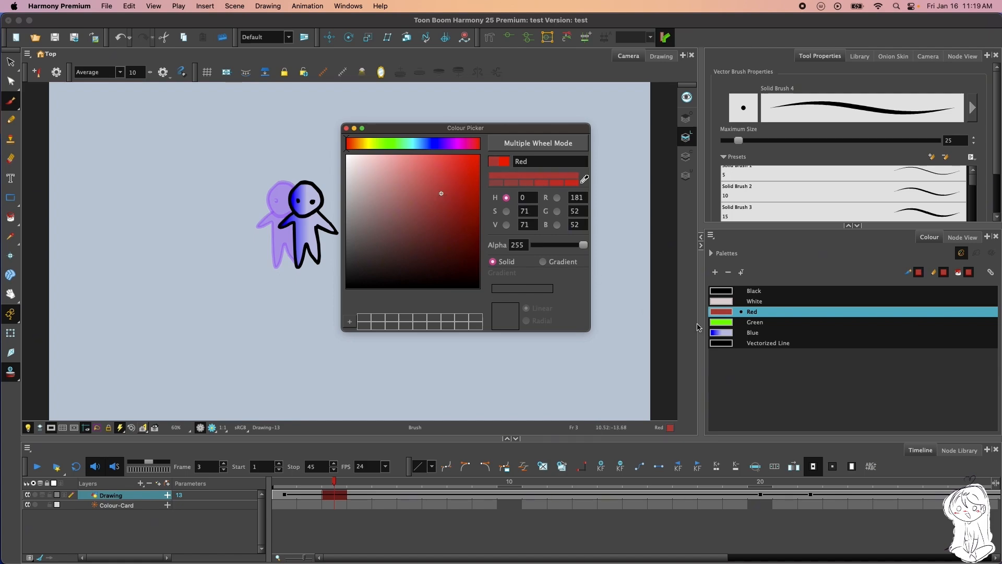
Move the Blue swatch above Red in the palette and recolour Green to a softer, muted green
left_click_drag(733, 332, 726, 309)
left_click(724, 332)
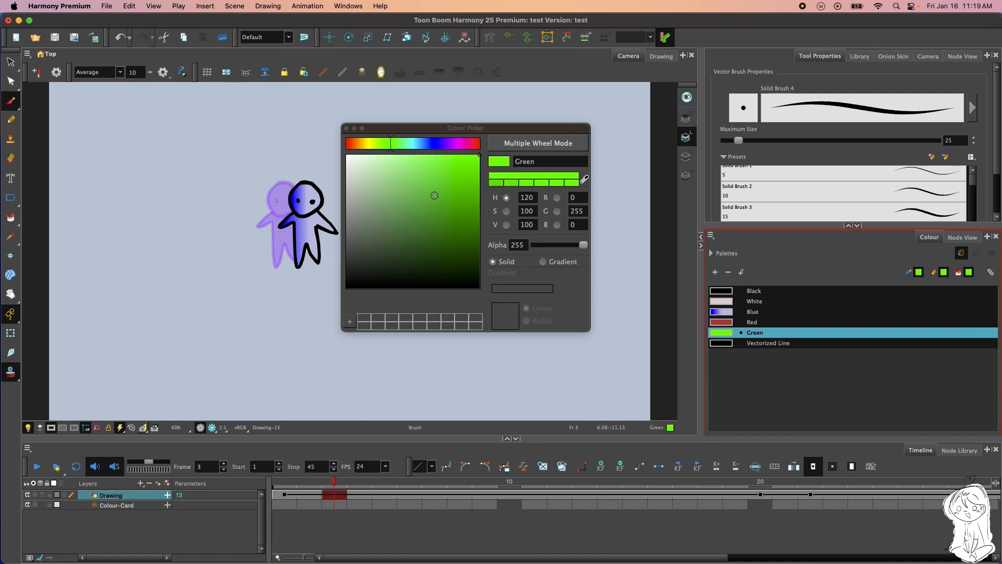
left_click_drag(409, 178, 442, 246)
Recolour Vectorized Line to dark purple (RGB 66, 22, 79), open its name for editing and close the Colour Picker
left_click(733, 342)
left_click(452, 149)
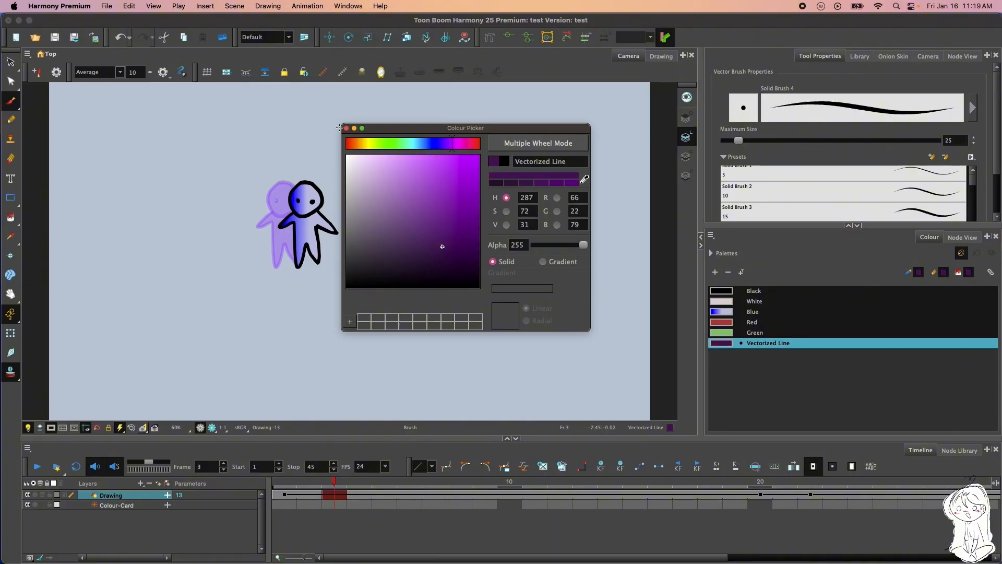
left_click(566, 165)
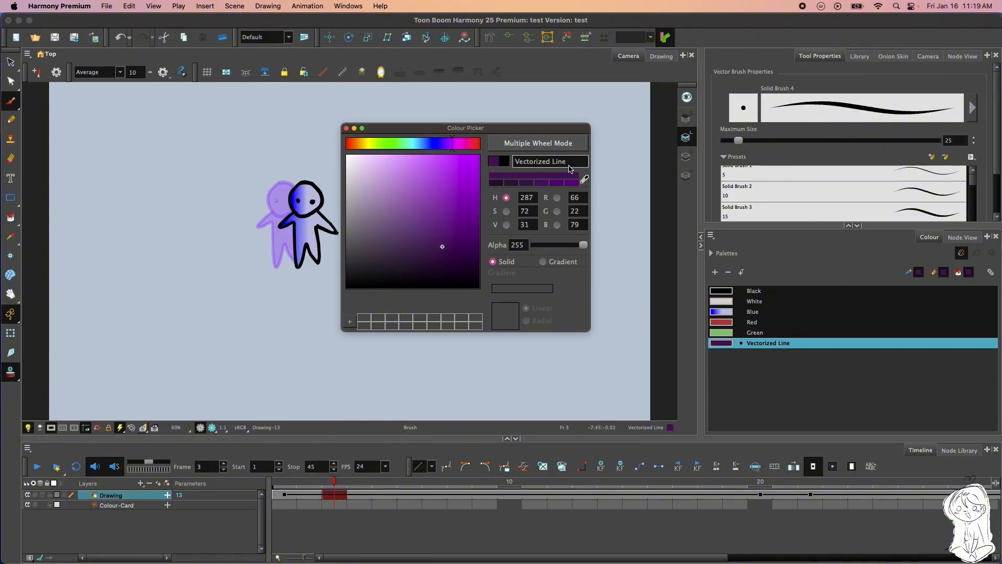
double_click(787, 345)
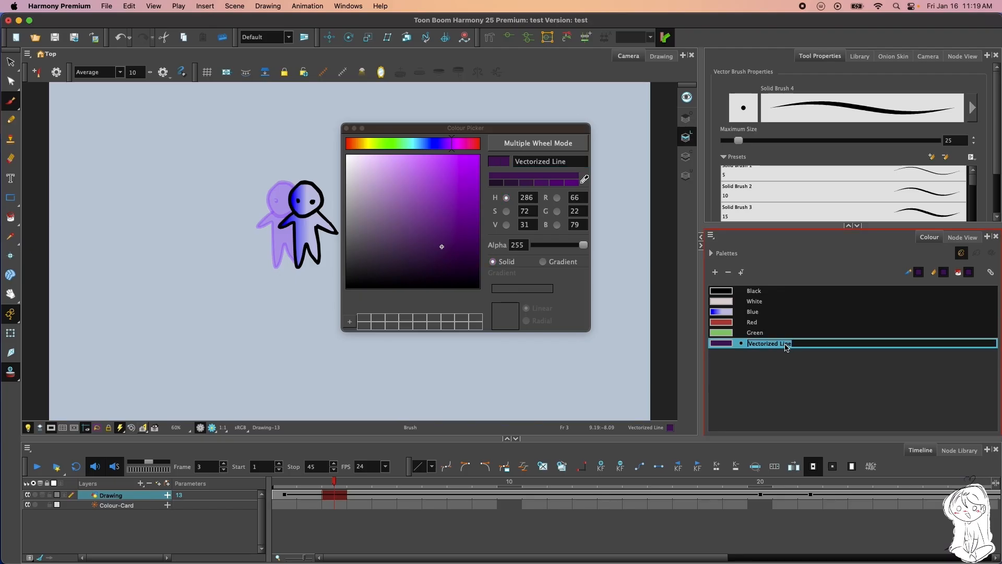
left_click(346, 132)
left_click(345, 128)
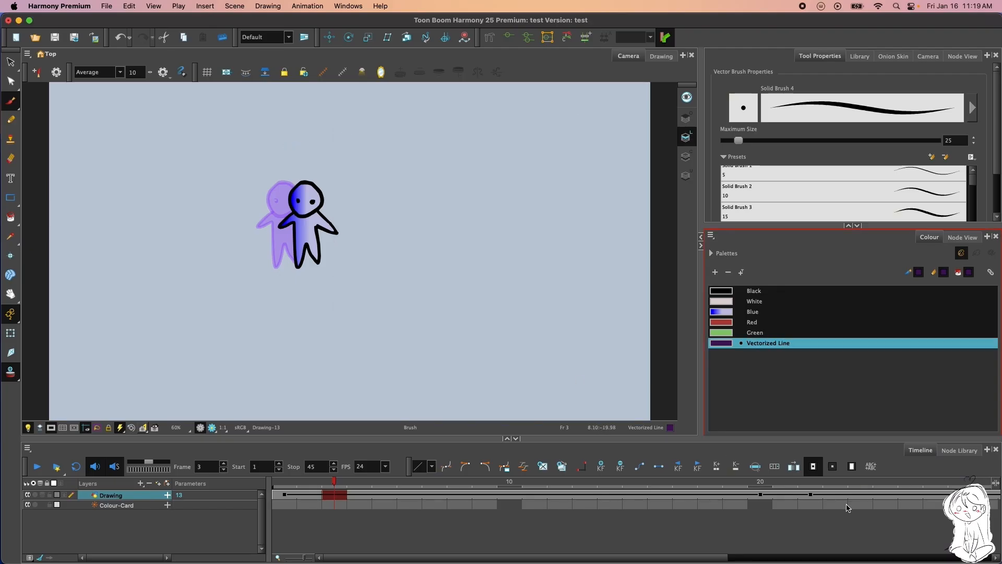
Try the Solid and Radial gradient settings on the Blue colour and return it to a Linear gradient
left_click(739, 302)
double_click(728, 312)
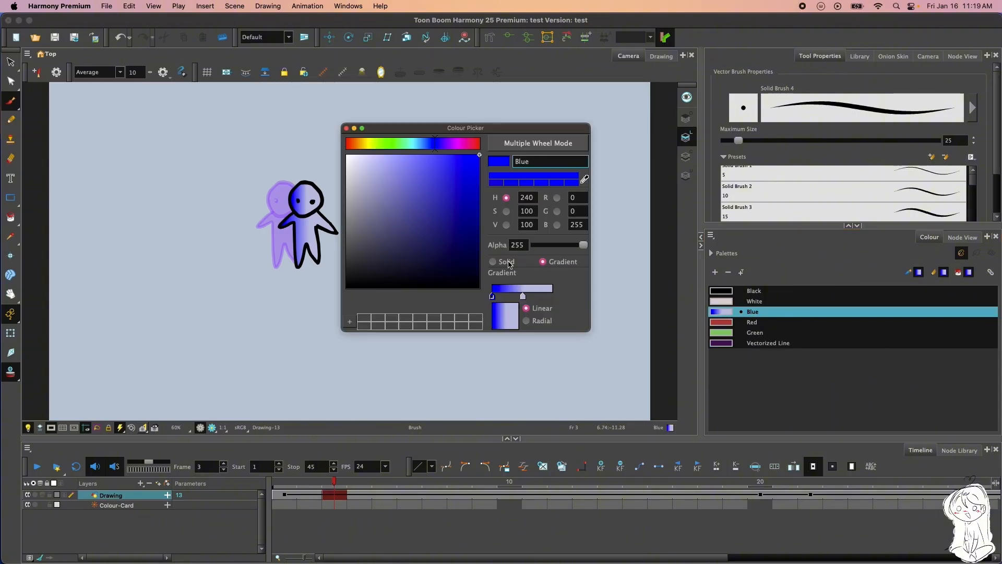
left_click(507, 262)
left_click(542, 262)
left_click(527, 322)
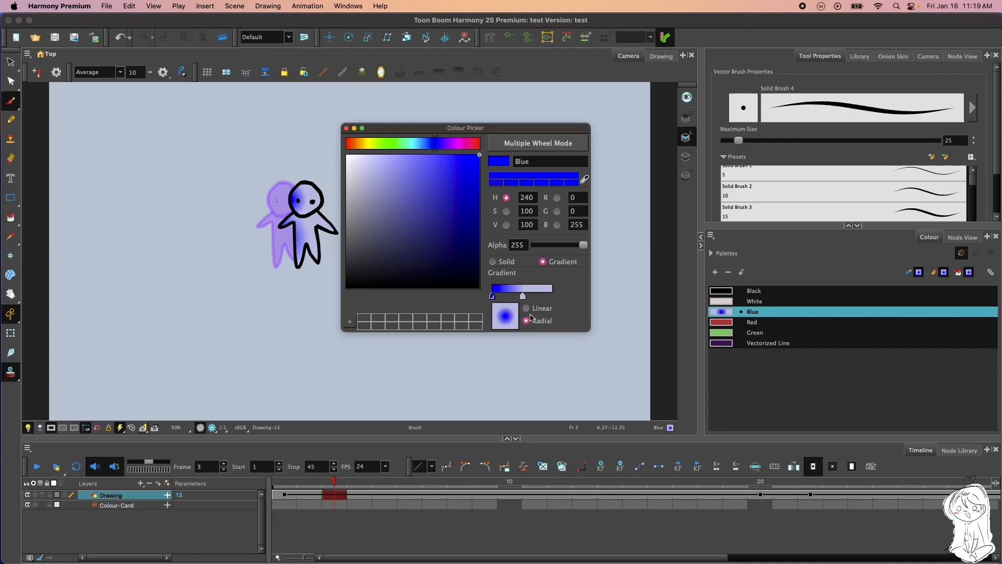
left_click(527, 308)
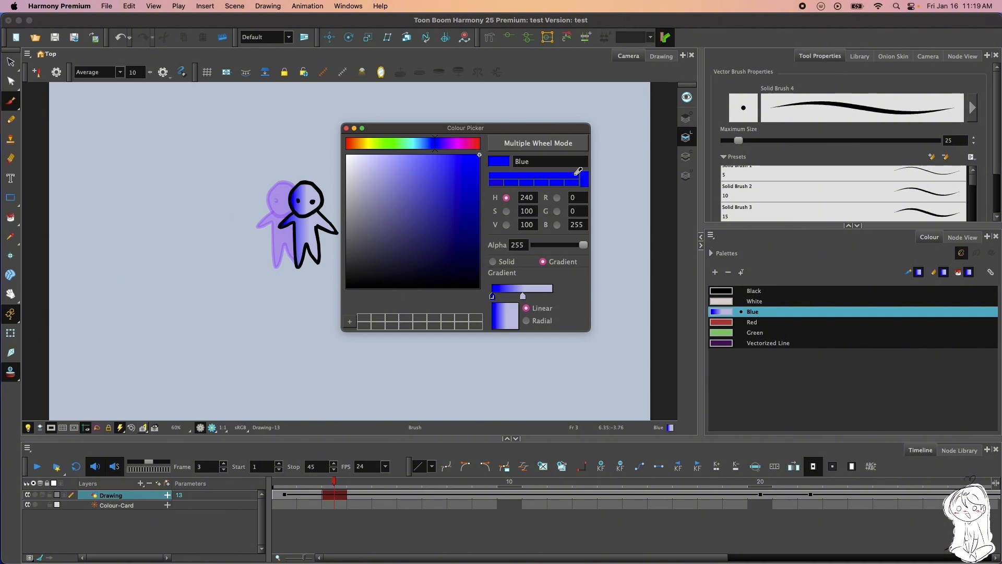
Sample the character's pale fill into the Blue colour, undo the change and close the Colour Picker
left_click(321, 214)
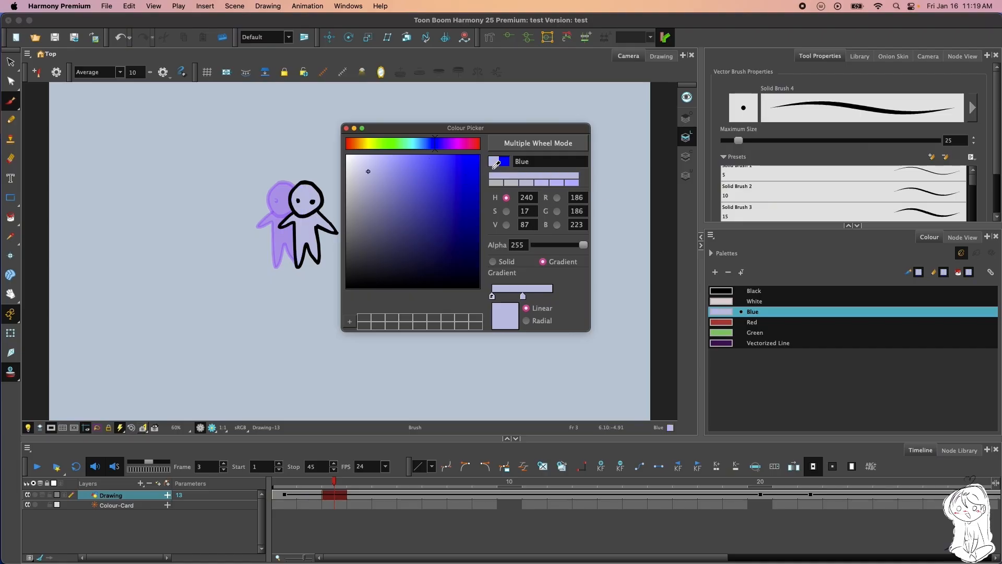
key("super+z")
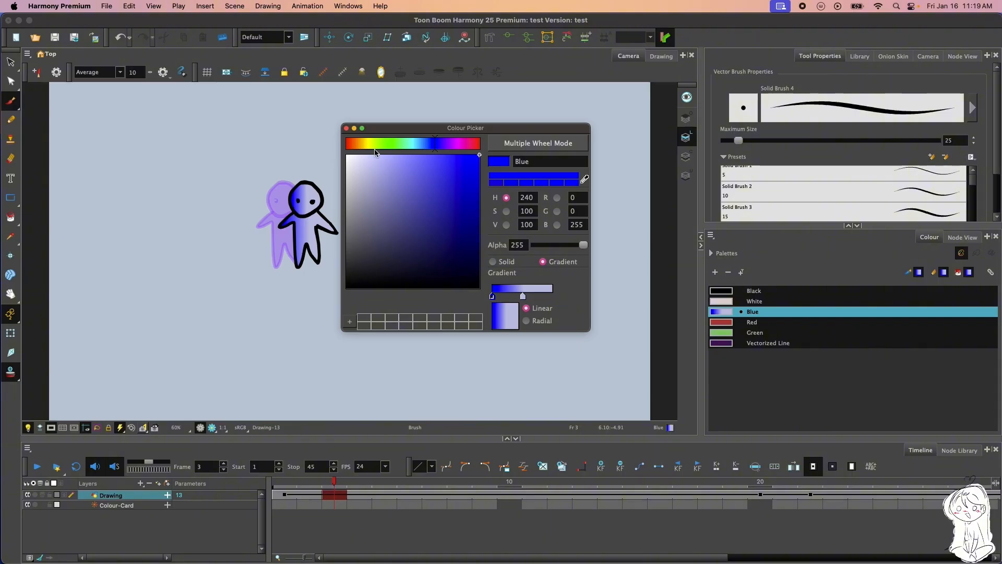
left_click(346, 128)
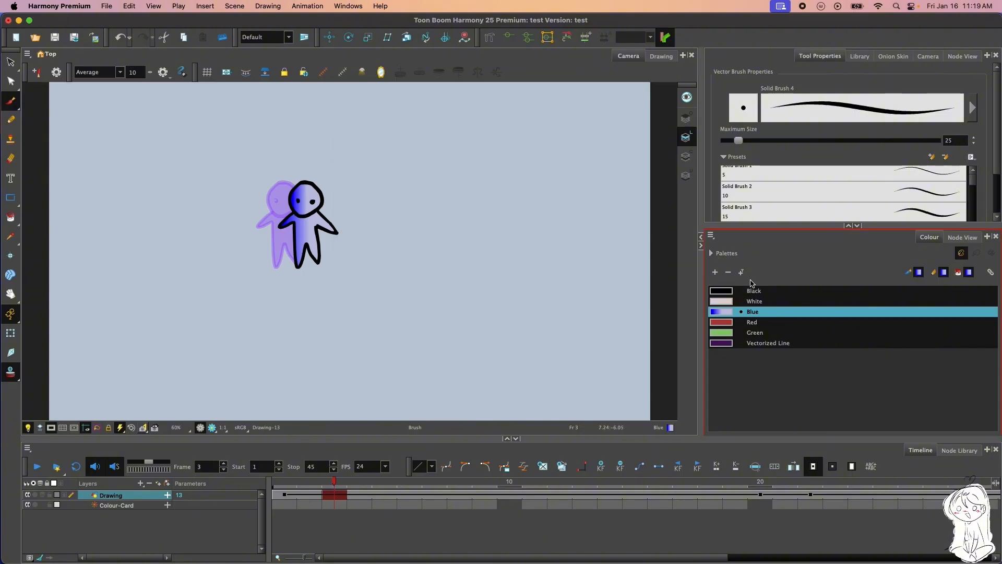
Store the Red colour in the Colour Picker's custom swatches and move White to the end of the test palette
double_click(718, 324)
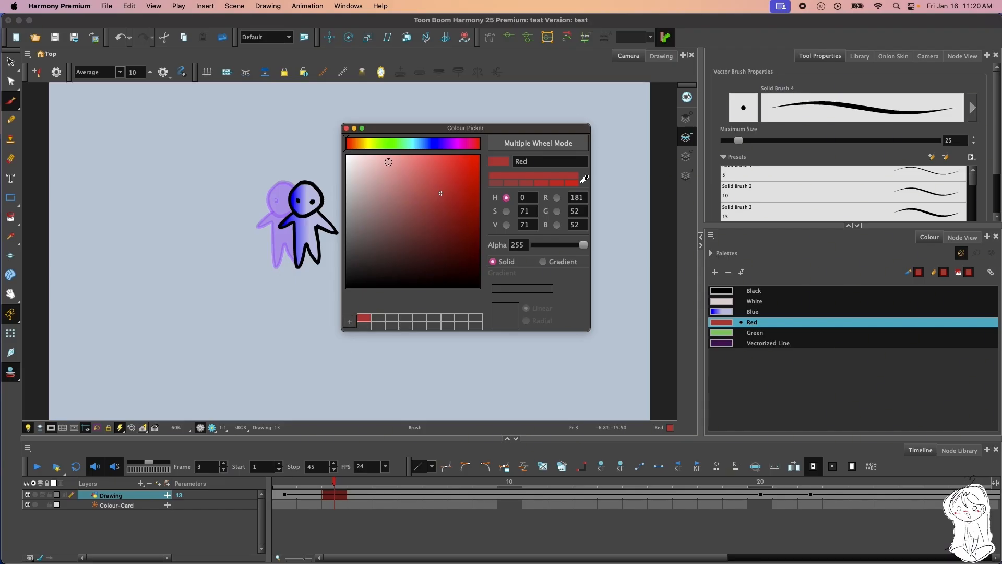
left_click(347, 128)
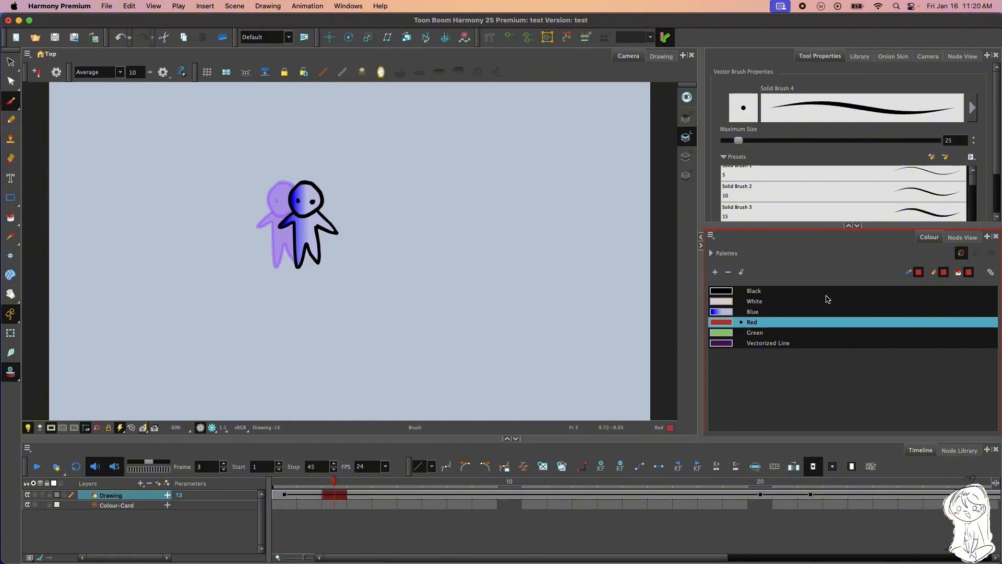
left_click_drag(826, 300, 819, 330)
left_click(807, 334)
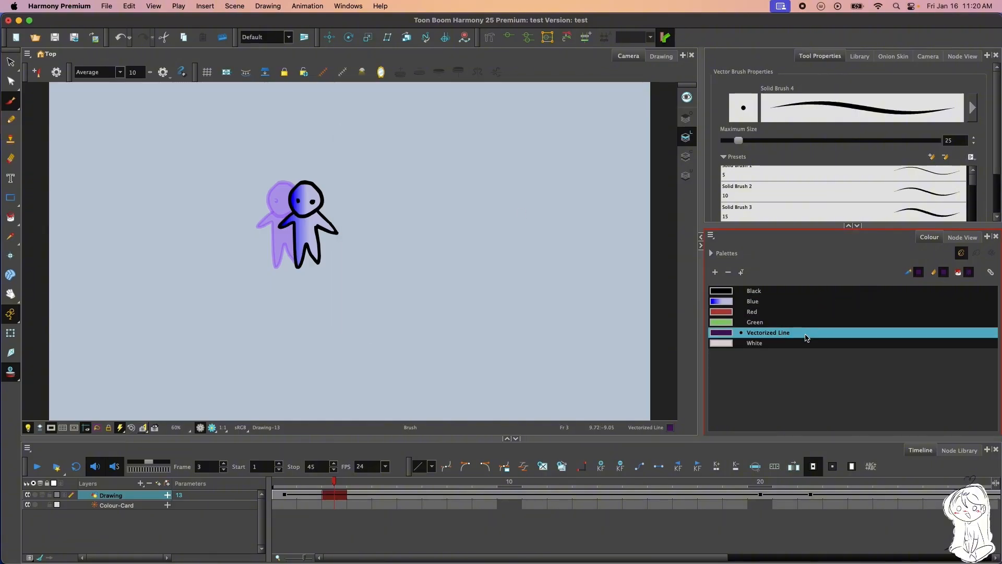
Expand the palette list and compare the colours in the New and test palettes
left_click(713, 253)
left_click(730, 339)
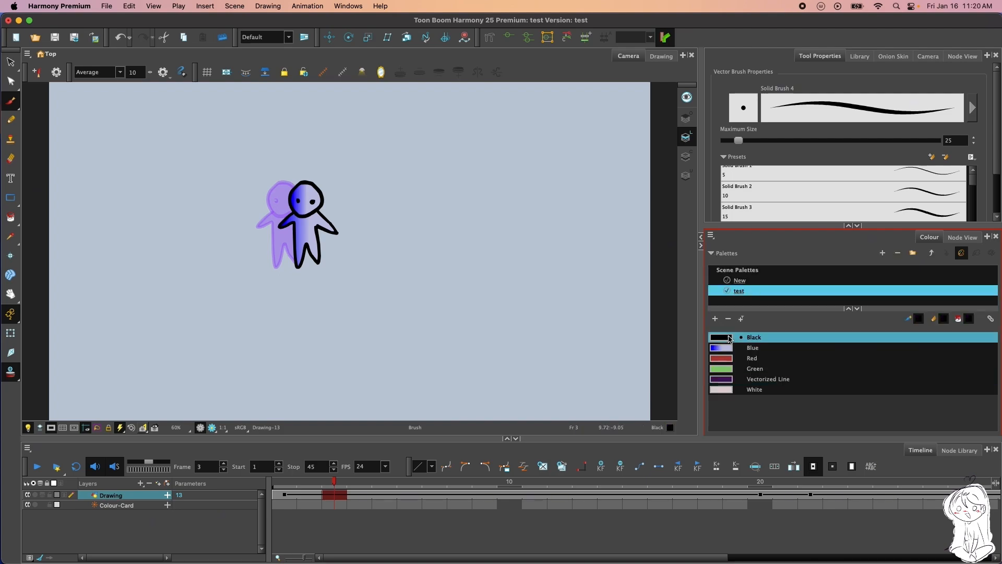
left_click(745, 281)
left_click(738, 290)
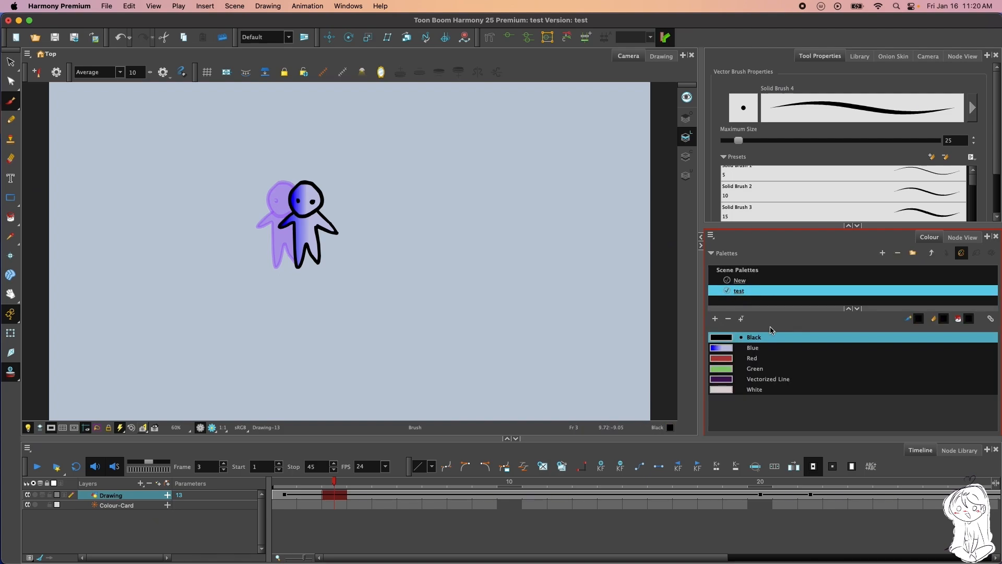
left_click(754, 358)
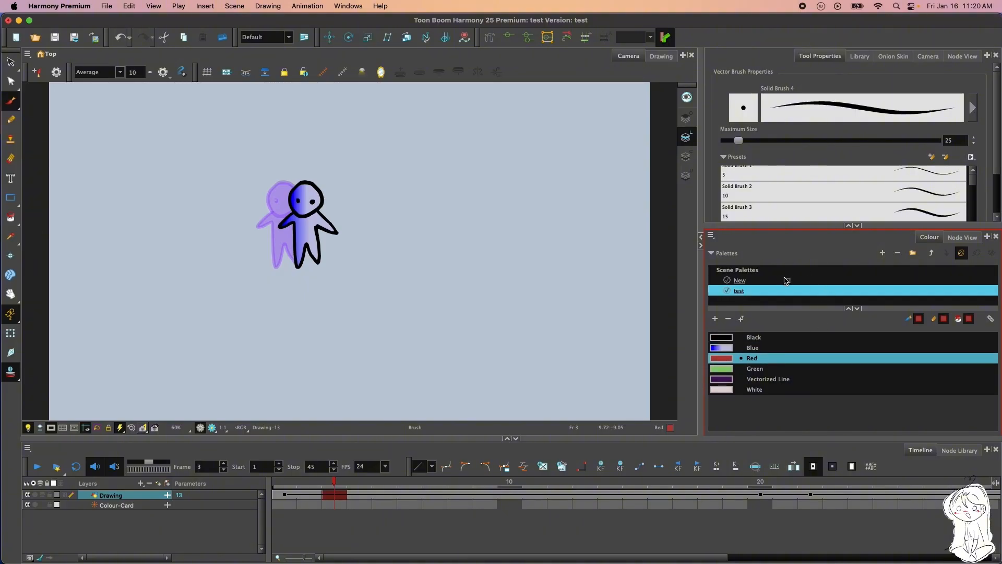
left_click(785, 280)
left_click(757, 291)
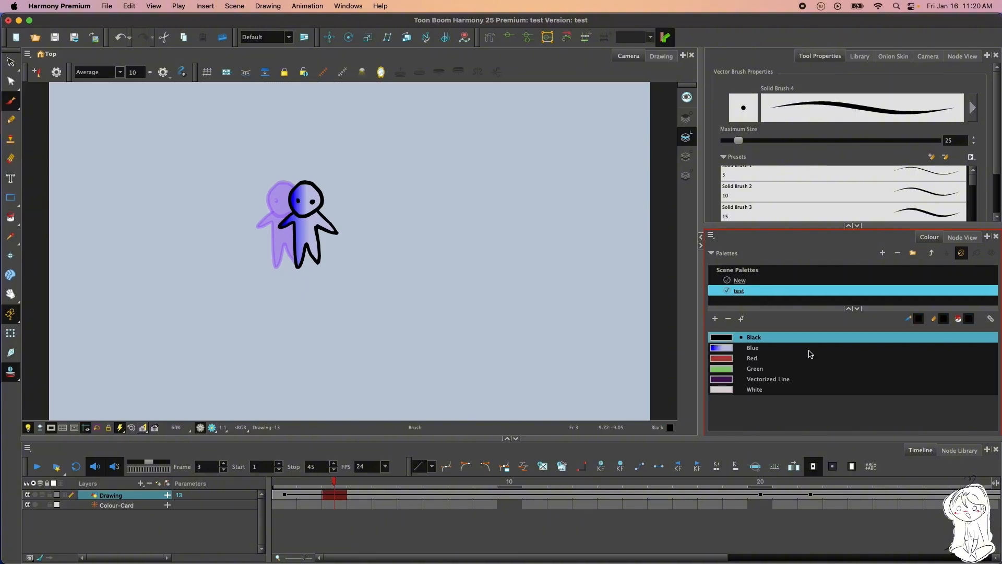
Copy Red from the test palette and paste it into the New palette as a new colour
left_click(762, 359)
right_click(763, 360)
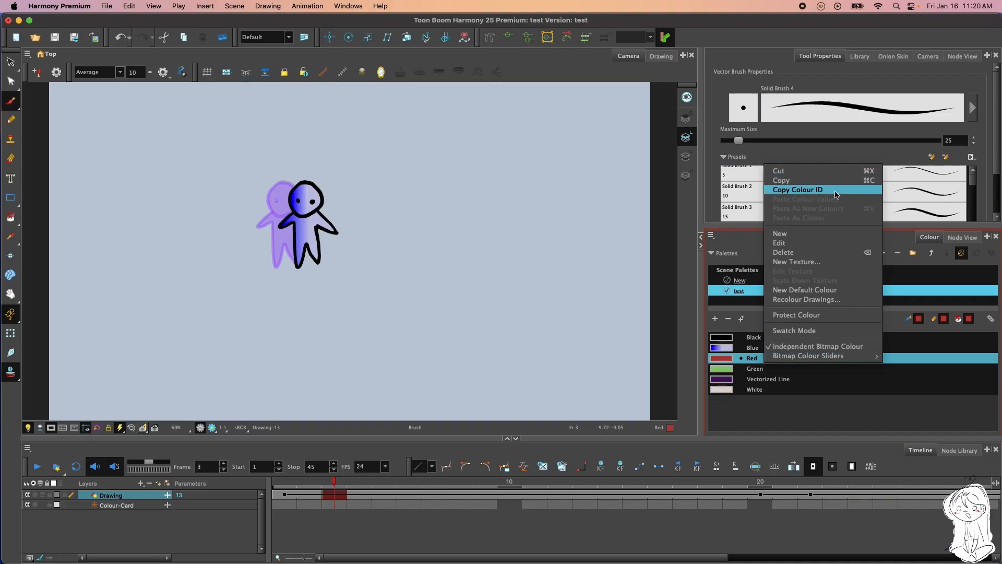
left_click(810, 179)
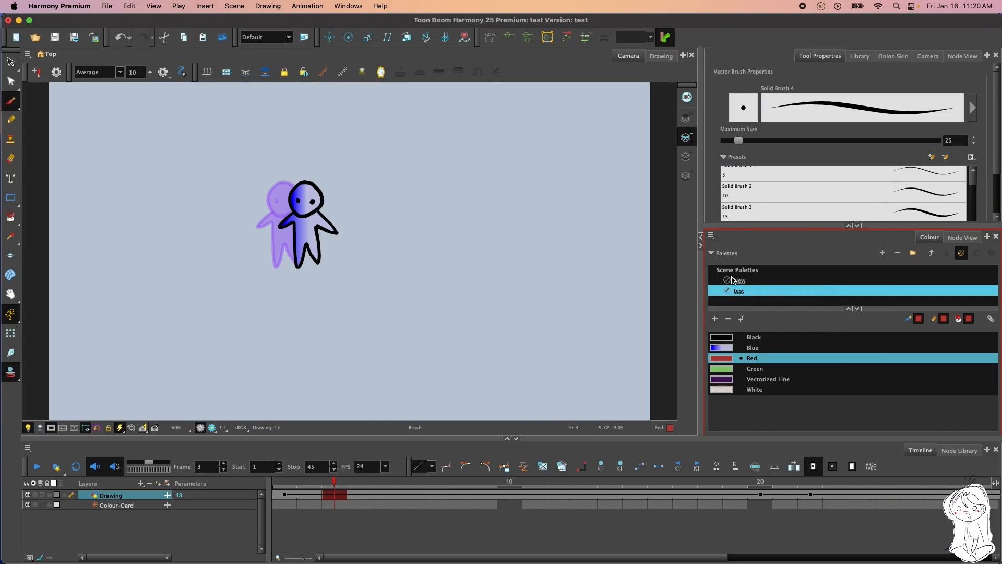
left_click(762, 282)
right_click(795, 356)
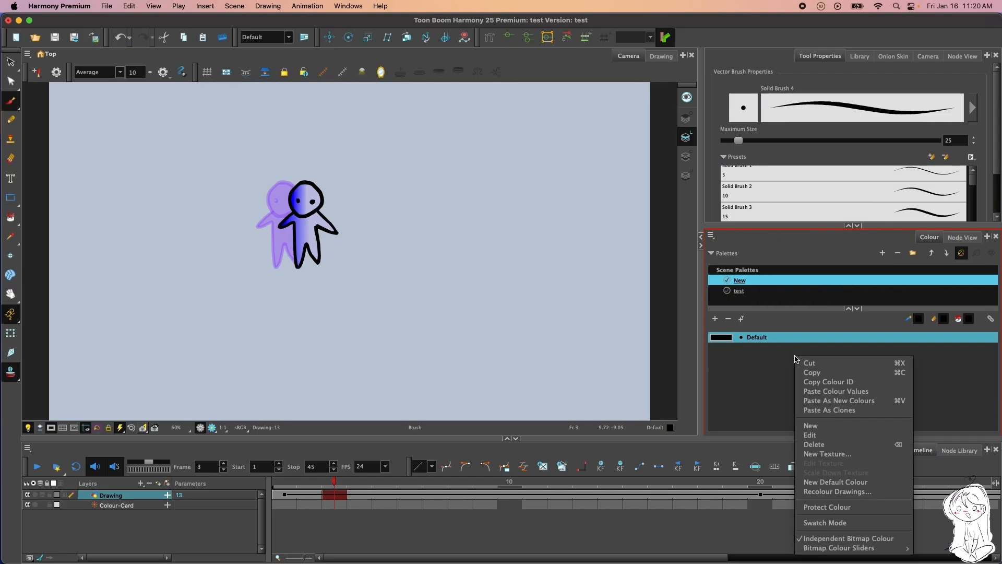
left_click(853, 401)
Check the Default and Red swatches and the colour options in the New palette, and return to the test palette
left_click(775, 347)
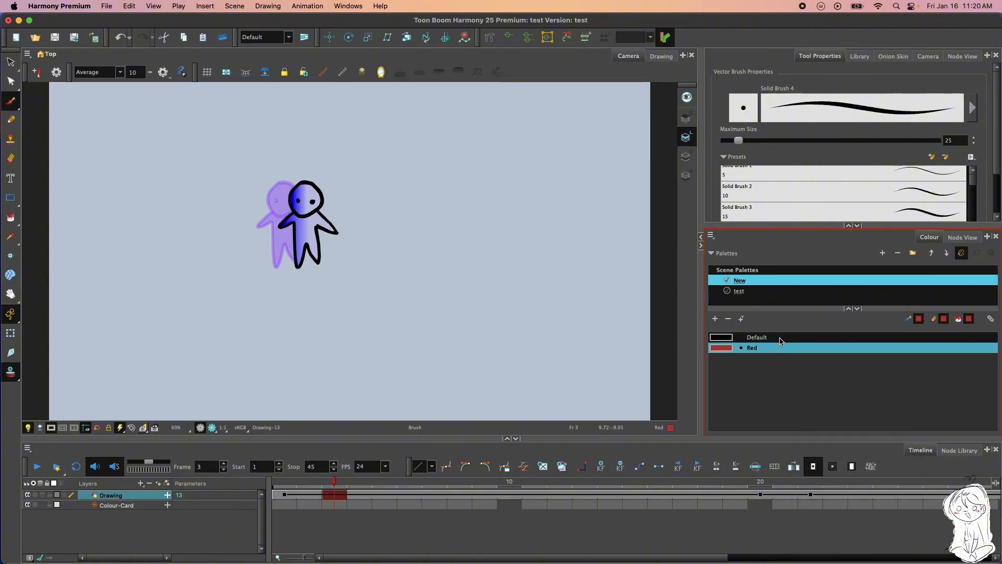
left_click(782, 335)
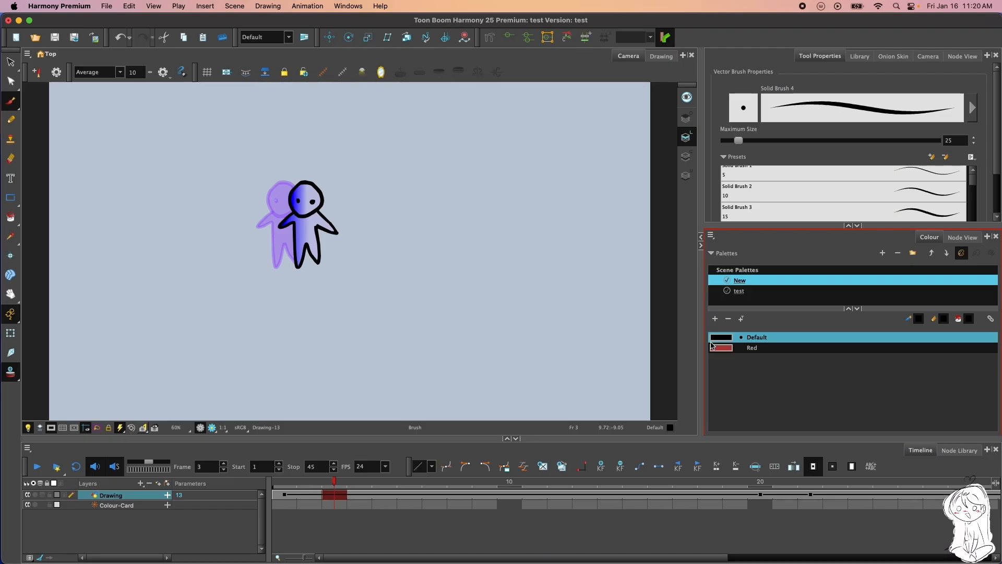
right_click(797, 357)
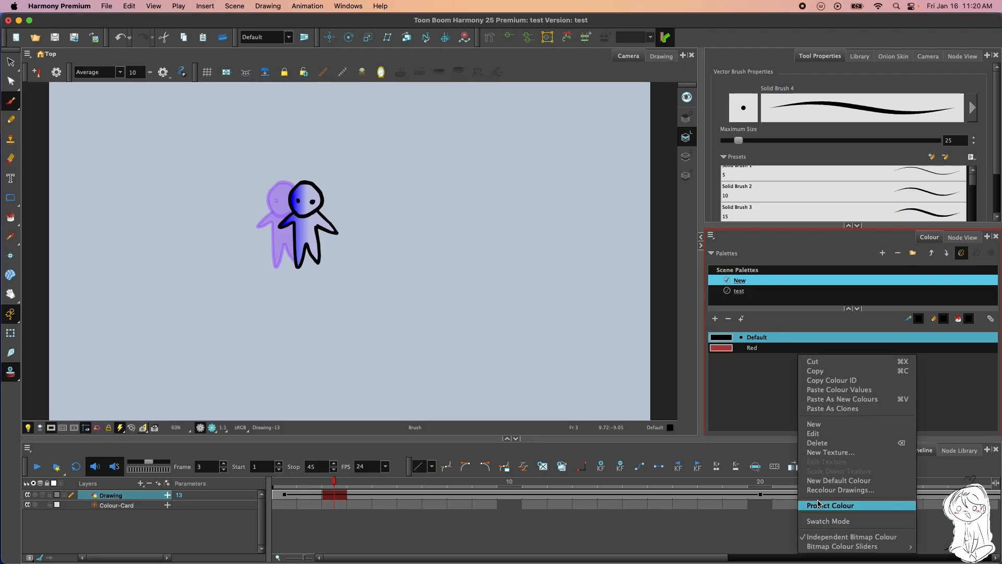
left_click(753, 419)
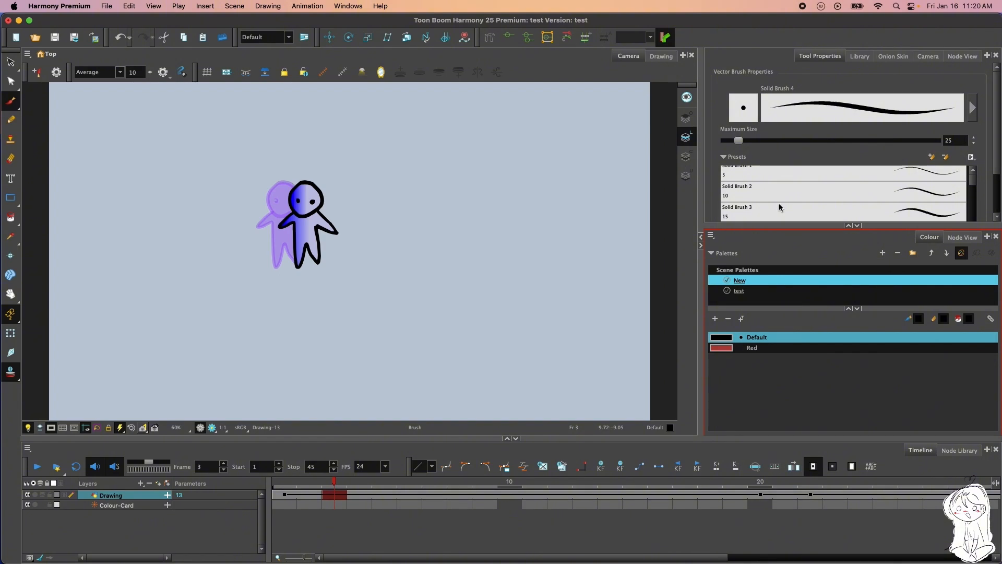
left_click(756, 292)
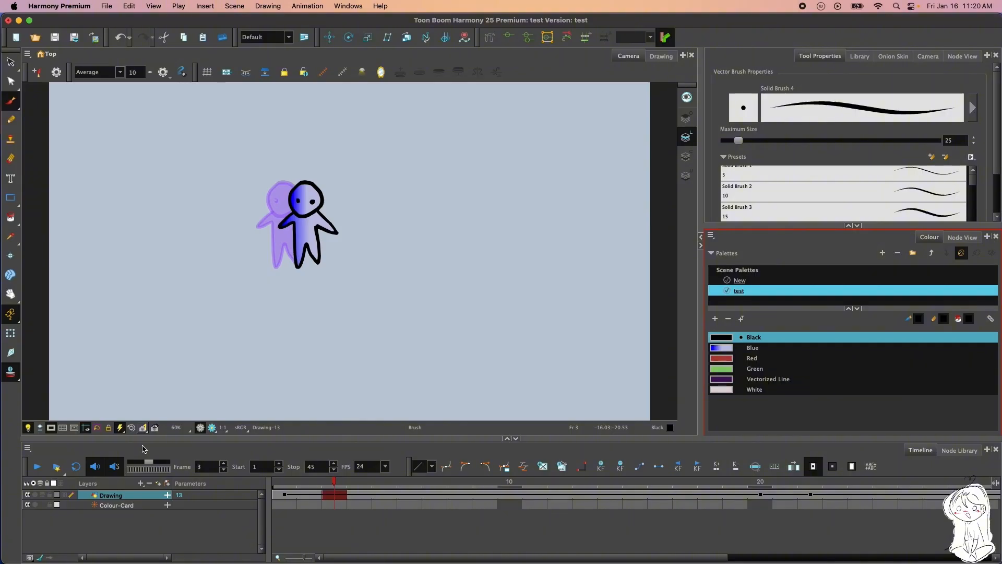
Preview the character on several early frames in Render View, and return to OpenGL View on frame 1
left_click(214, 429)
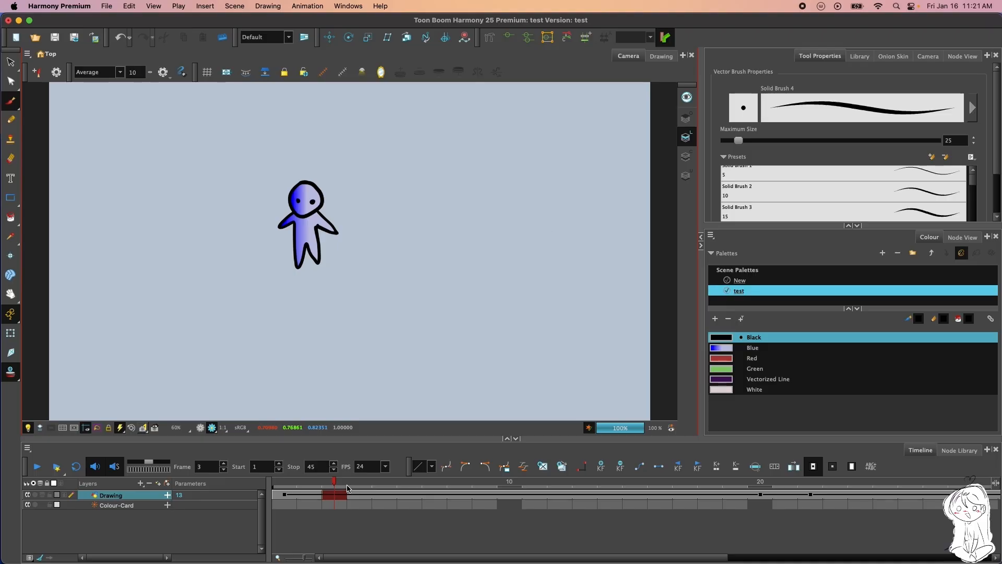
left_click_drag(337, 483, 264, 480)
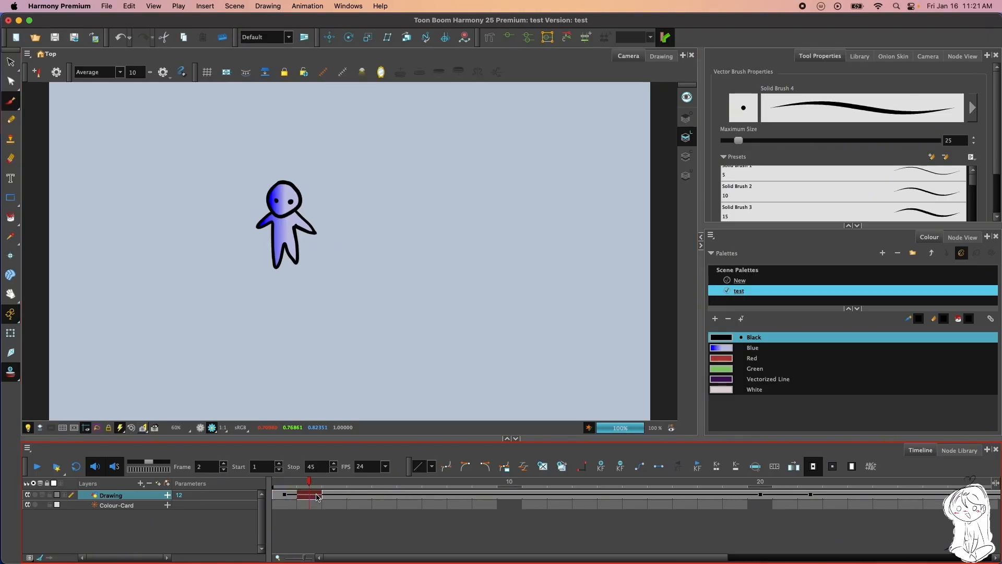
left_click(340, 497)
left_click(356, 502)
left_click(421, 497)
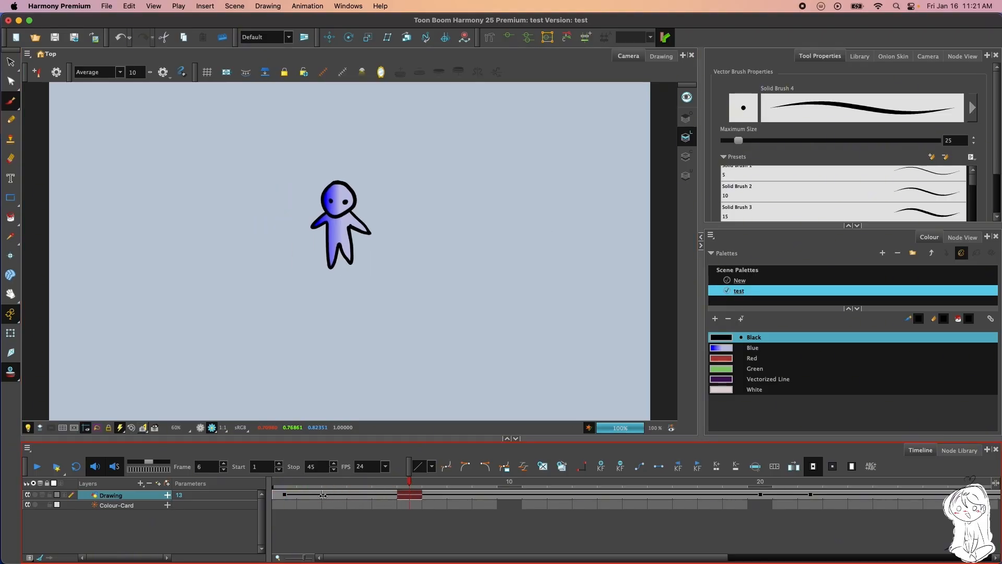
left_click(299, 502)
mouse_move(299, 485)
left_mouse_down()
mouse_move(485, 487)
mouse_move(220, 487)
mouse_move(455, 488)
mouse_move(281, 489)
left_mouse_up()
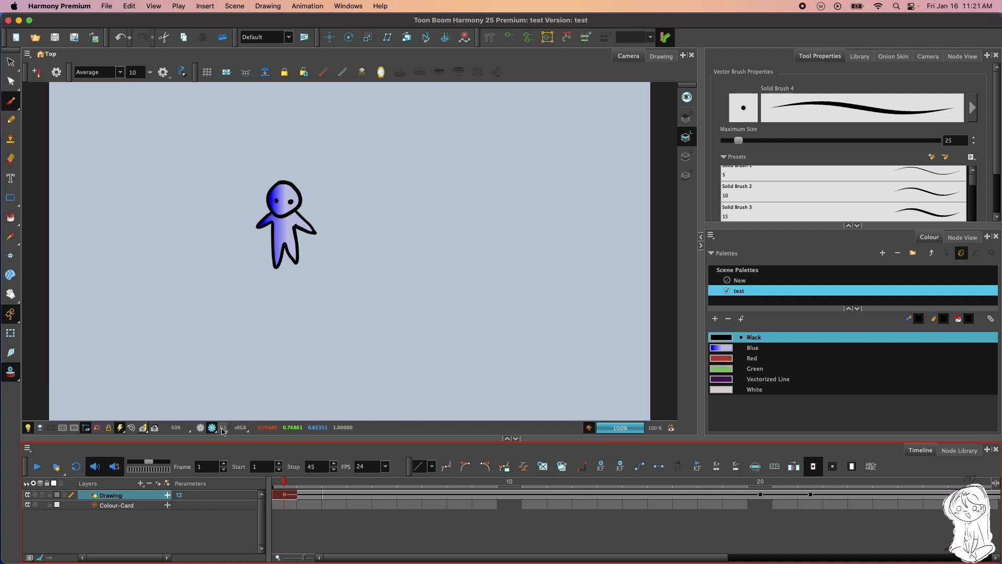
left_click(201, 428)
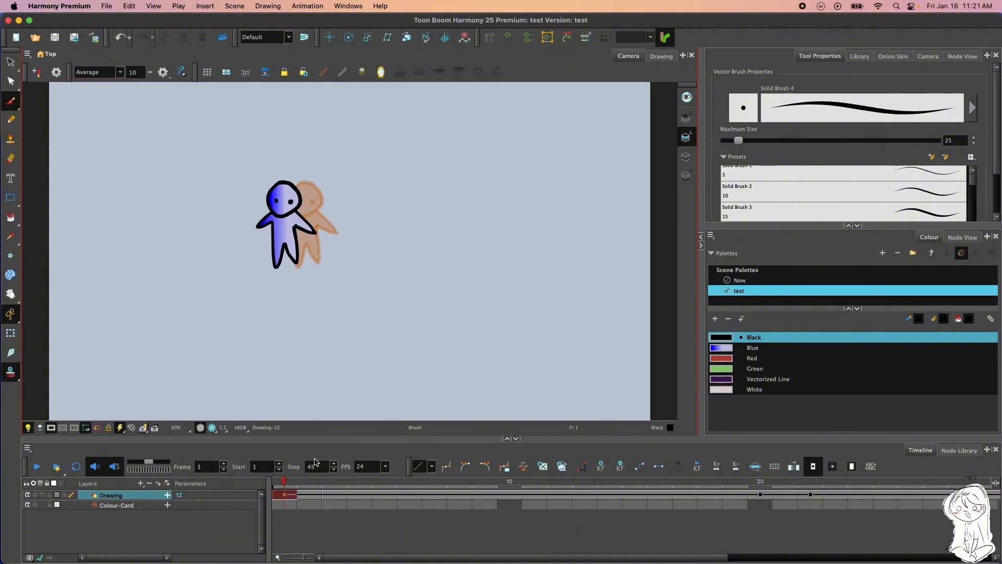
Try starting playback at frame 4, and restore the start to frame 1
left_click(279, 468)
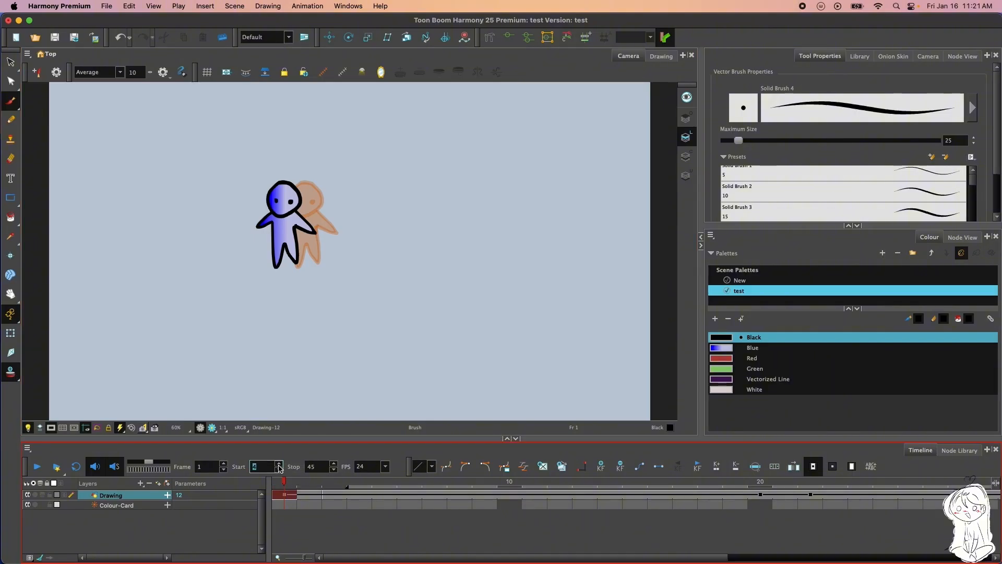
left_click(364, 488)
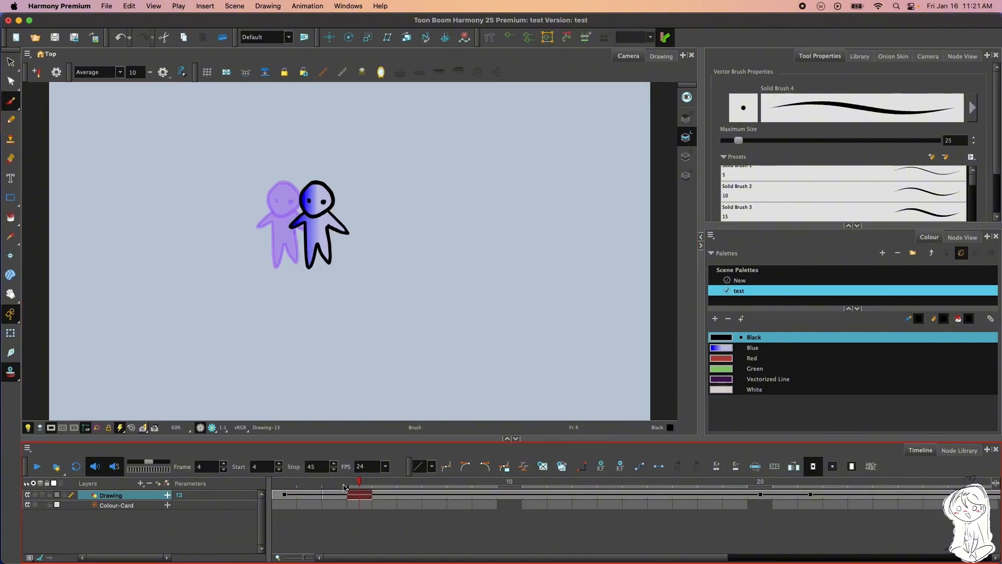
left_click_drag(348, 489, 308, 490)
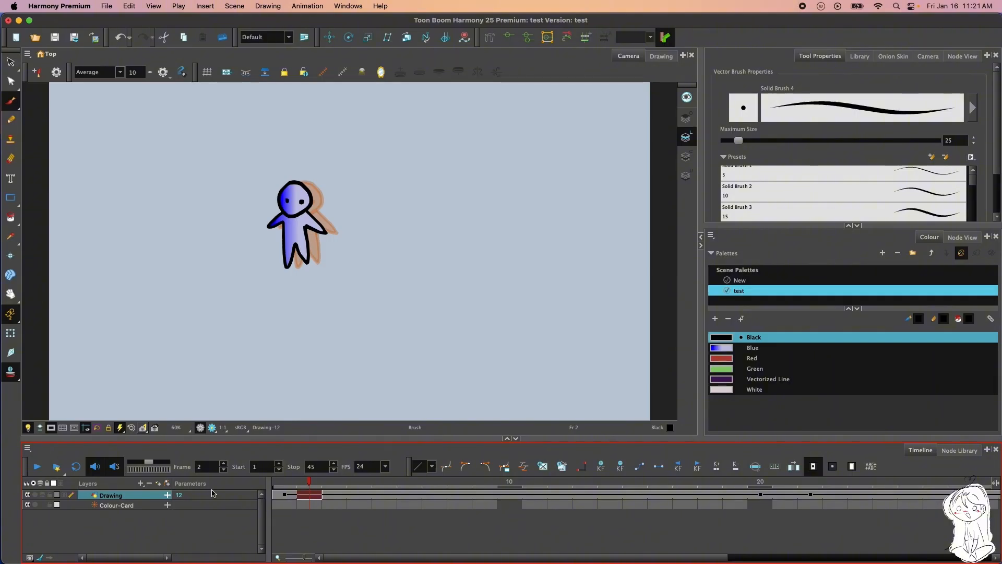
Move the scene's end marker to frame 46 and try the jog control for scrubbing frames
scroll(904, 523, "right", 10)
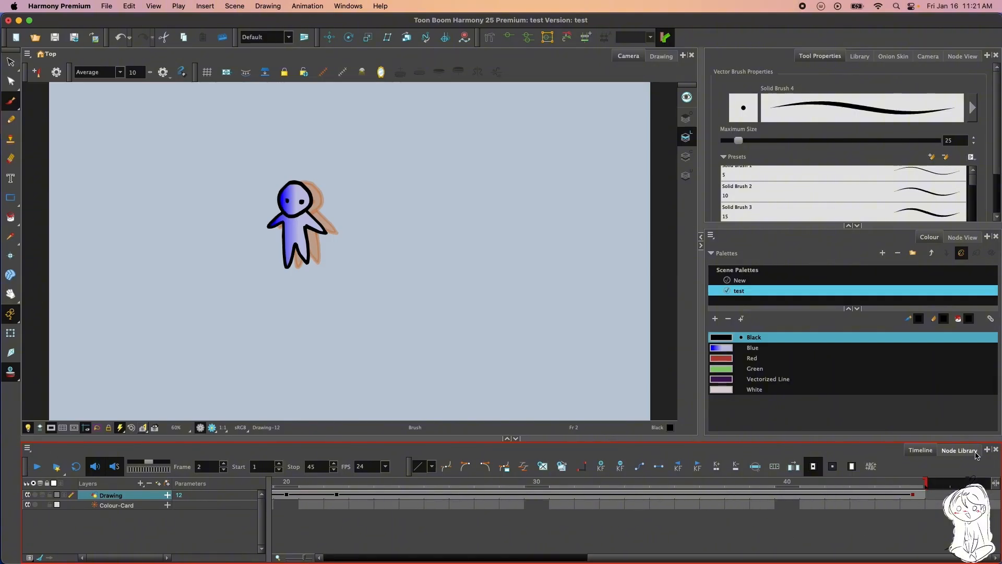
mouse_move(927, 481)
left_mouse_down()
mouse_move(653, 490)
mouse_move(984, 498)
mouse_move(391, 505)
mouse_move(883, 504)
mouse_move(874, 482)
mouse_move(847, 500)
left_mouse_up()
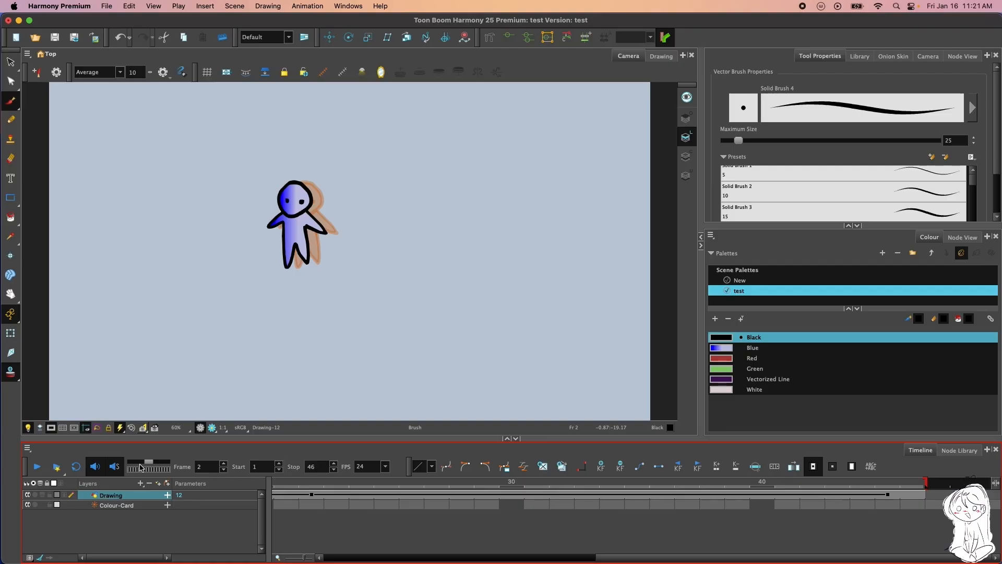
mouse_move(148, 466)
left_mouse_down()
mouse_move(140, 466)
mouse_move(174, 467)
mouse_move(129, 463)
mouse_move(151, 469)
mouse_move(140, 469)
left_mouse_up()
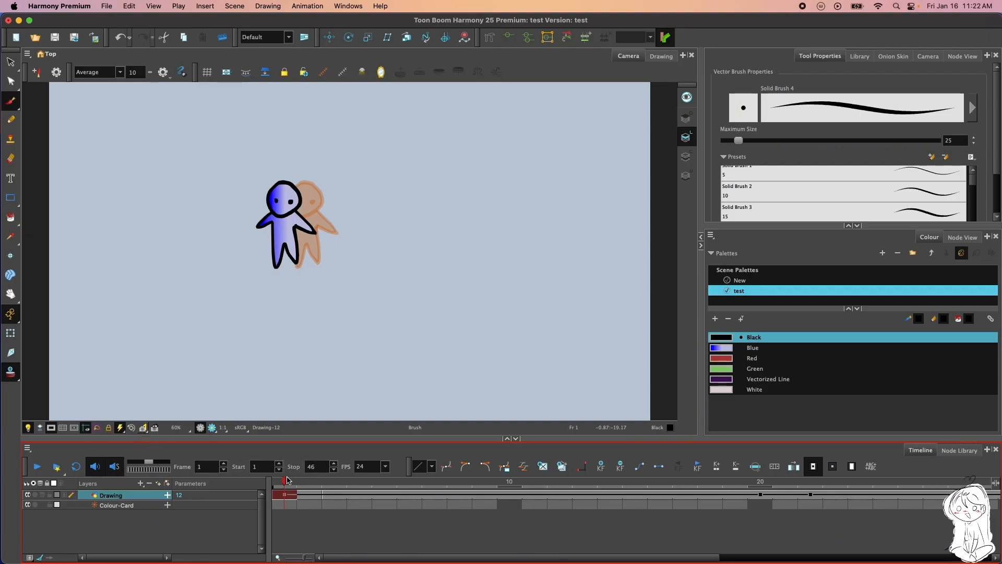
Enable looped playback, play the animation from frame 1 and stop it
mouse_move(286, 482)
left_mouse_down()
mouse_move(393, 482)
mouse_move(277, 482)
left_mouse_up()
left_click(76, 466)
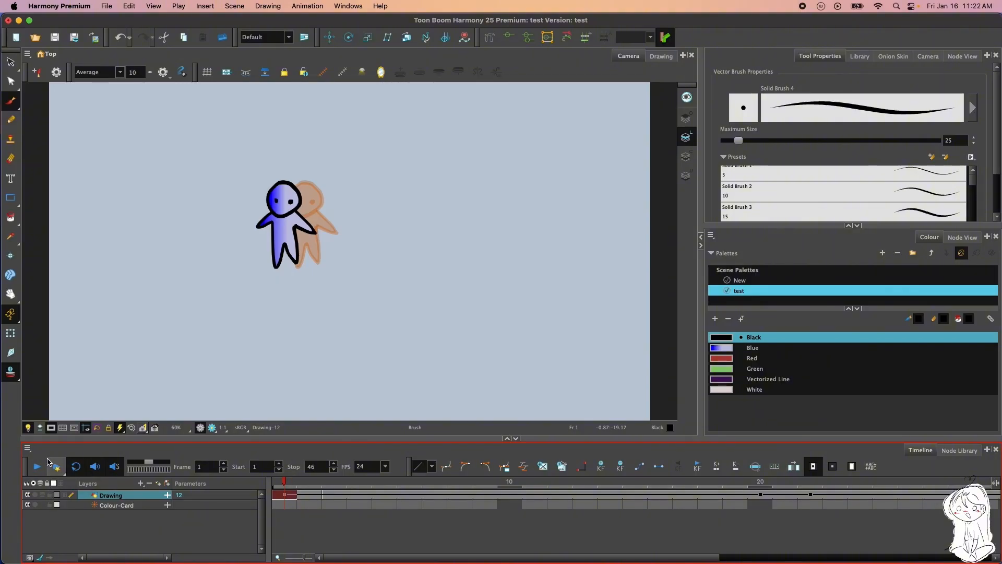
left_click(36, 466)
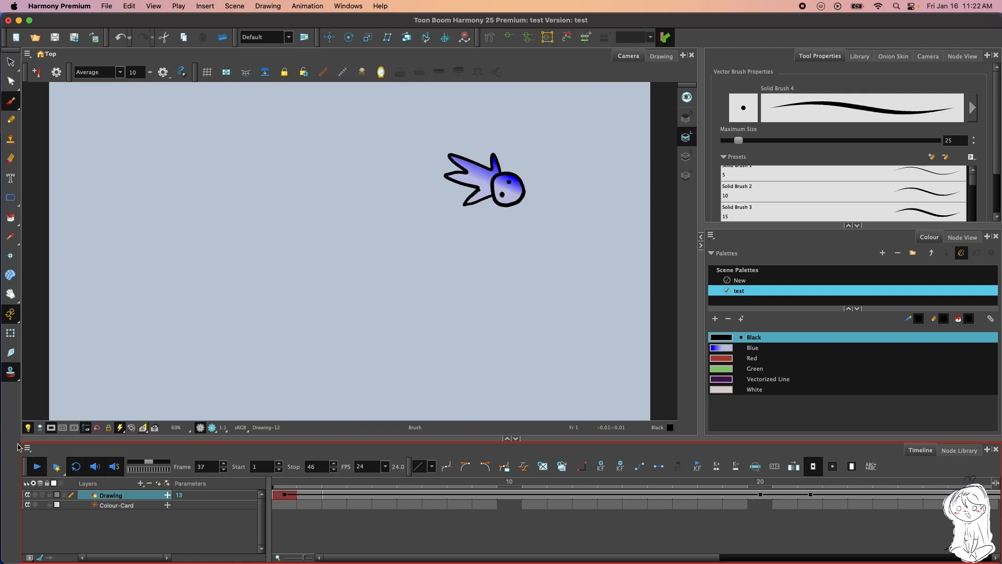
left_click(34, 464)
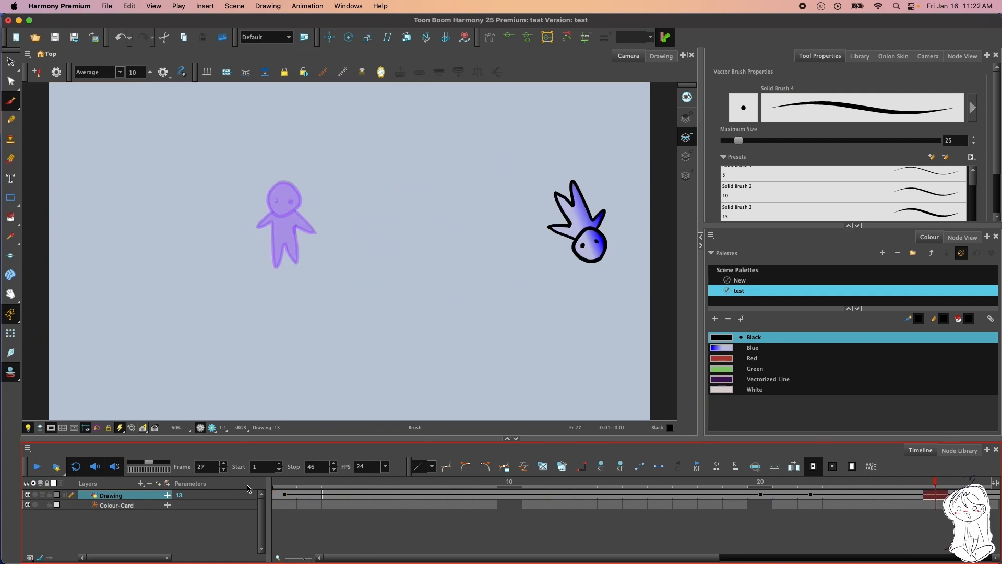
Disable looping, play the animation once from frame 1 and go back to the first frame
left_click(286, 496)
left_click(73, 467)
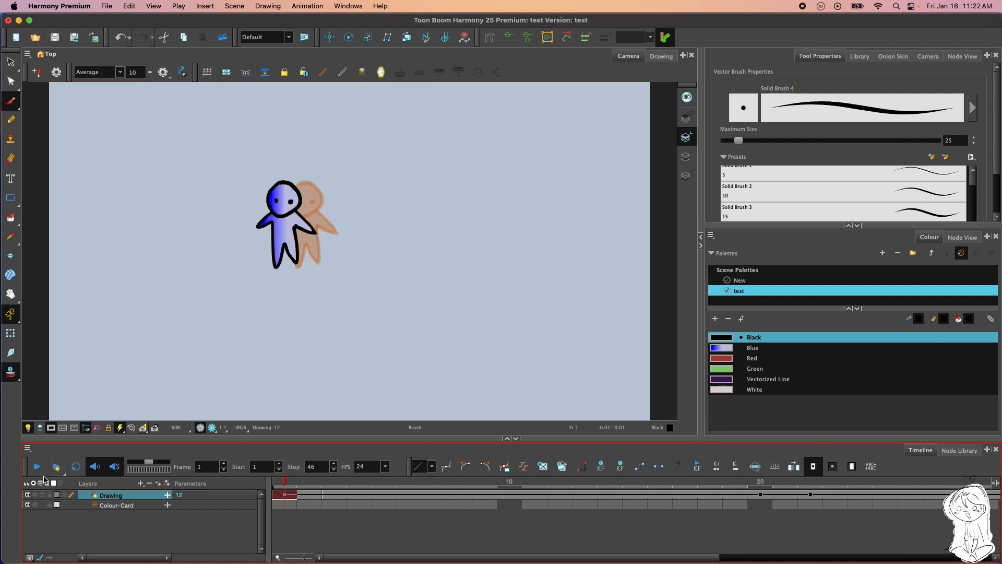
left_click(36, 469)
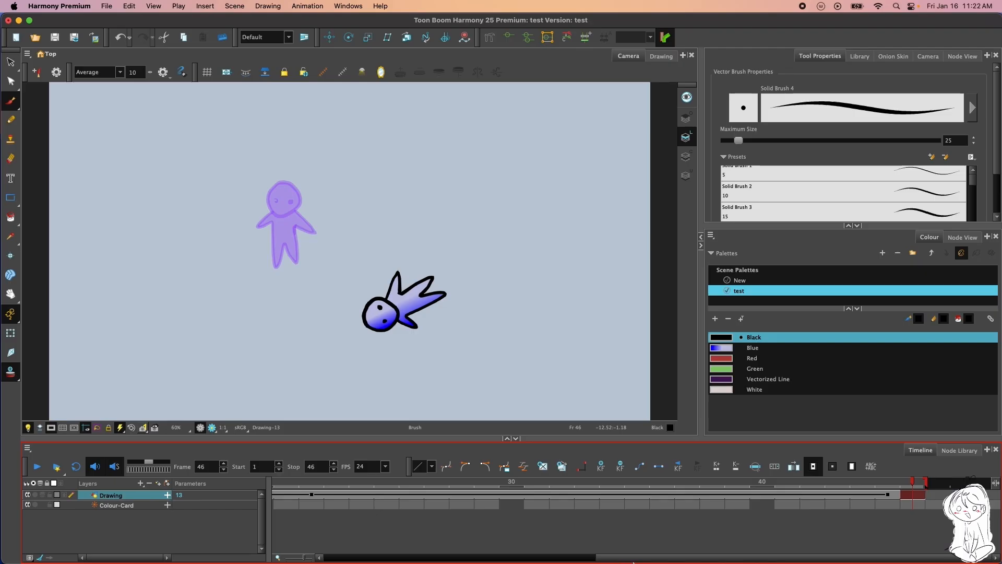
left_click_drag(633, 559, 198, 518)
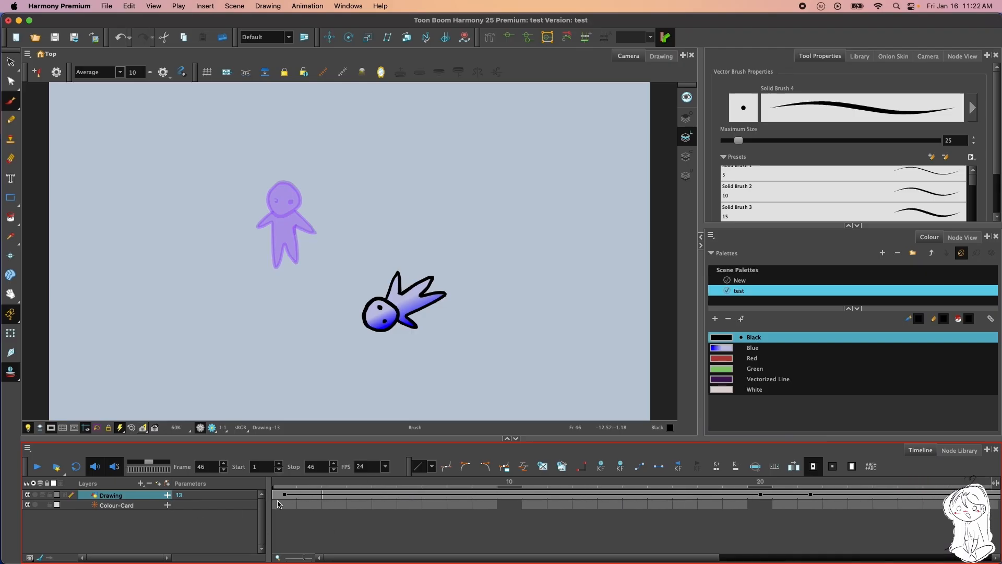
left_click(277, 504)
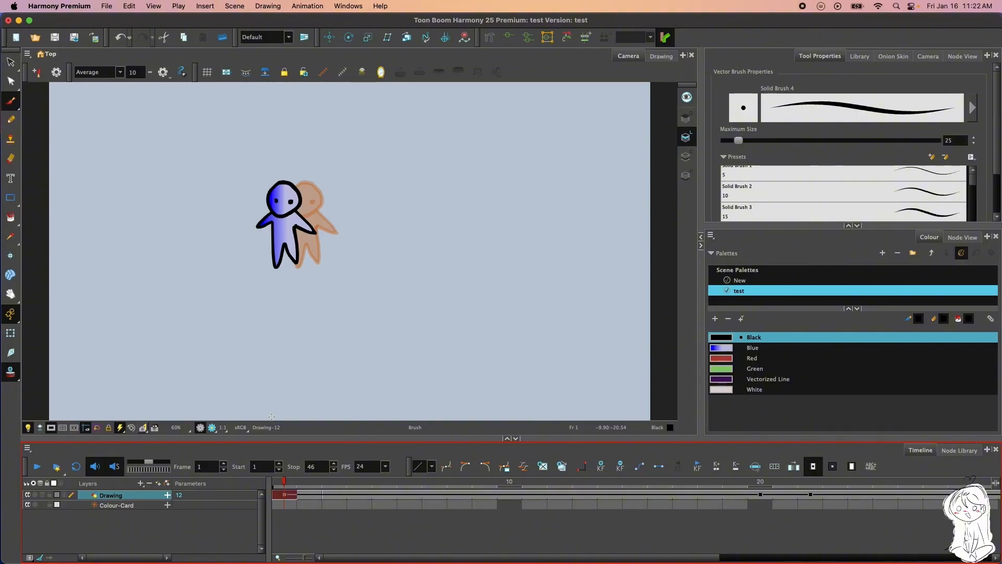
Examine the scene's node network and the Filter category of the Node Library, and return to the brush properties and Timeline
left_click(955, 57)
scroll(875, 108, "down", 5)
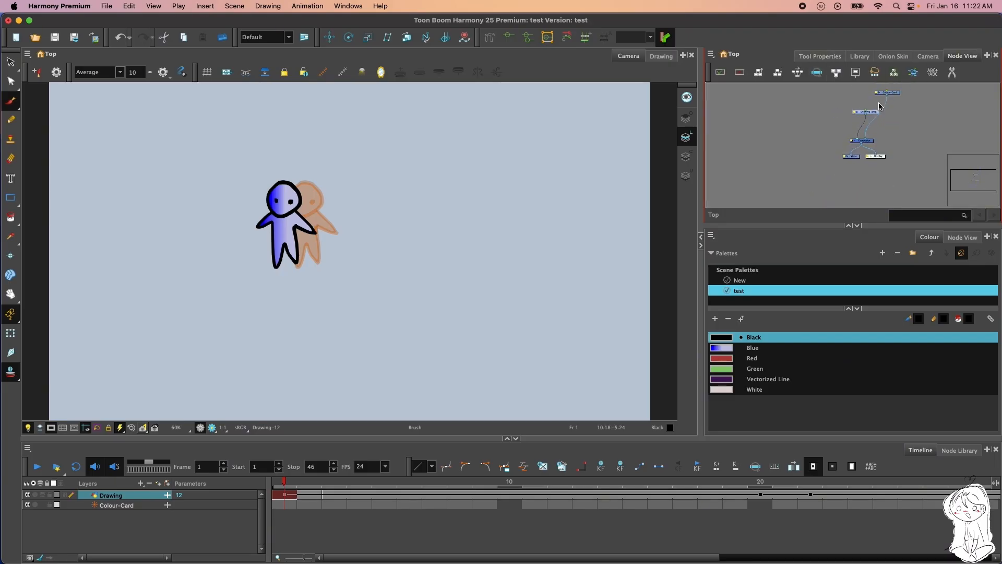
scroll(880, 98, "up", 4)
left_click(950, 450)
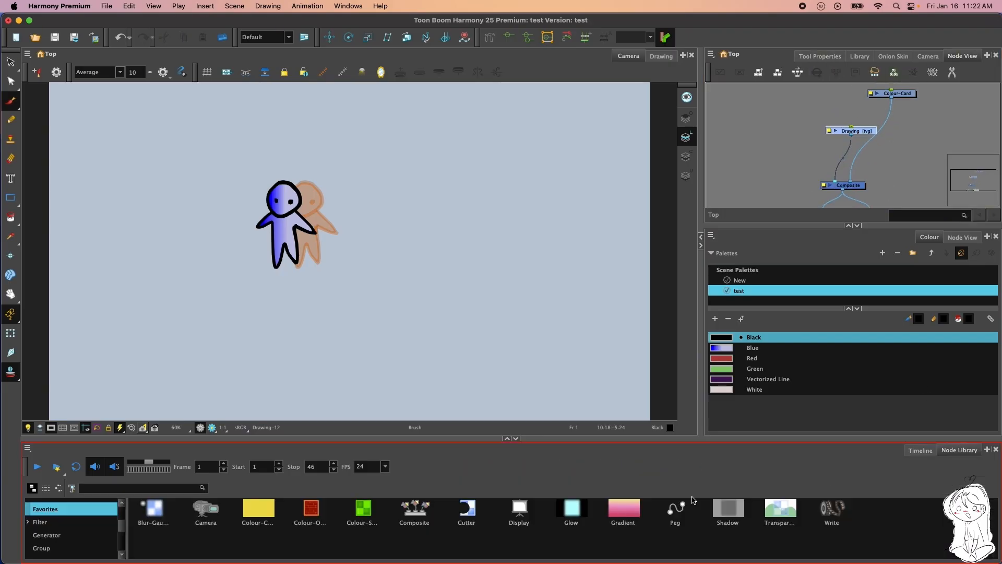
left_click(65, 523)
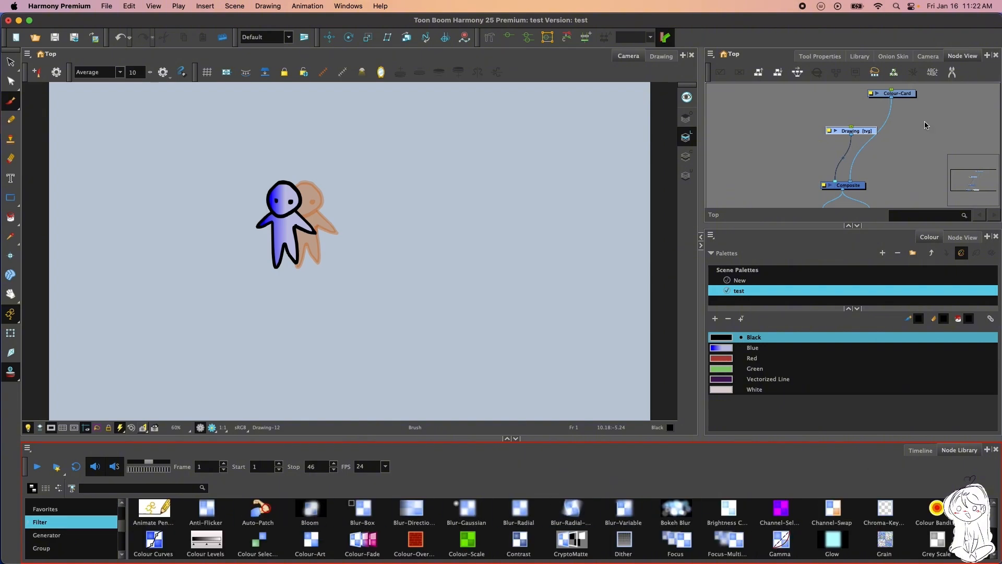
left_click(820, 57)
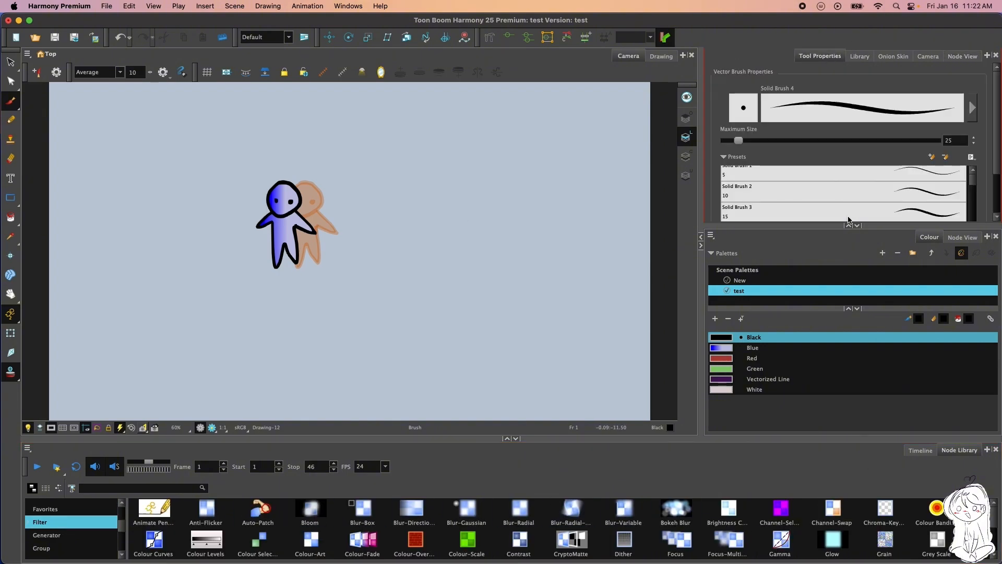
left_click(920, 450)
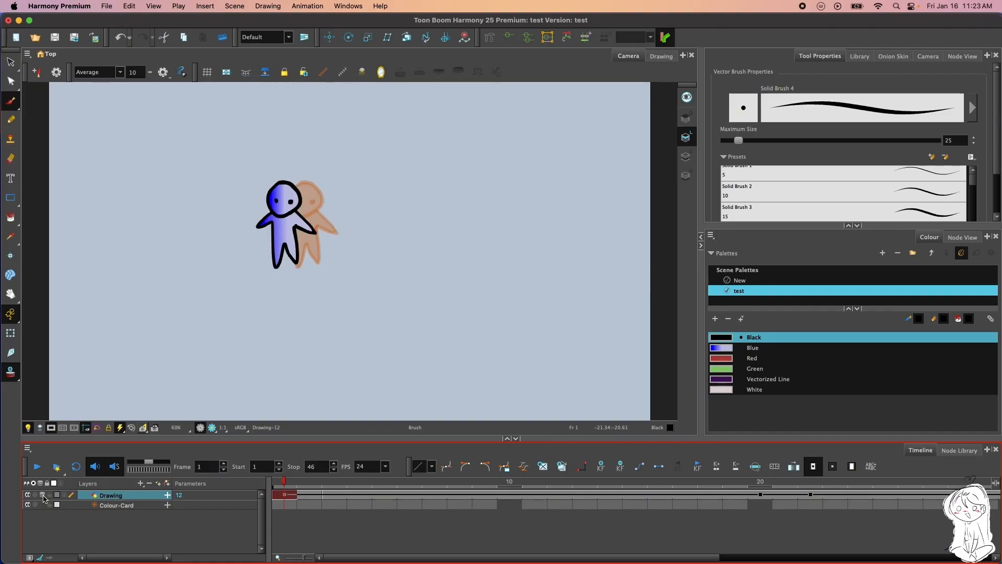
Toggle the Drawing layer's onion skin off and on several times, leaving it on
left_click(43, 496)
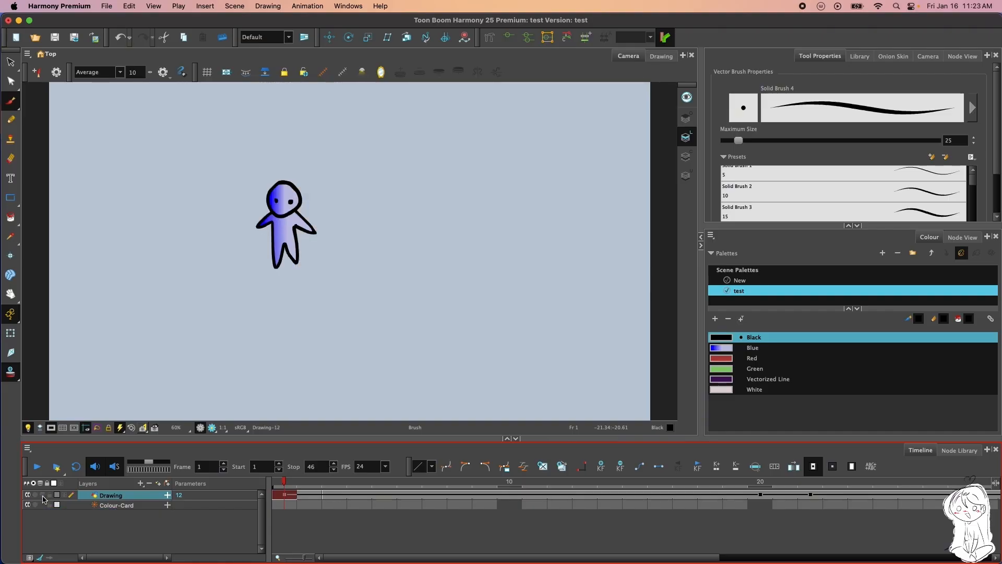
left_click(43, 496)
left_click(43, 496)
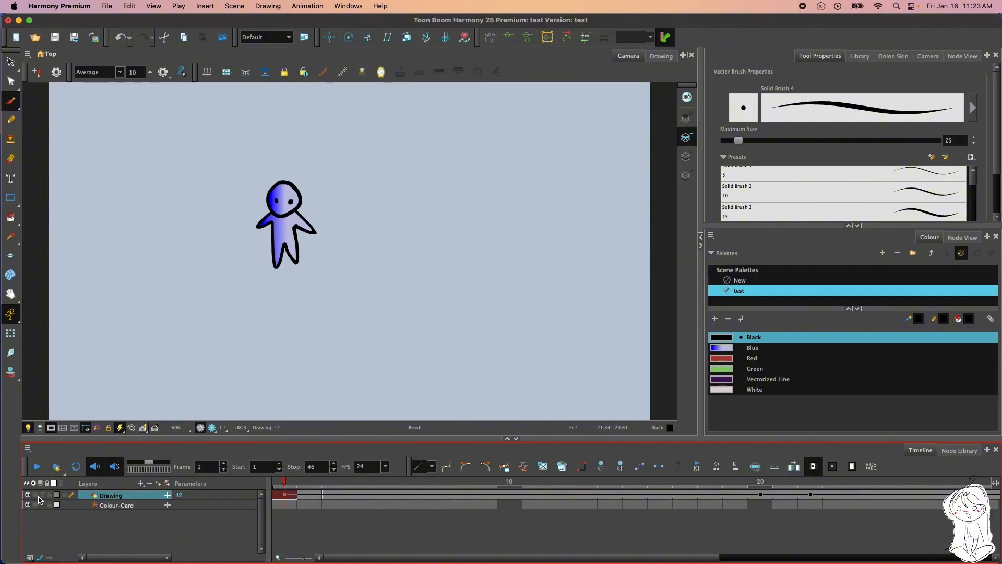
left_click(43, 495)
left_click(42, 496)
left_click(42, 495)
Try soloing and locking the Drawing layer, turning both options off again
left_click(35, 496)
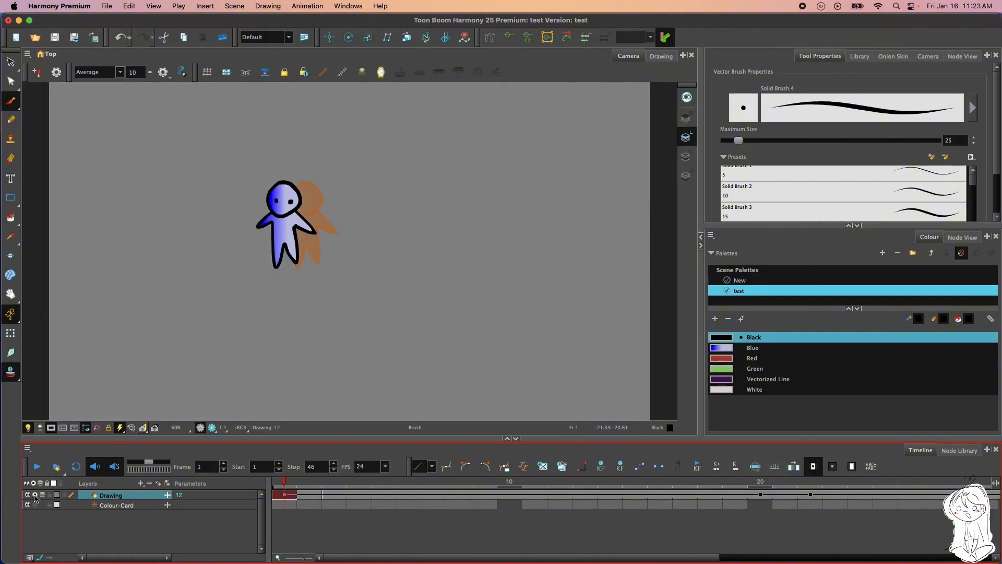
left_click(34, 495)
left_click(35, 496)
left_click(34, 496)
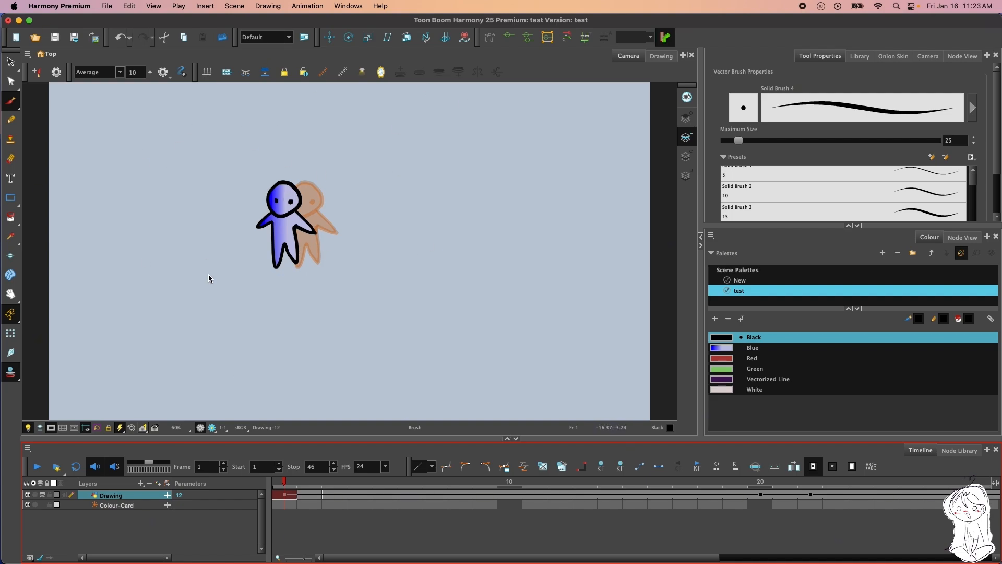
left_click(51, 496)
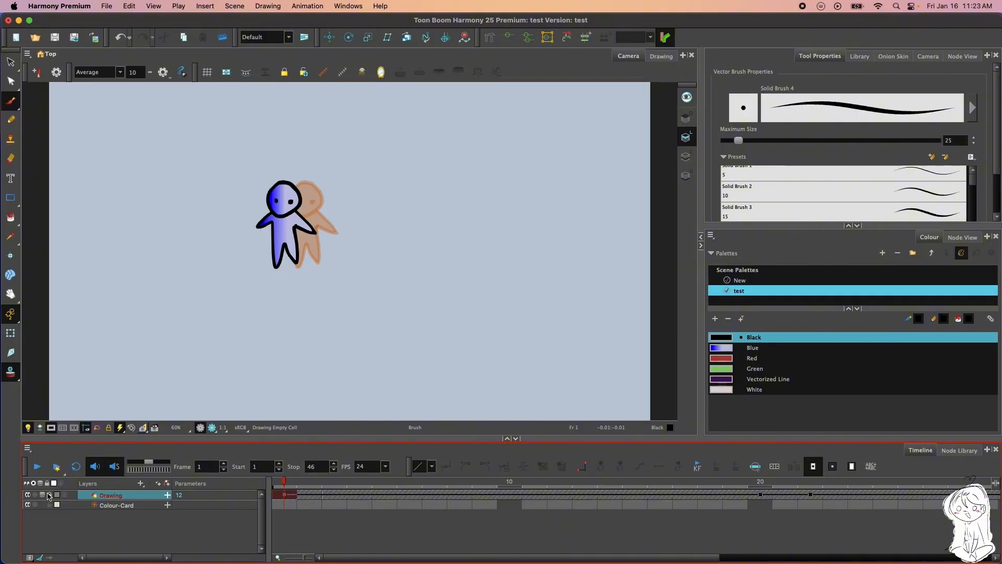
left_click(49, 495)
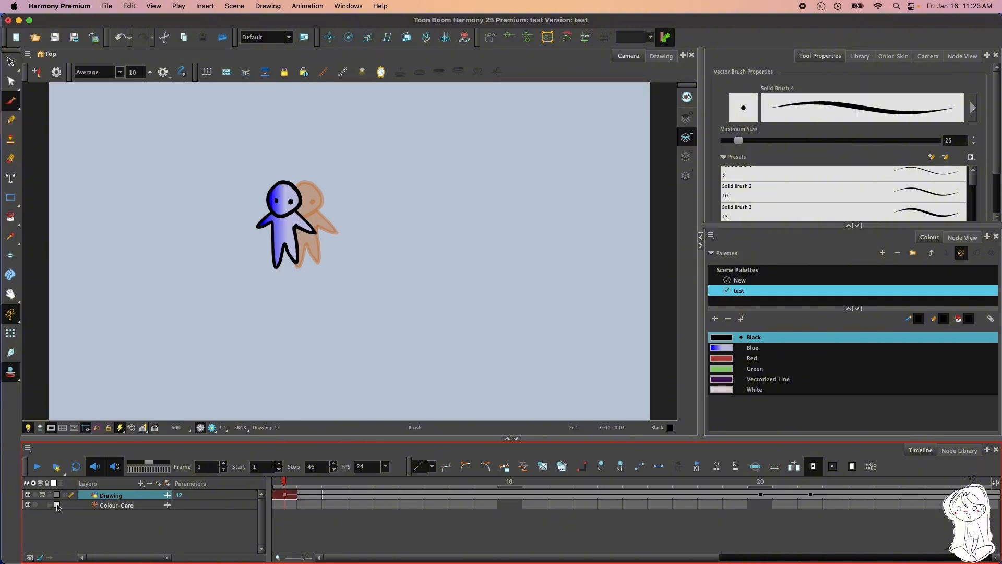
Try a yellow-green track colour on the Colour-Card layer and undo the change
left_click(57, 505)
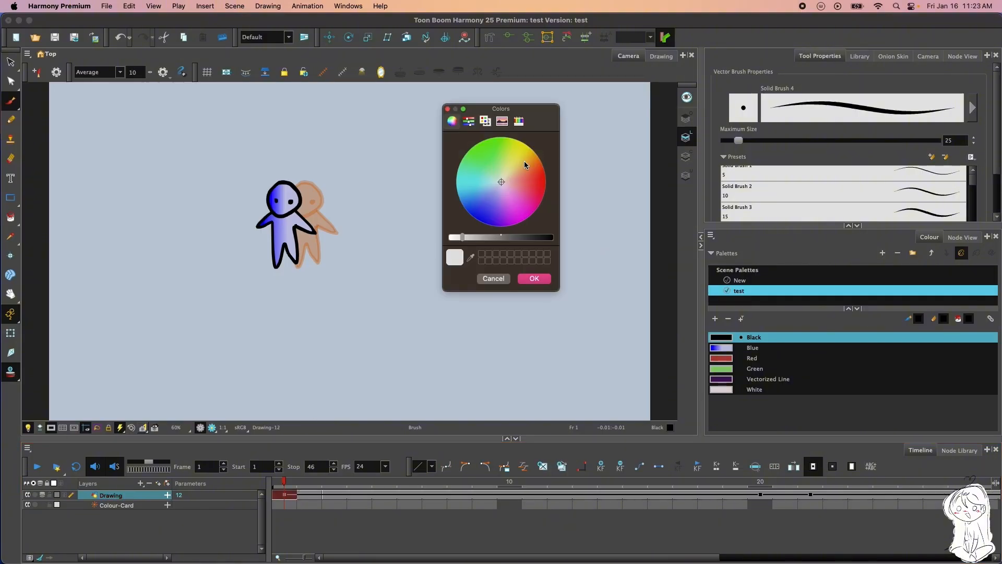
left_click(516, 140)
left_click(534, 279)
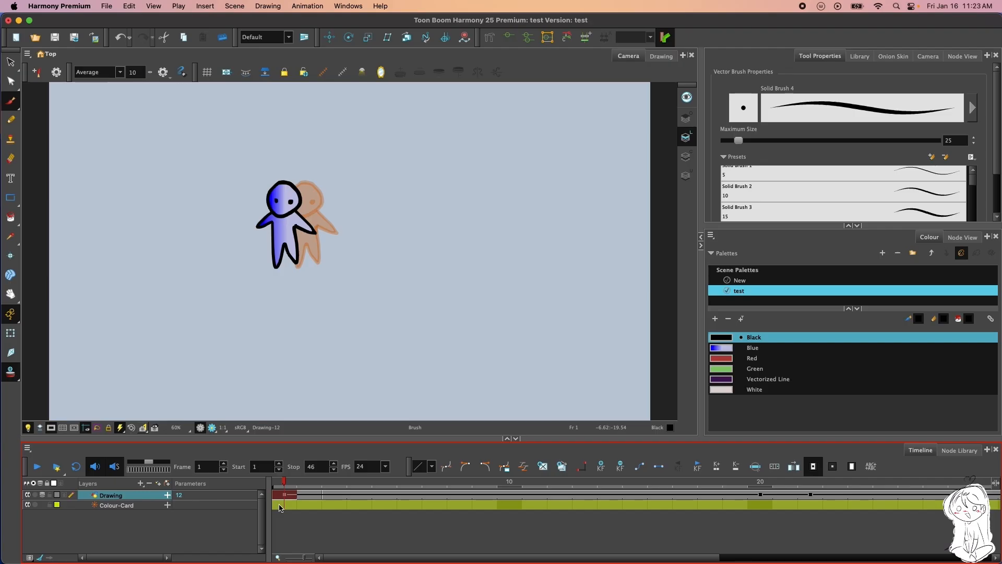
left_click(119, 37)
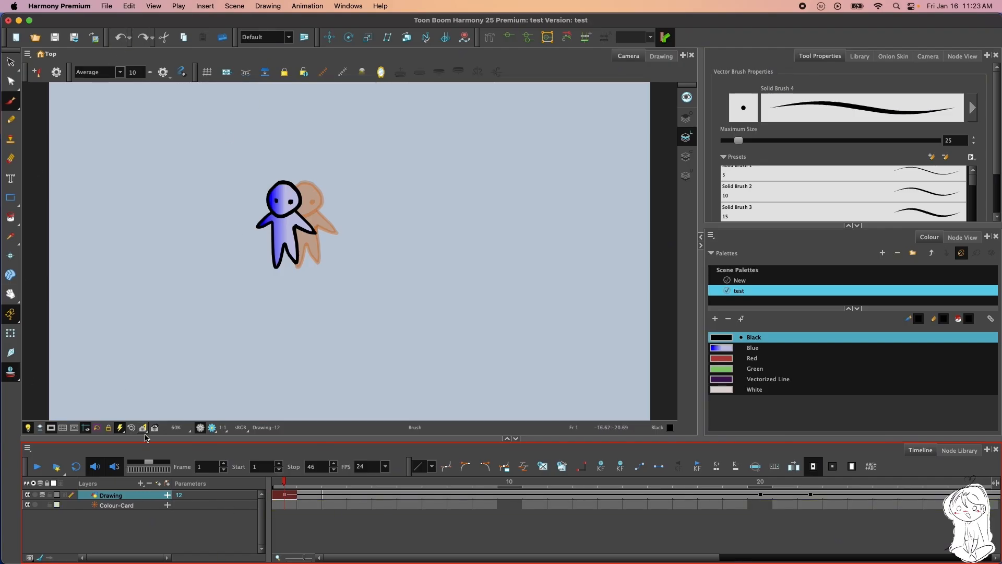
Add a new drawing layer with the default name and all four art layers set to Vector
left_click(96, 504)
left_click(81, 494)
left_click(155, 484)
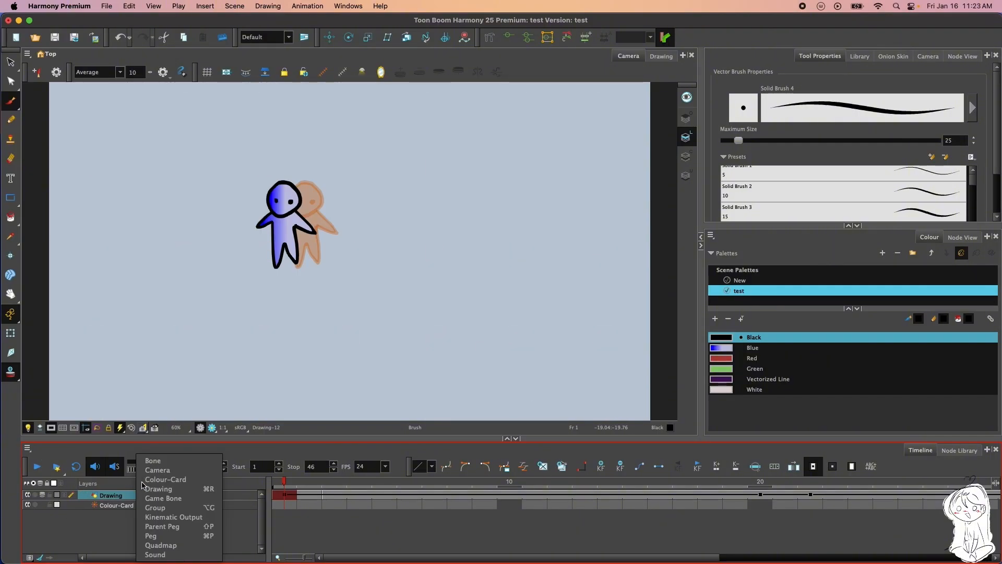
left_click(170, 488)
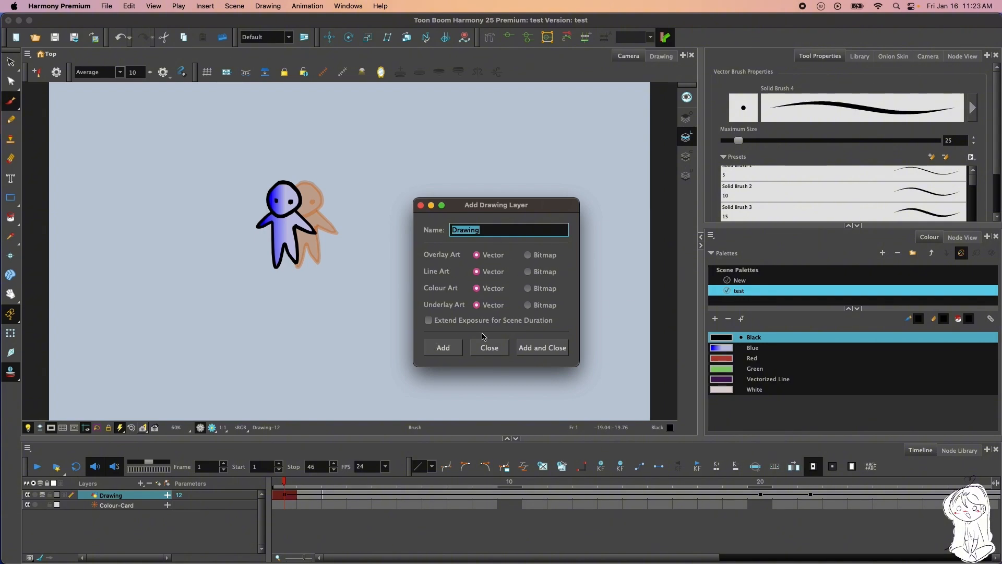
left_click(527, 351)
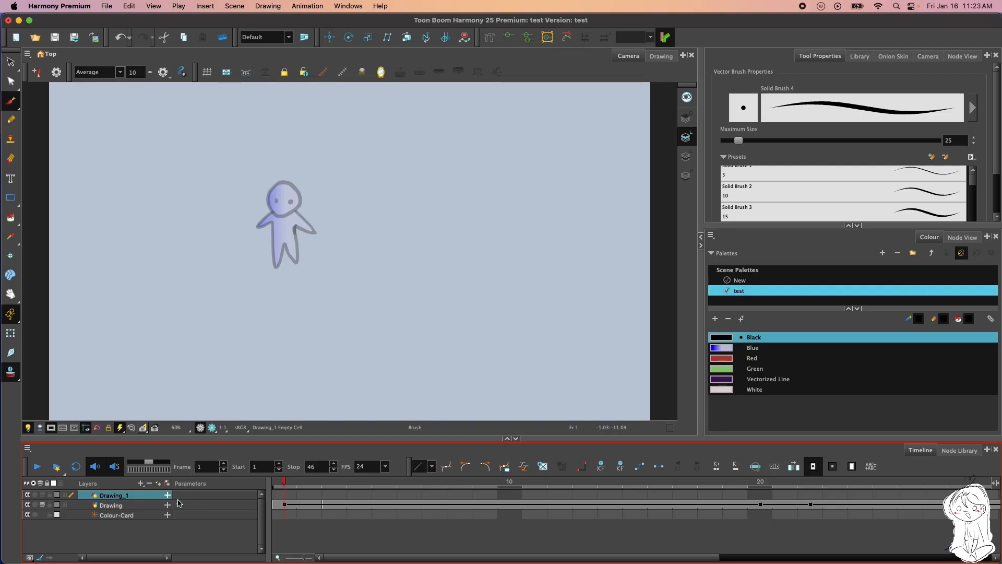
Switch back and forth between the Drawing and Drawing_1 layers to compare their display in the camera view, ending on Drawing_1
left_click(100, 505)
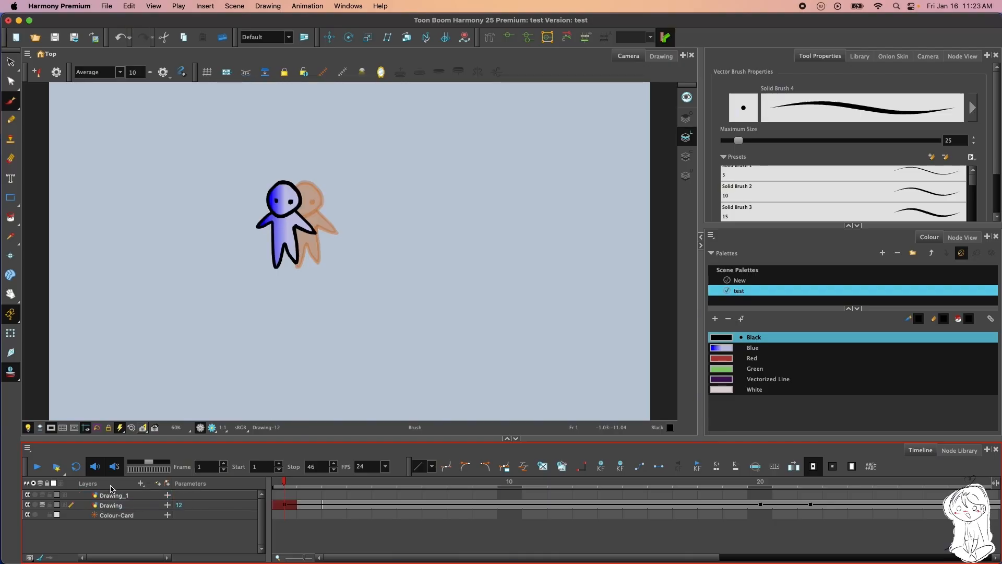
left_click(117, 495)
left_click(121, 504)
left_click(123, 495)
left_click(125, 506)
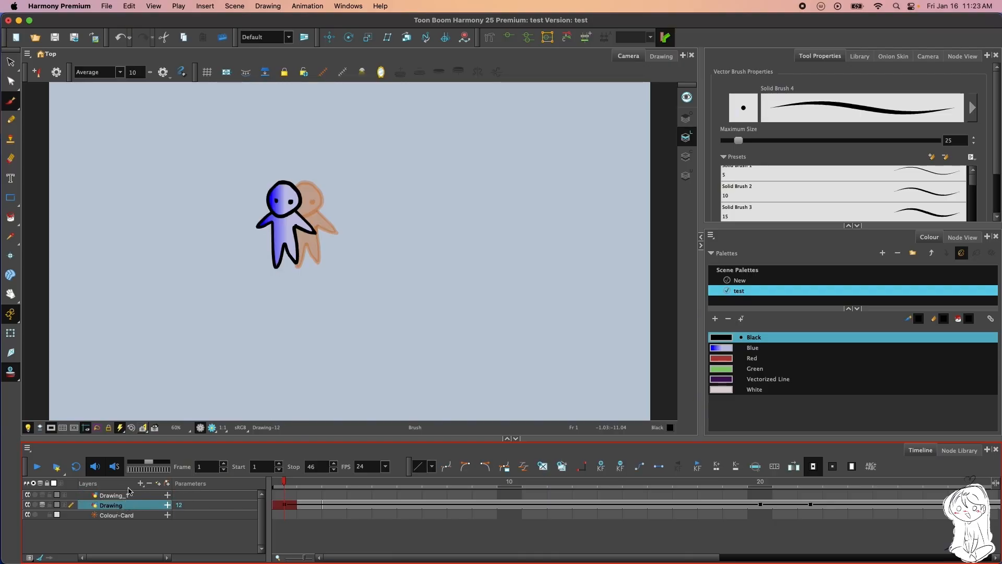
left_click(129, 495)
left_click(107, 505)
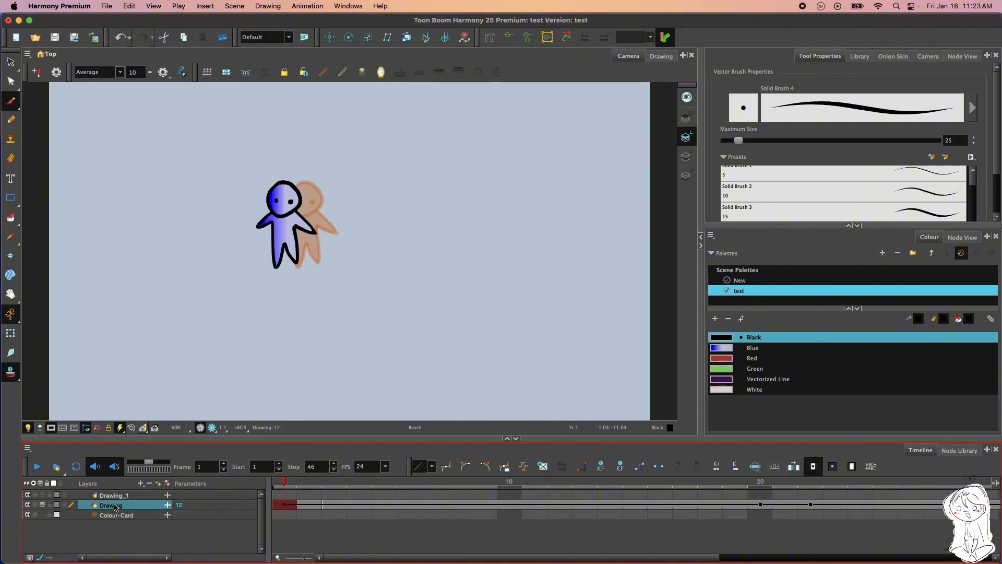
left_click(132, 495)
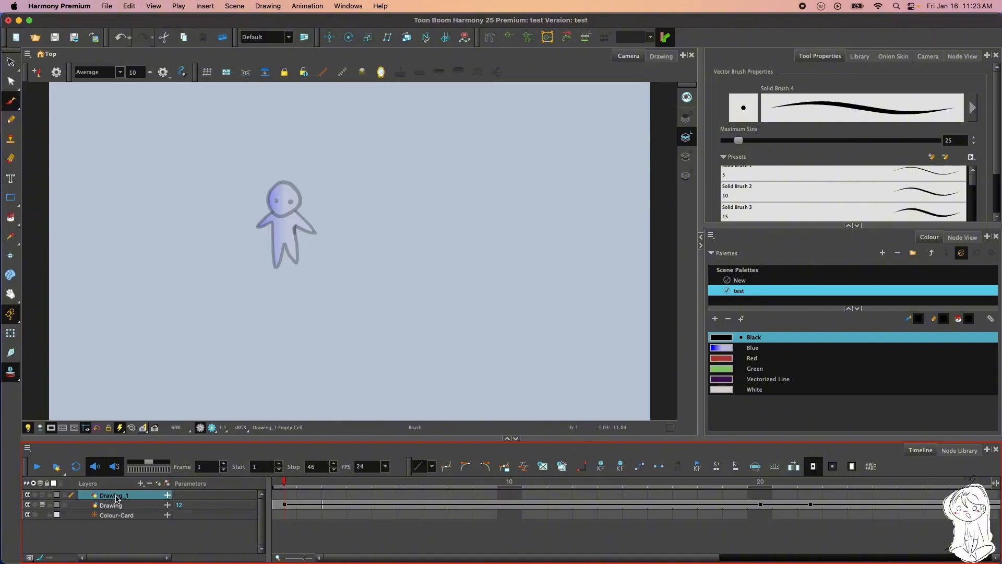
Select frame 12 on the Drawing_1 layer, scrub through the later frames and return to frame 1
left_click(179, 506)
left_click(560, 494)
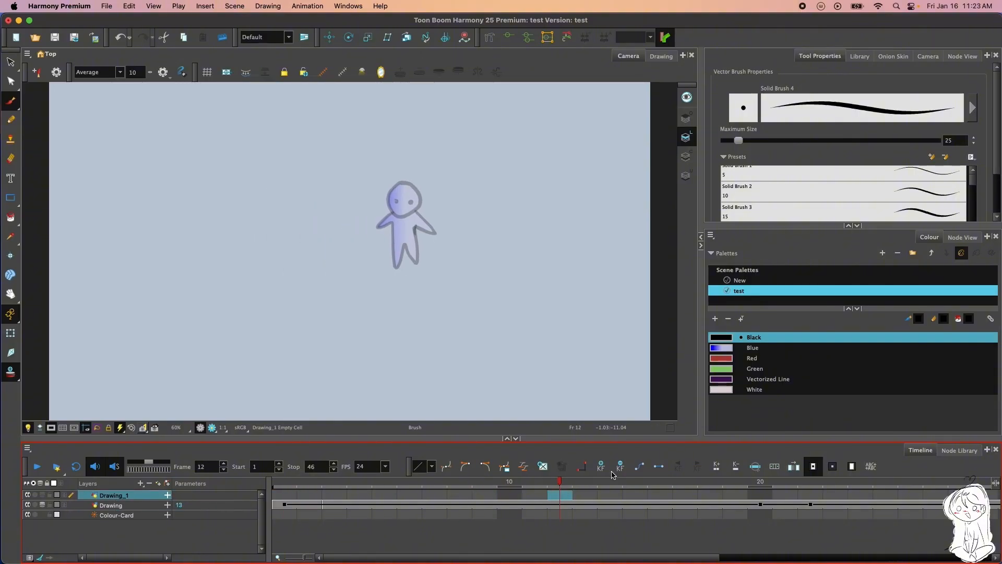
left_click_drag(613, 475, 531, 464)
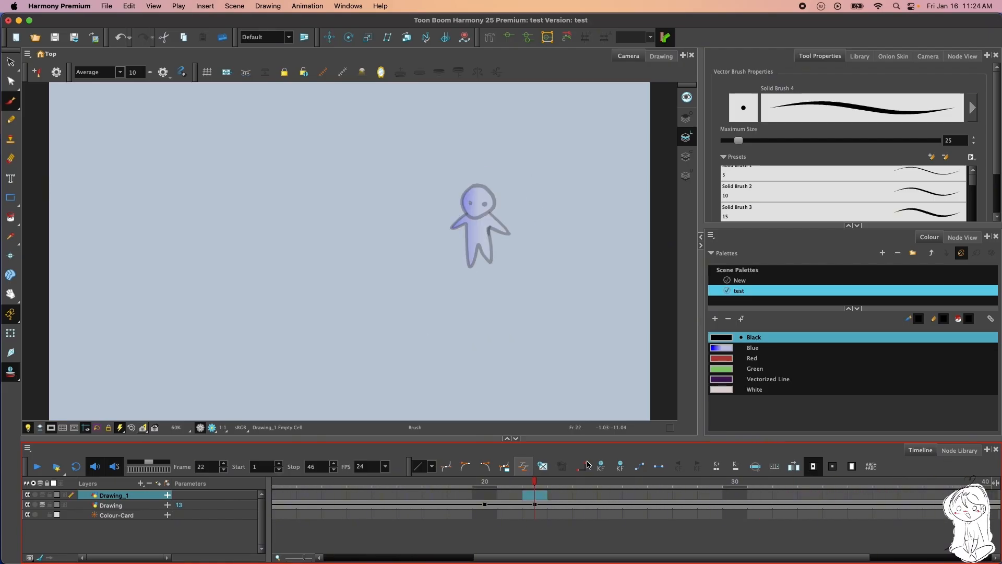
mouse_move(543, 478)
left_mouse_down()
mouse_move(1001, 461)
mouse_move(1, 517)
left_mouse_up()
Check the Drawing layer's drawing parameter at frame 1 and select the empty first frame of Drawing_1
left_click(188, 506)
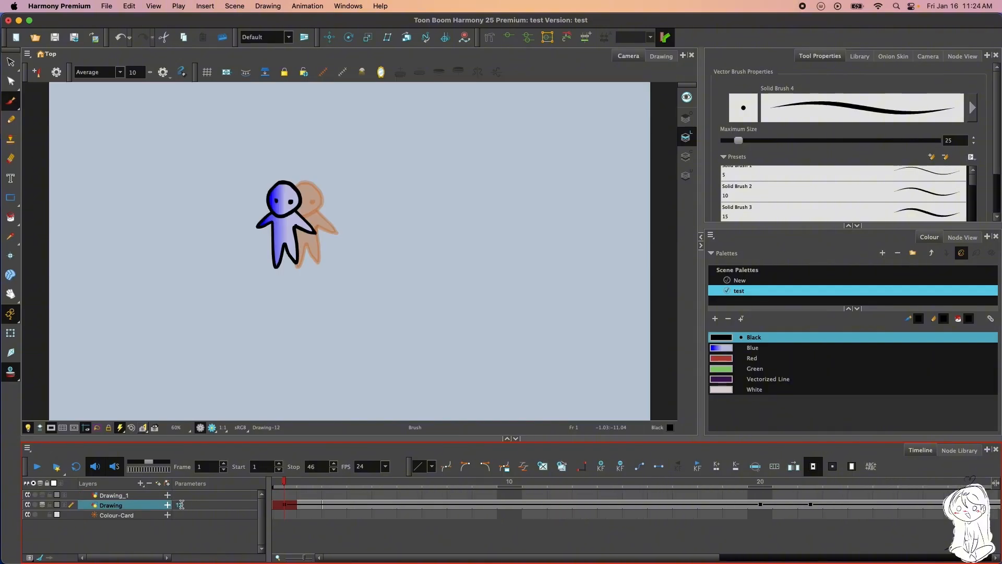
left_click(180, 505)
left_click(209, 498)
left_click(280, 496)
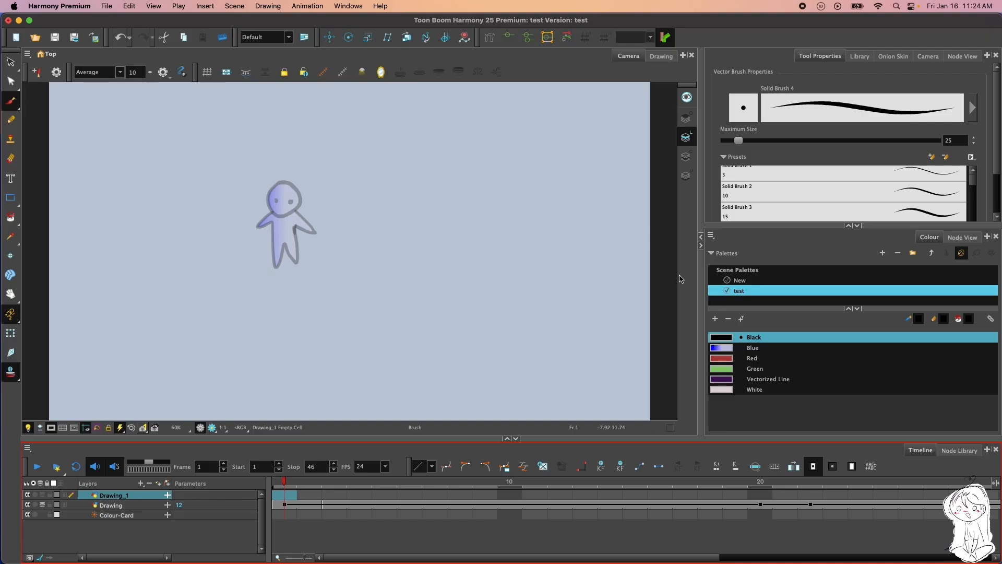
Review the timeline's playback frame-rate choices and examine the resolution and frame-rate options in the scene settings
left_click(387, 466)
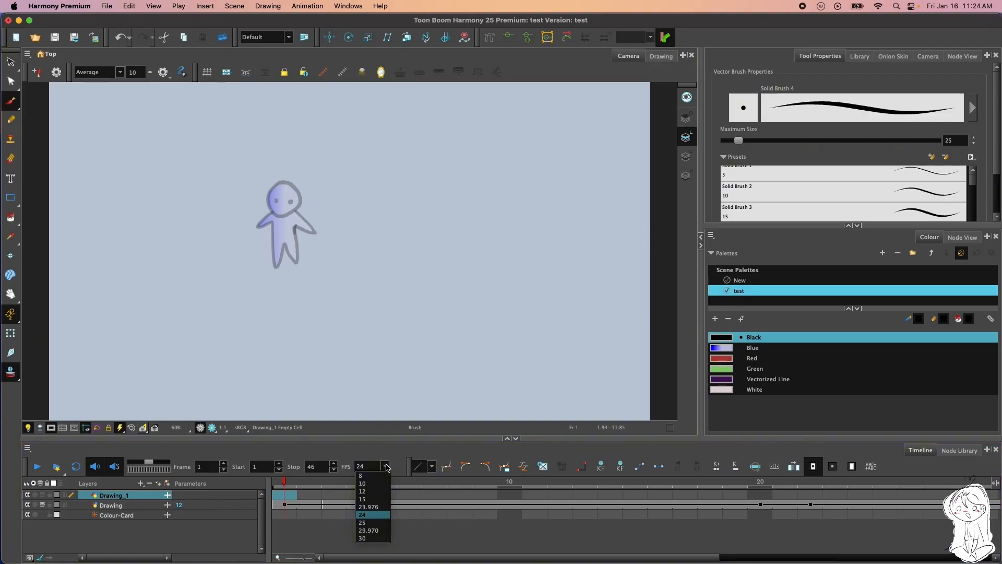
left_click(406, 448)
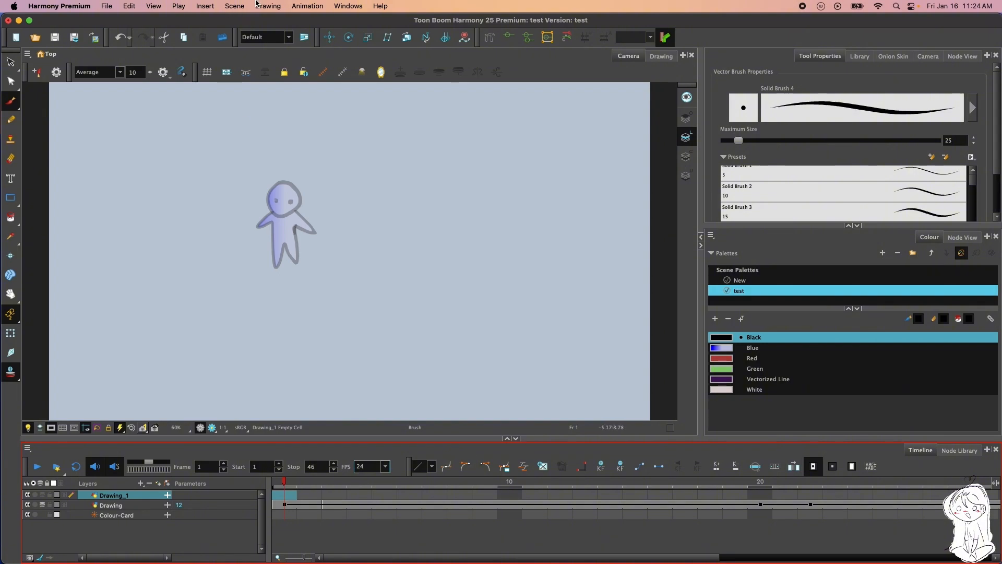
left_click(240, 8)
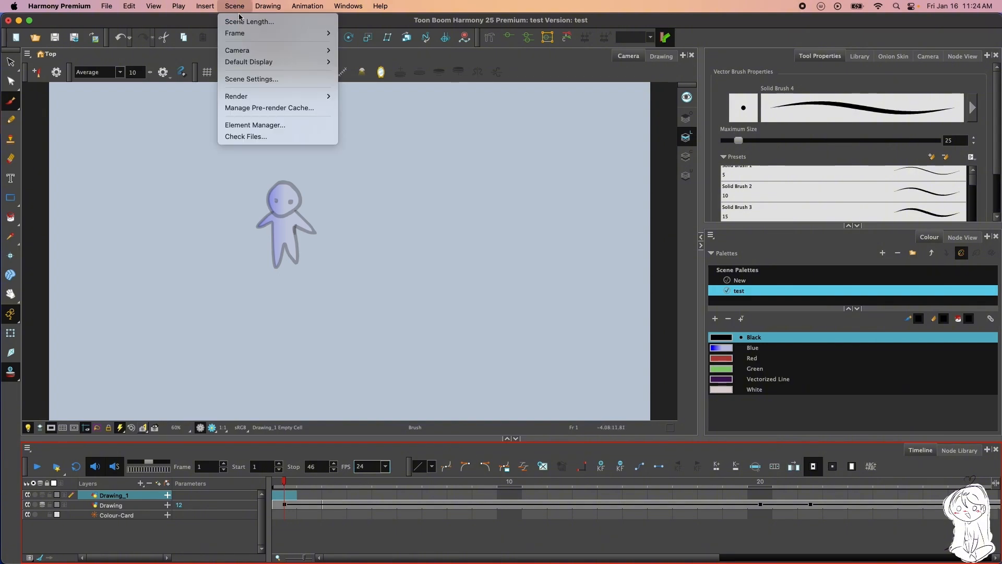
mouse_move(266, 51)
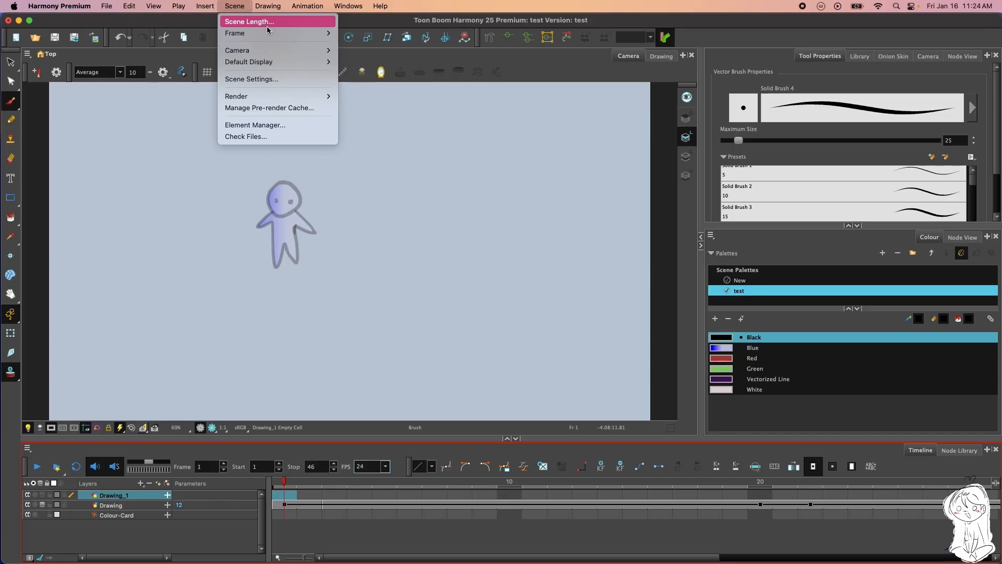
left_click(271, 79)
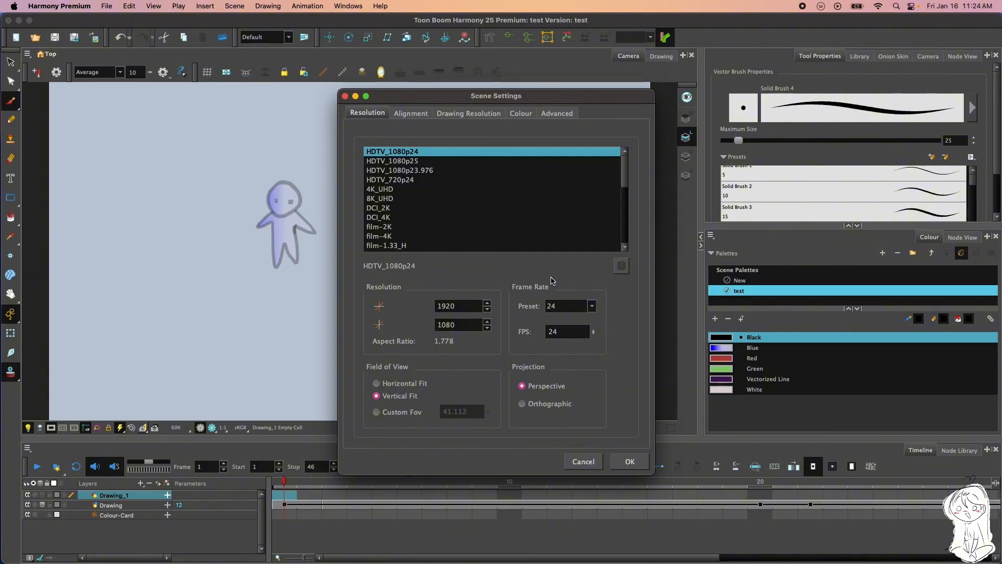
left_click(597, 307)
left_click(595, 308)
left_click(595, 334)
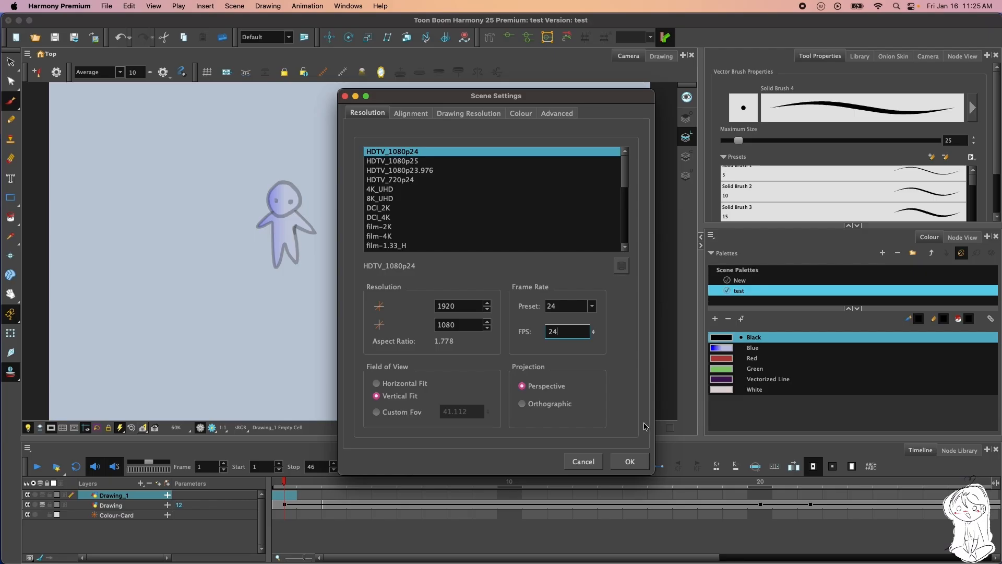
left_click(597, 461)
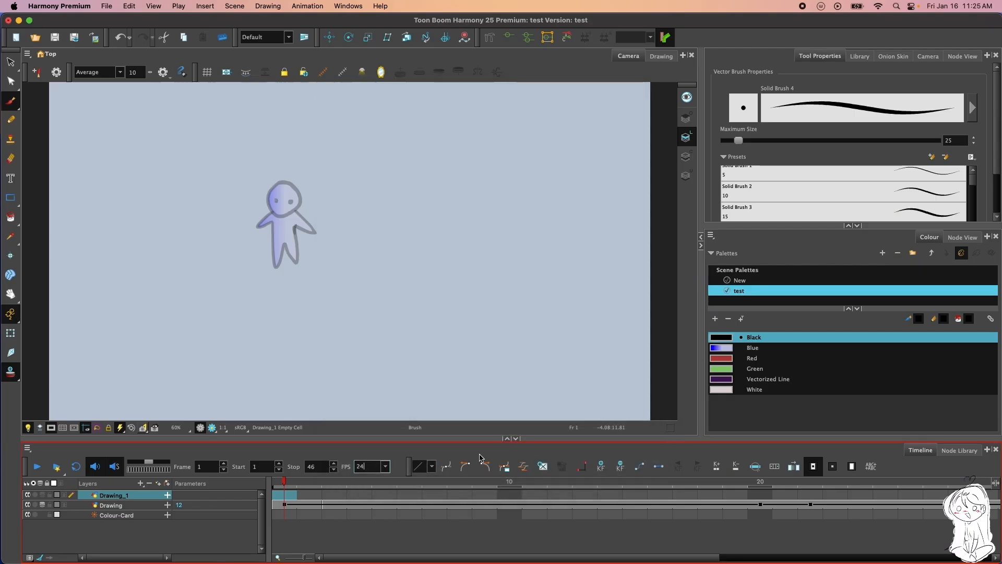
Compare a playback rate of 10 FPS with the frame rate in the scene settings, and restore playback to 24 FPS
left_click(386, 466)
left_click(365, 483)
left_click(230, 7)
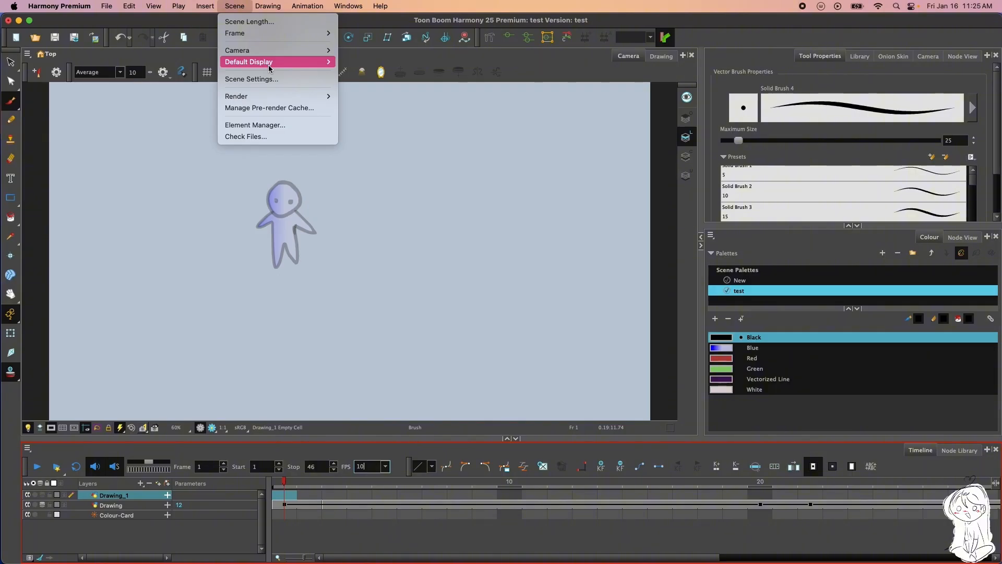
left_click(274, 80)
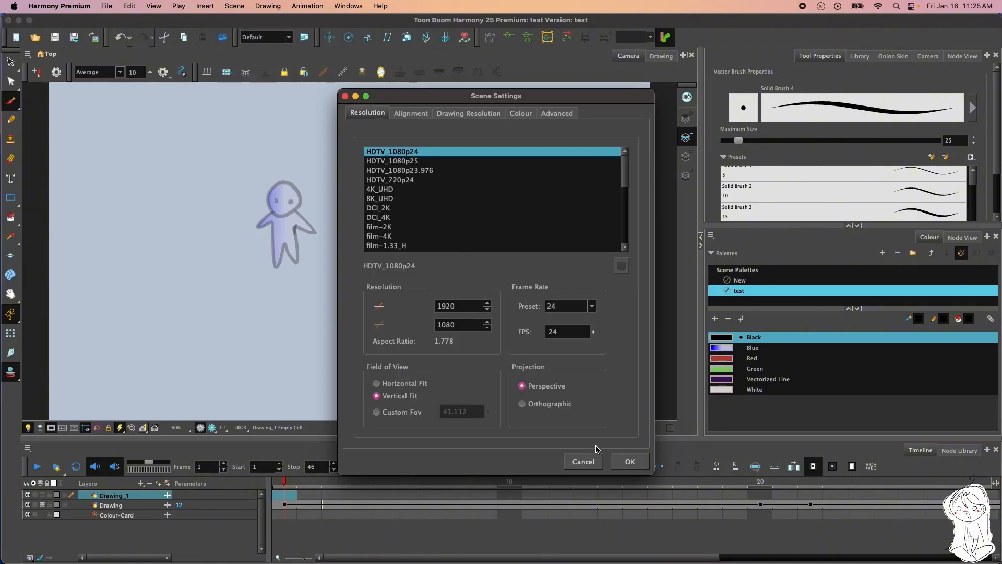
left_click(581, 462)
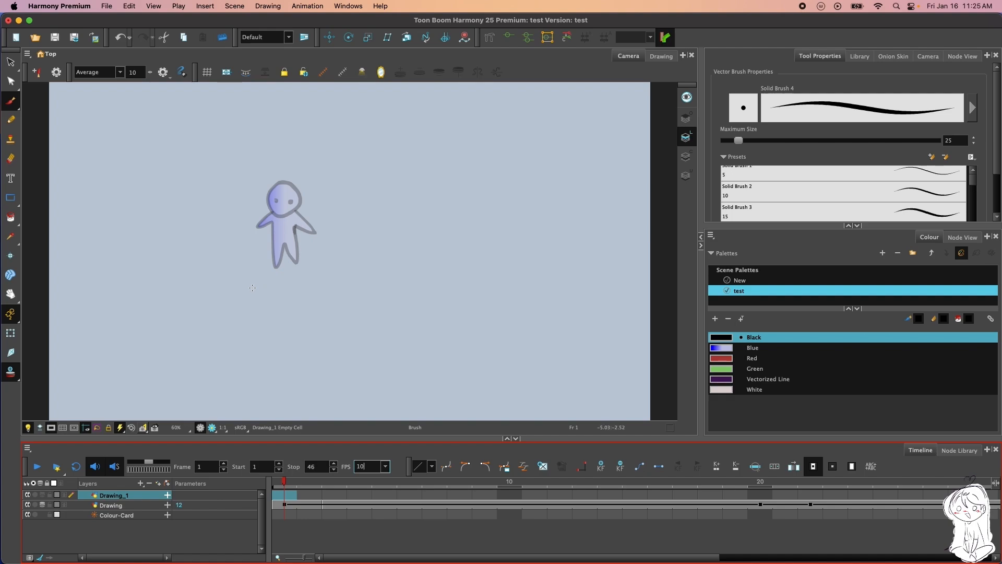
left_click(389, 472)
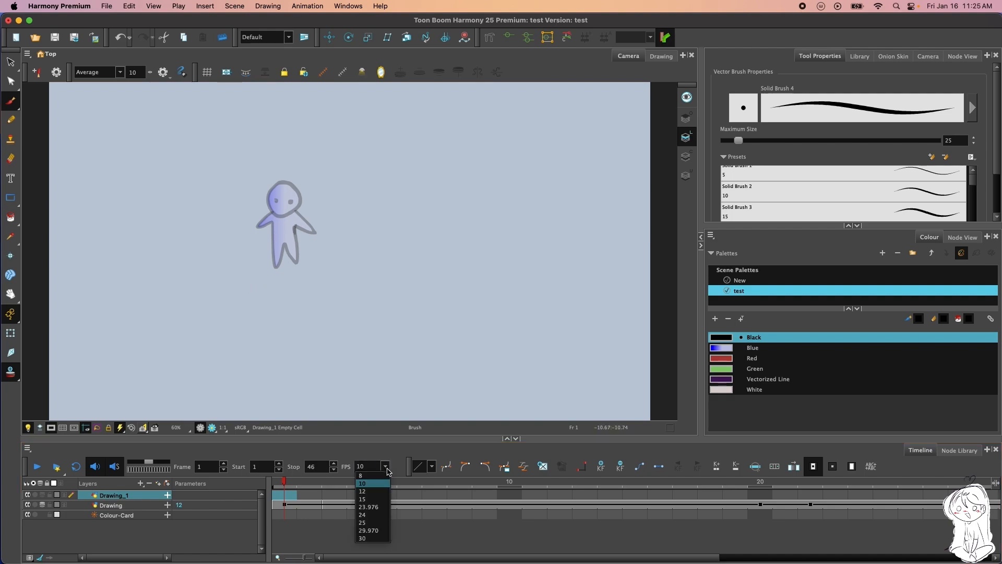
left_click(365, 513)
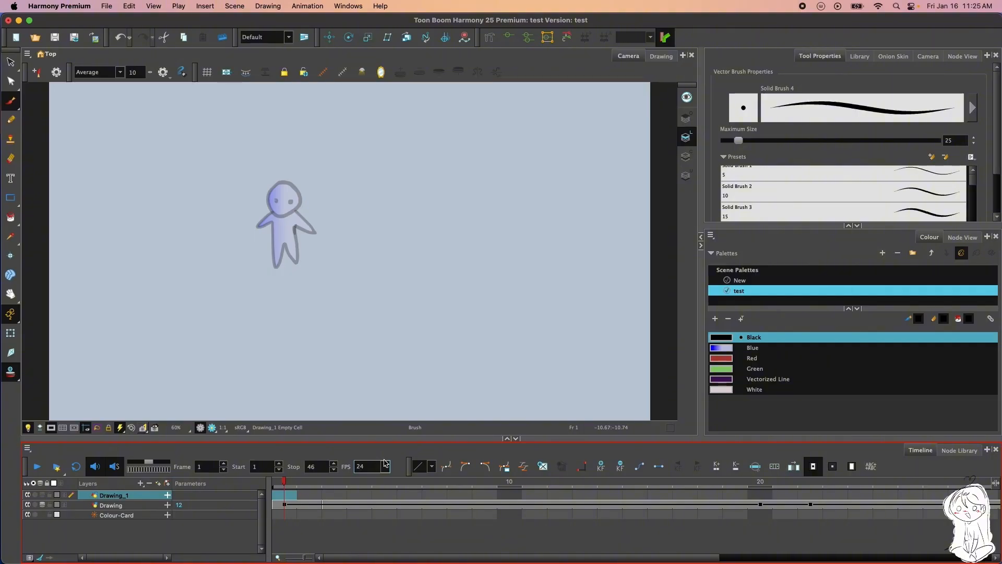
Review the zoom levels and the display resolution ratios available for the camera view
left_click(187, 429)
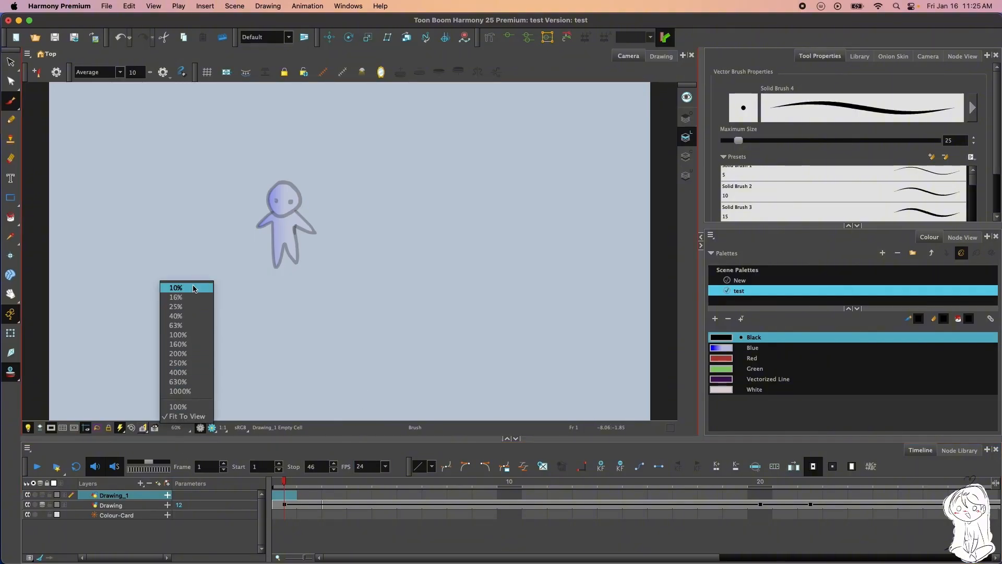
left_click(223, 427)
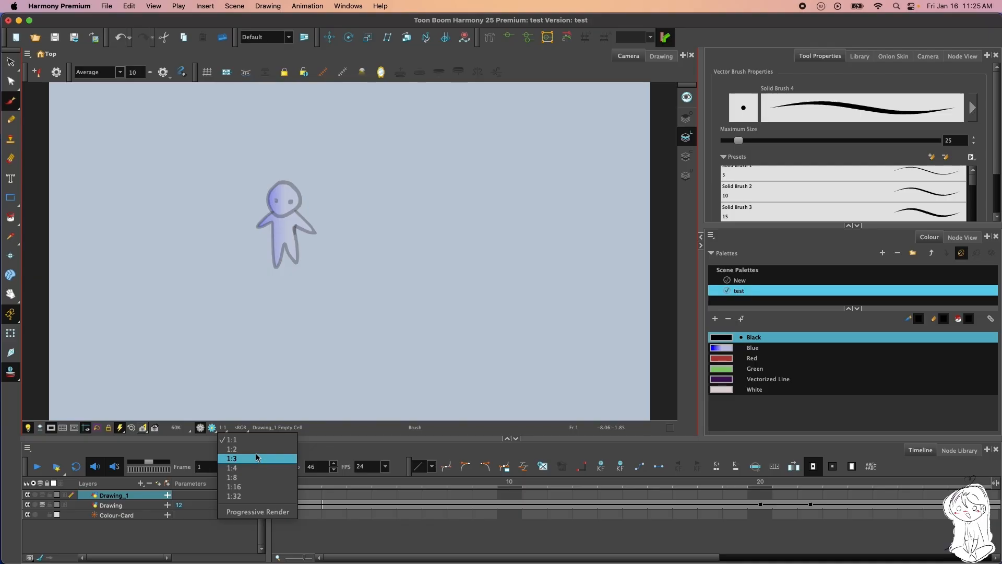
left_click(306, 440)
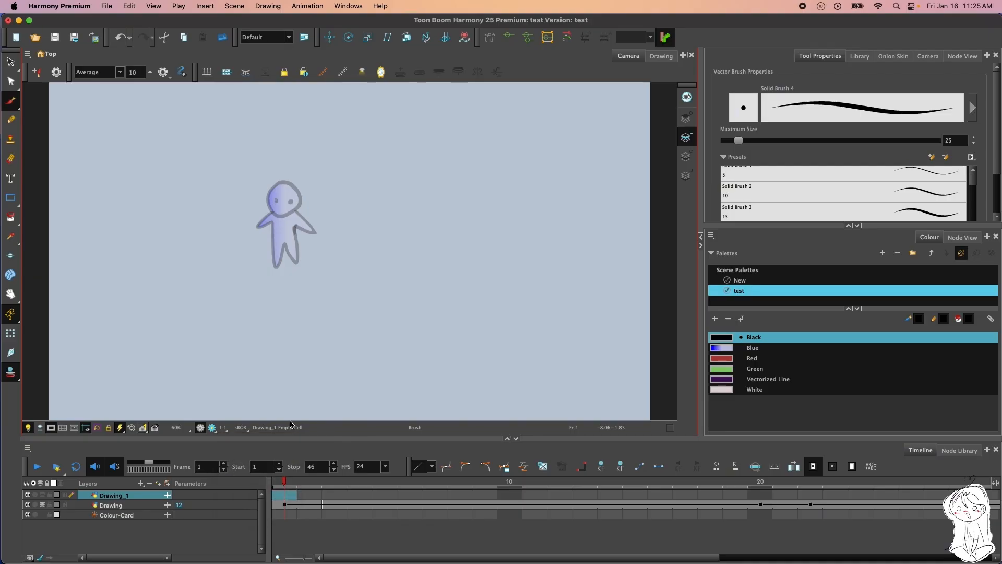
Review the camera view's display colour space options and keep sRGB selected
left_click(249, 428)
left_click(247, 429)
left_click(240, 427)
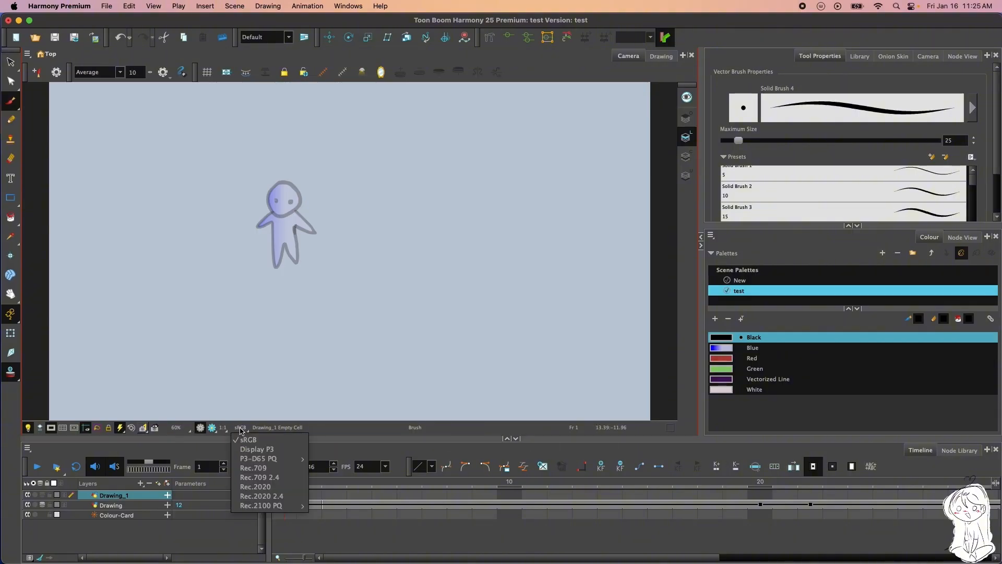
left_click(242, 428)
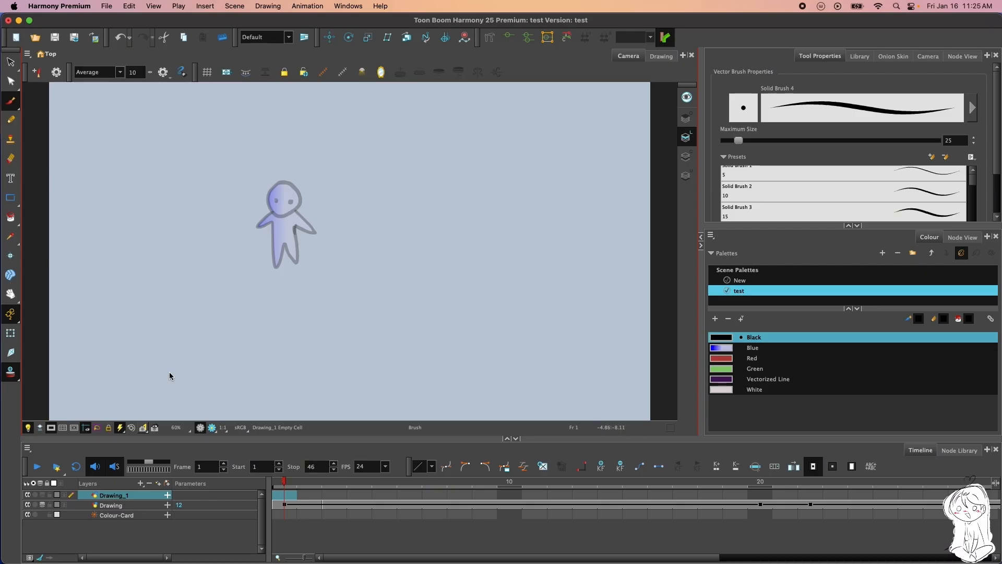
scroll(464, 165, "down", 4)
scroll(462, 156, "up", 3)
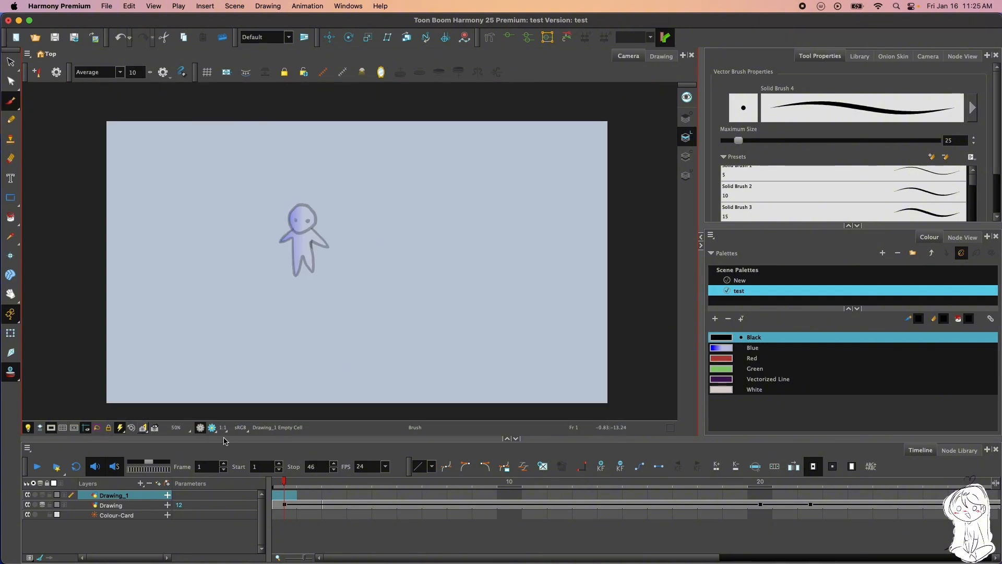
left_click(241, 427)
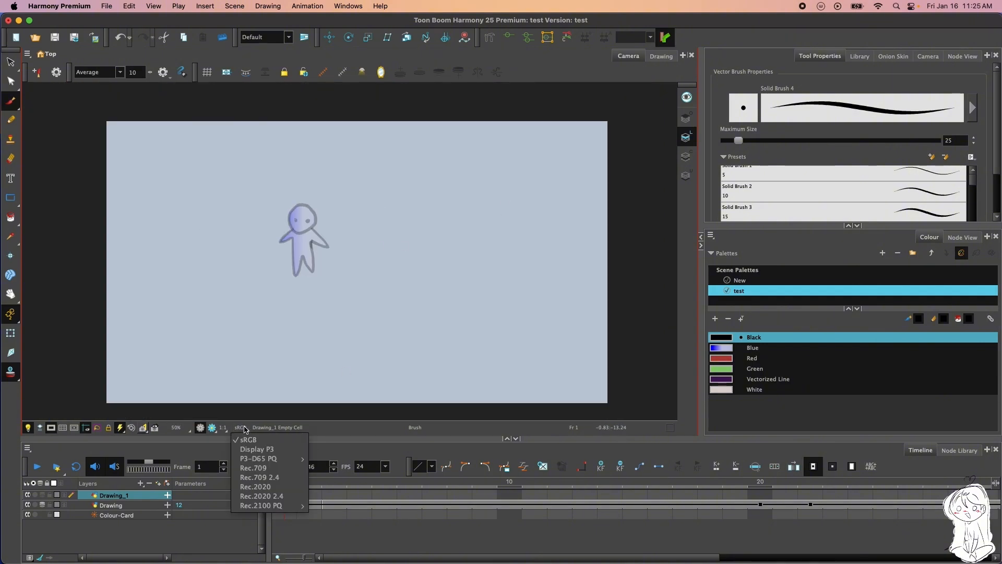
left_click(249, 441)
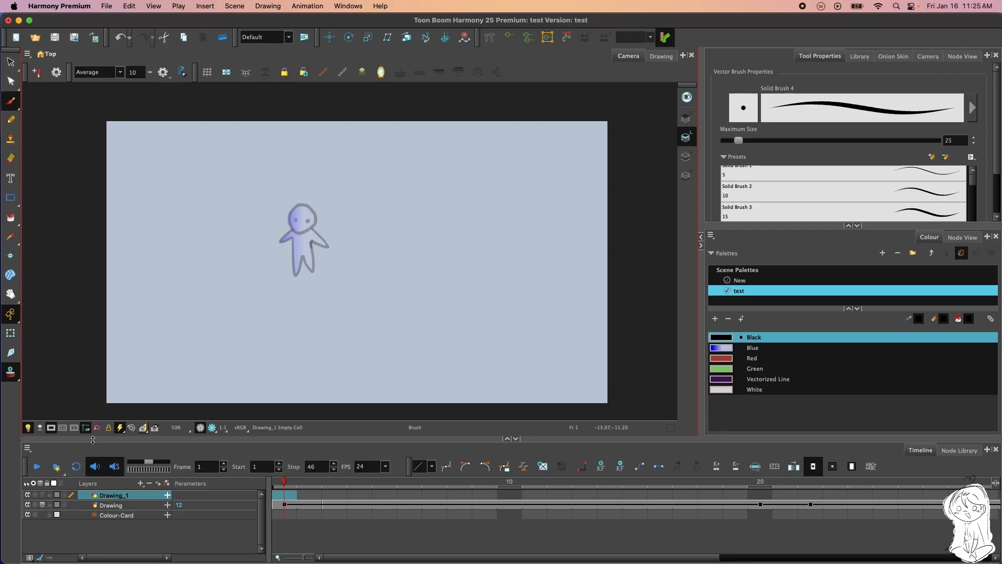
Turn off the camera mask to show the area outside the frame, and recheck the display colour space options
left_click(51, 427)
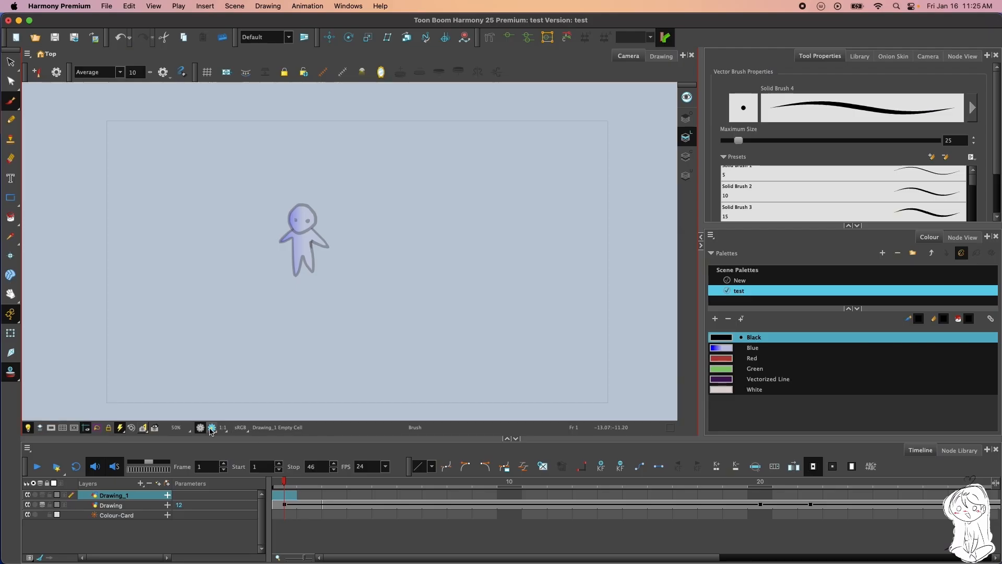
left_click(242, 428)
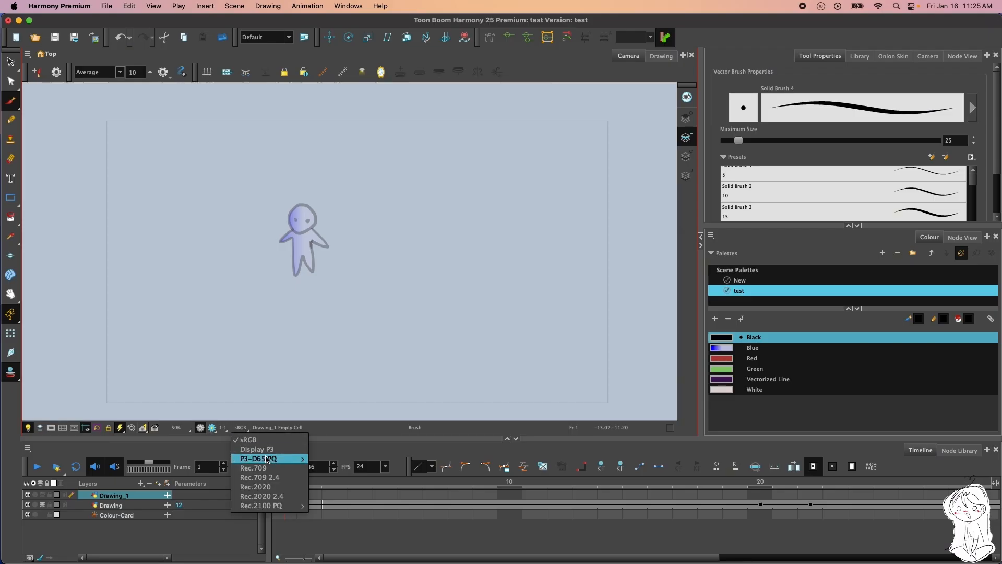
left_click(271, 439)
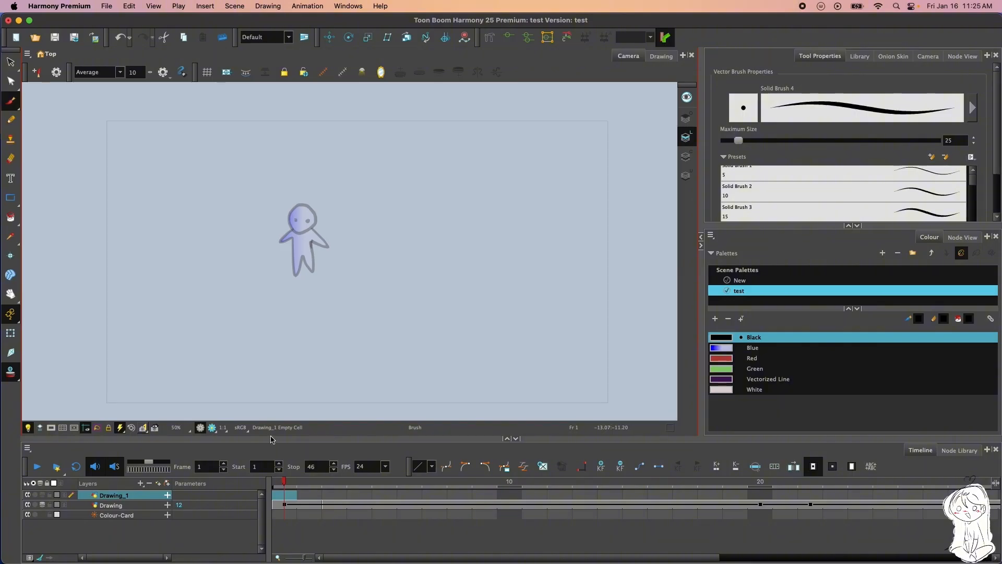
left_click(240, 427)
left_click(298, 443)
Toggle the two guide overlays beside the camera mask on and off in the camera view
left_click(62, 428)
left_click(74, 429)
left_click(71, 428)
left_click(62, 428)
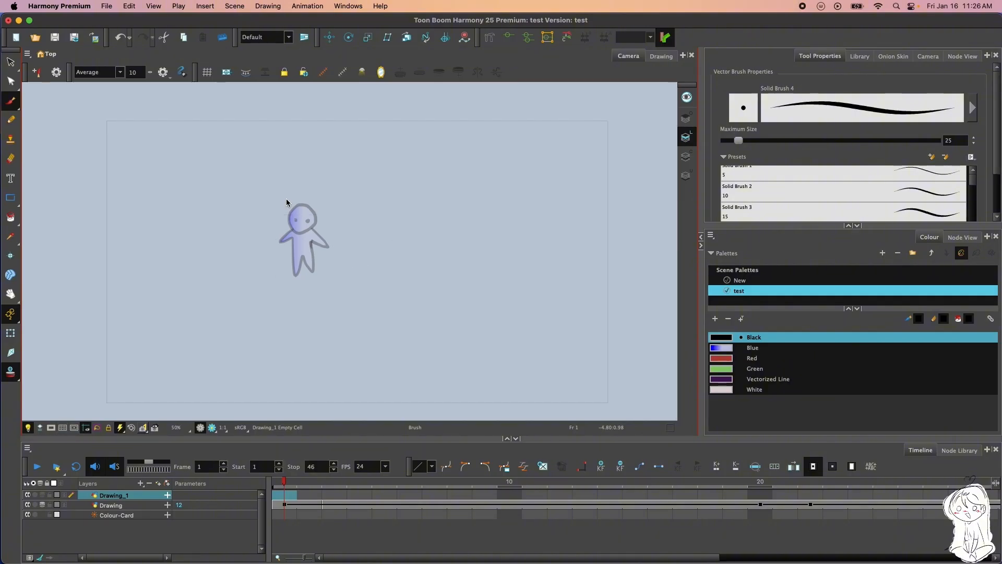